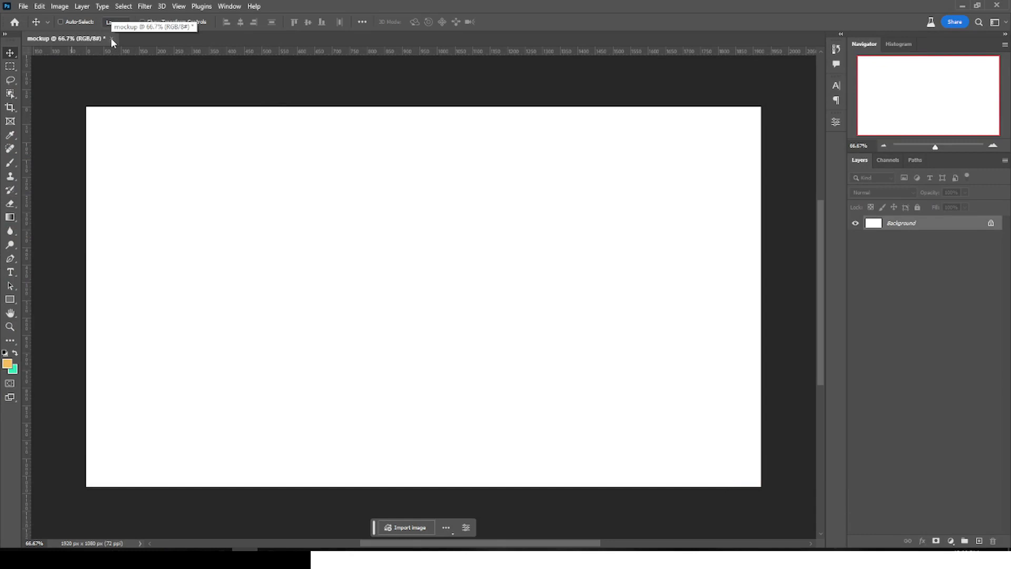
Close the mockup document and create a new 1920 x 1080 px document at 72 ppi from the HDTV 1080p preset
{"action": "left_click", "coordinate": [111, 39]}
{"action": "left_click", "coordinate": [502, 208]}
{"action": "key", "text": "ctrl+n"}
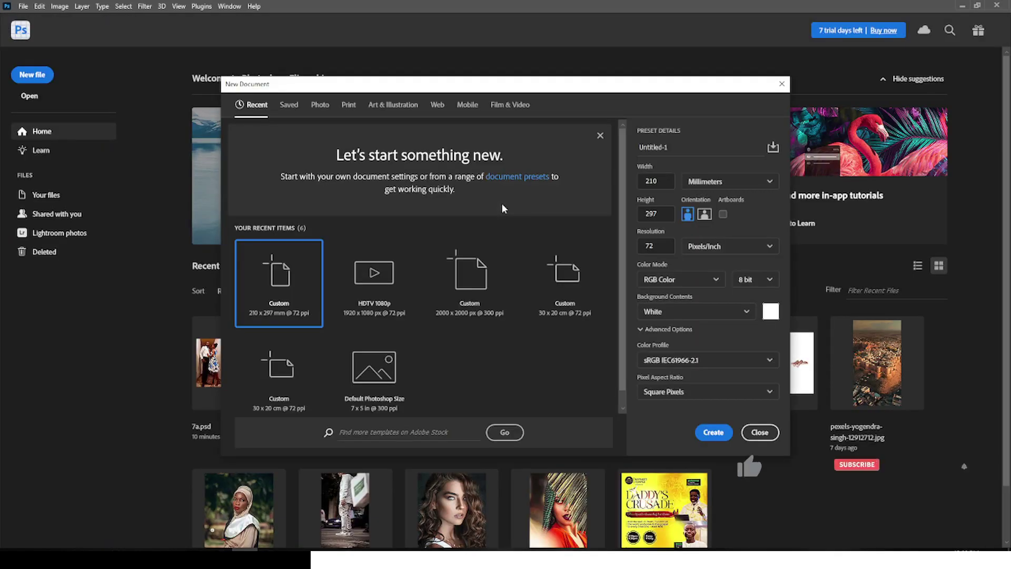
{"action": "left_click", "coordinate": [371, 283]}
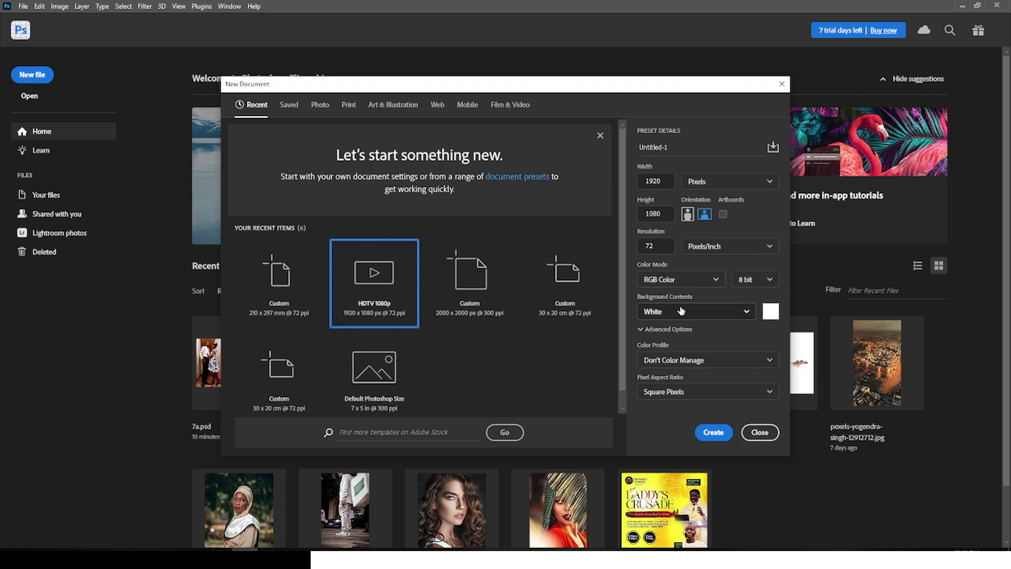
{"action": "left_click", "coordinate": [725, 435]}
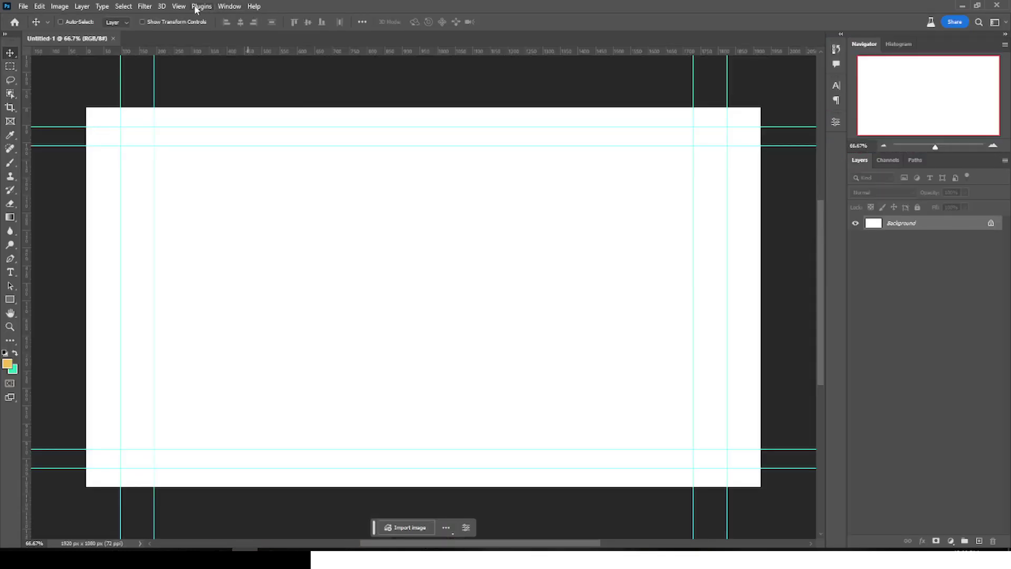
Replace the existing guides with a new guide layout of 8 columns and 8 rows
{"action": "left_click", "coordinate": [179, 6]}
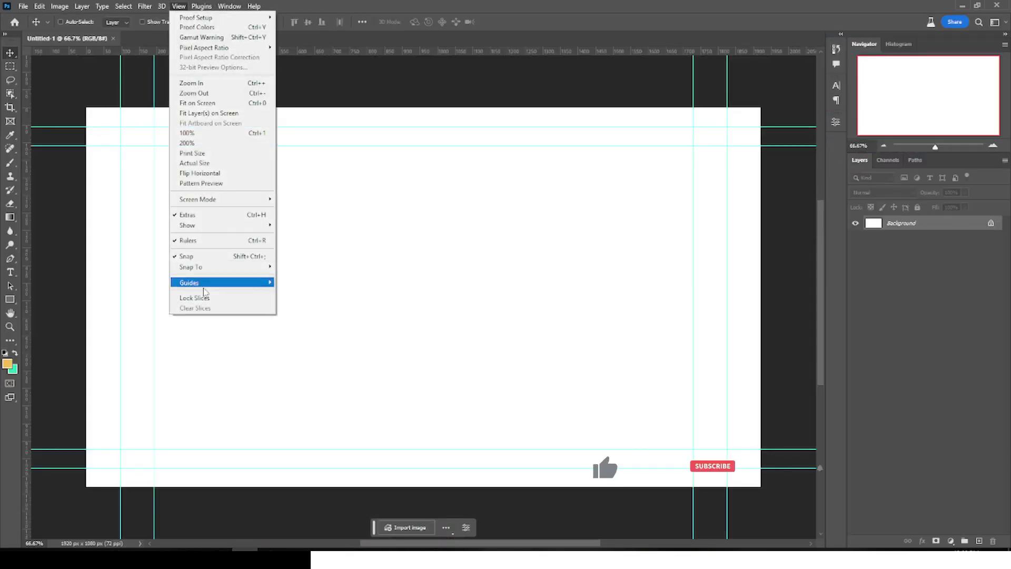
{"action": "mouse_move", "coordinate": [237, 282]}
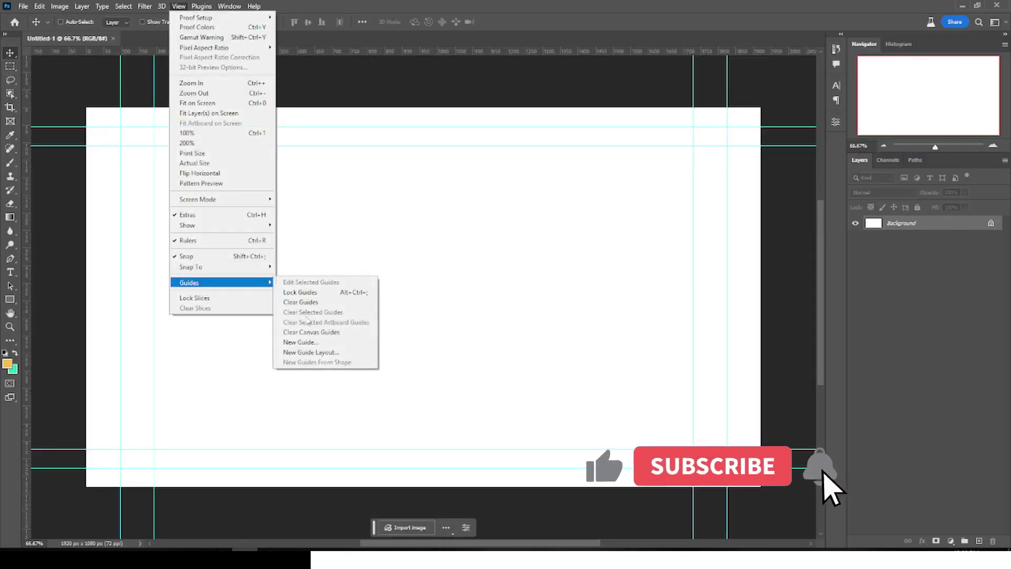
{"action": "left_click", "coordinate": [311, 352]}
{"action": "double_click", "coordinate": [603, 255]}
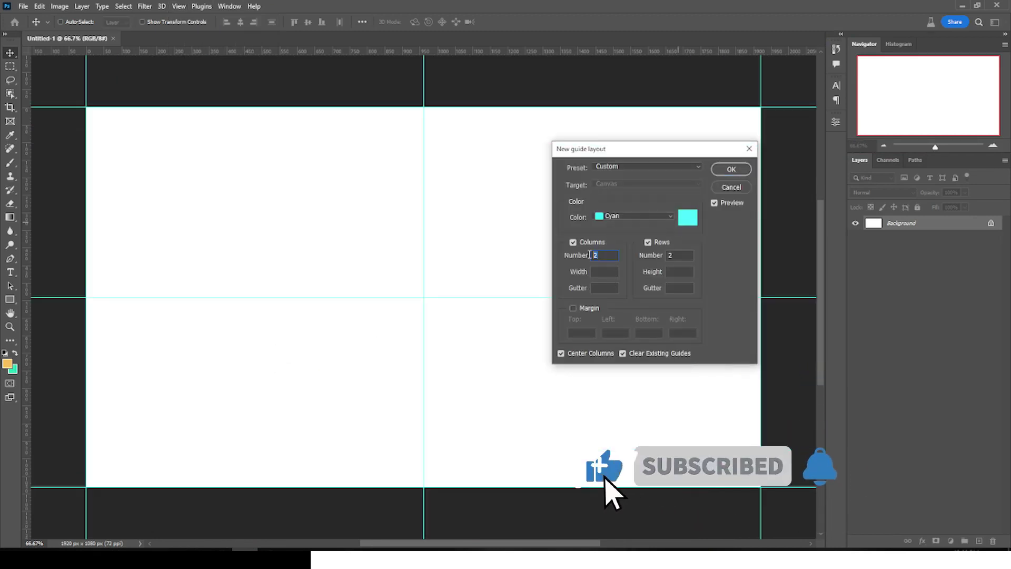
{"action": "type", "text": "8"}
{"action": "double_click", "coordinate": [668, 255]}
{"action": "type", "text": "8"}
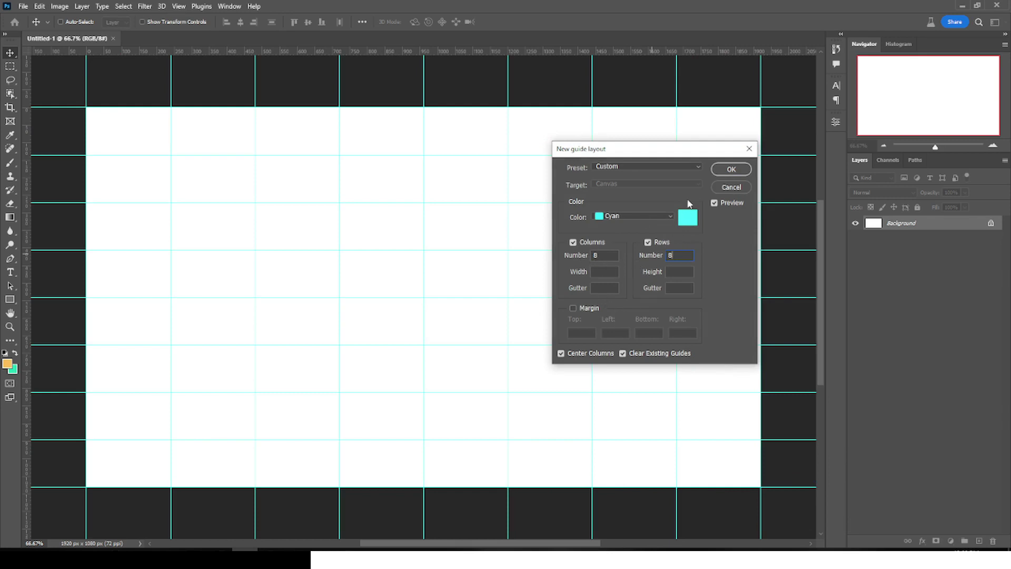
{"action": "left_click", "coordinate": [729, 169]}
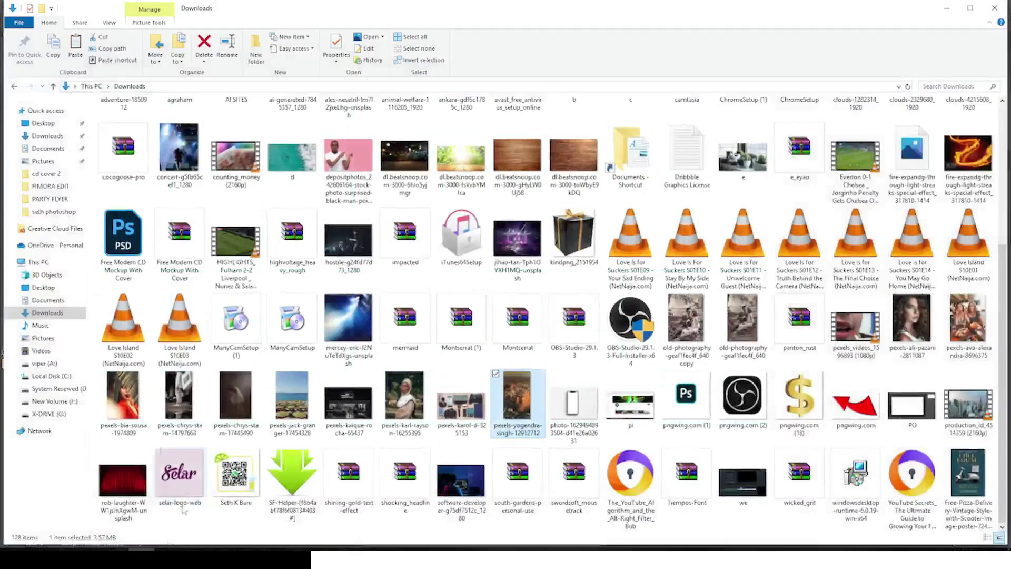
Place the W image from the PARTY FLYER folder onto the canvas and enlarge it to about 169%
{"action": "left_click", "coordinate": [53, 199]}
{"action": "left_click_drag", "start_coordinate": [633, 129], "coordinate": [370, 362]}
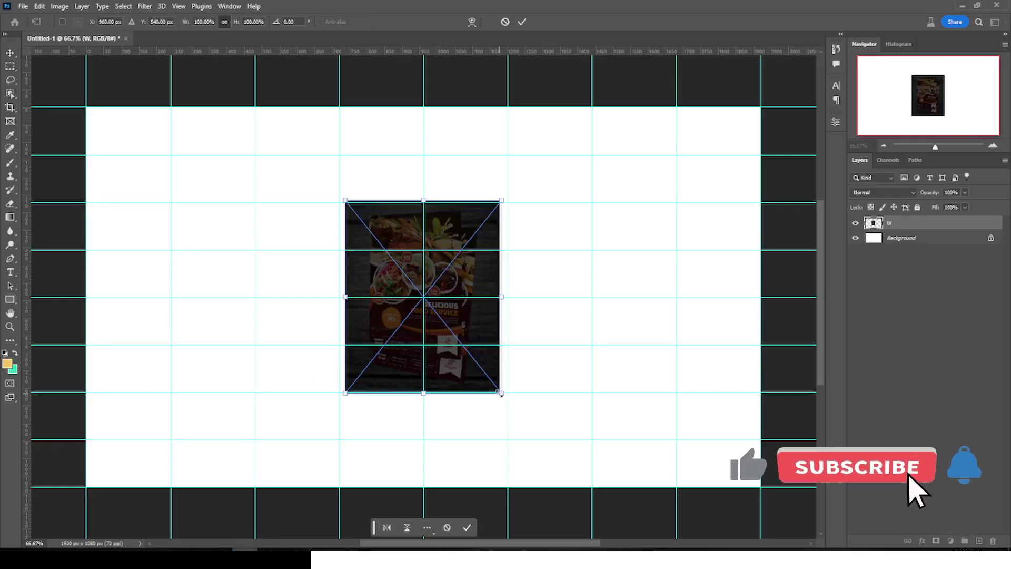
{"action": "left_click_drag", "start_coordinate": [503, 400], "coordinate": [546, 465]}
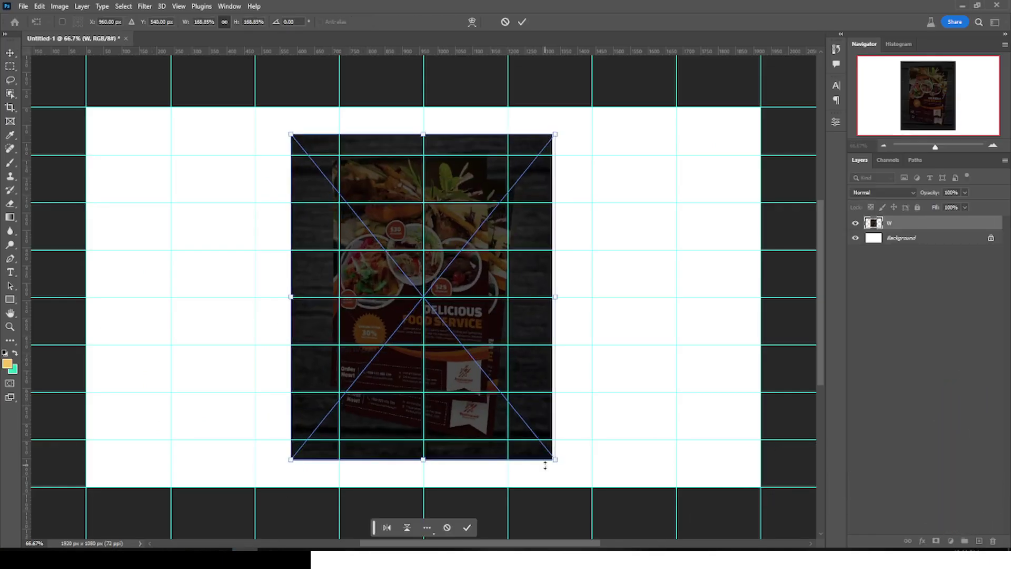
{"action": "key", "text": "Return"}
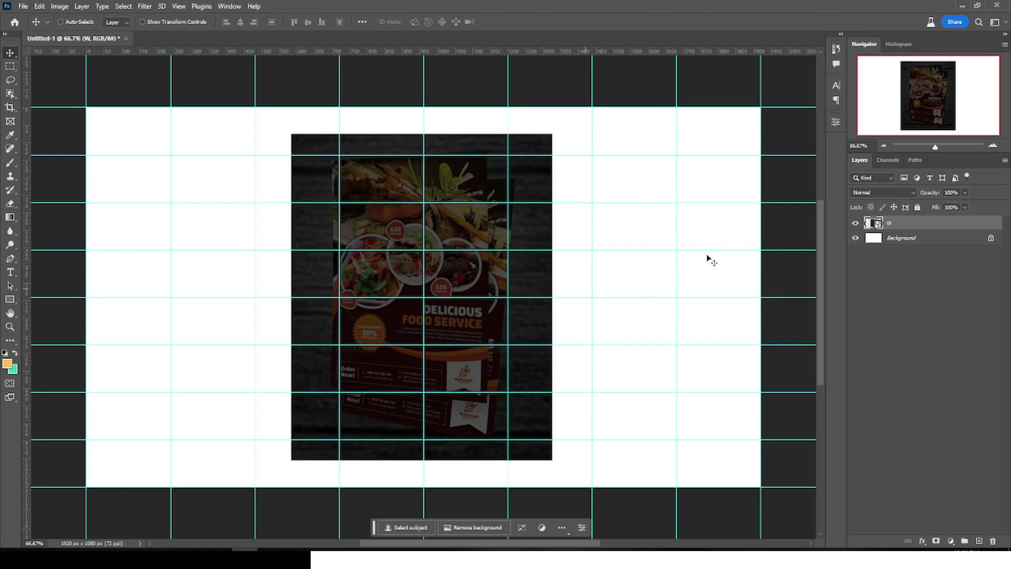
Place the wood image dl.beatsnoop.com-3000-gHyLW0UJ58 from Downloads beneath the W layer, scaled to about 91.5% to cover the canvas
{"action": "key", "text": "alt+Tab"}
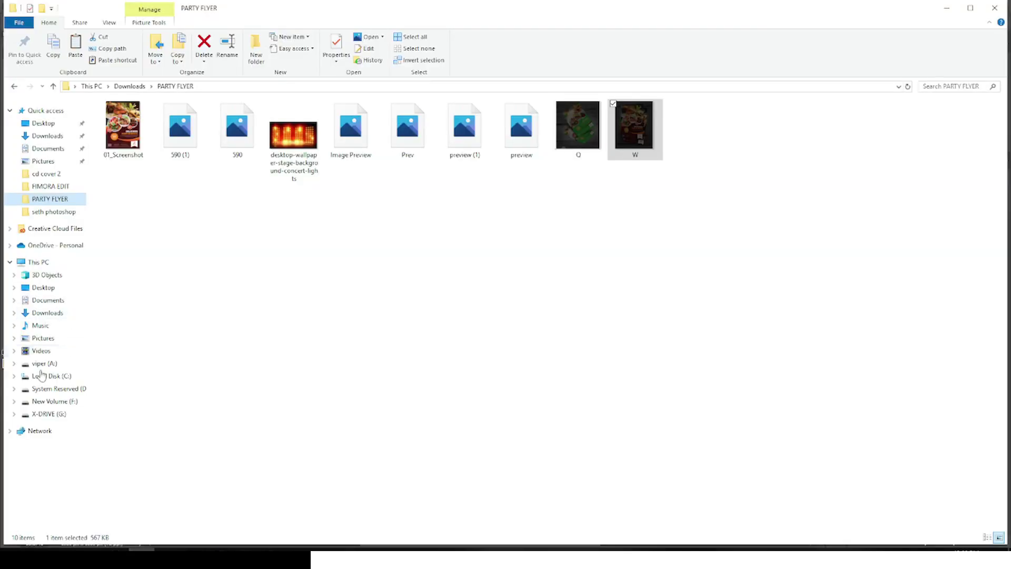
{"action": "left_click", "coordinate": [47, 135]}
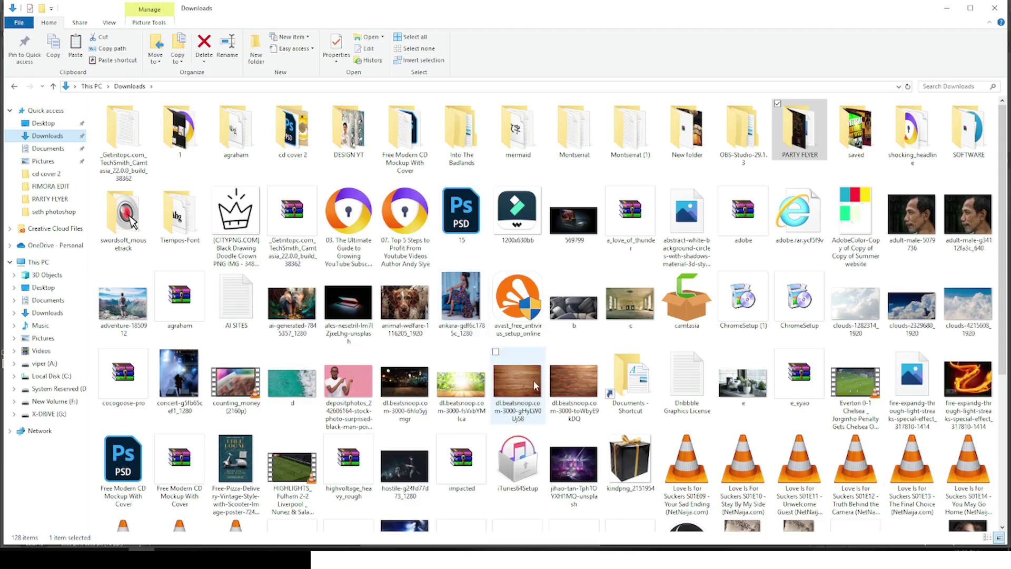
{"action": "left_click_drag", "start_coordinate": [526, 388], "coordinate": [424, 379]}
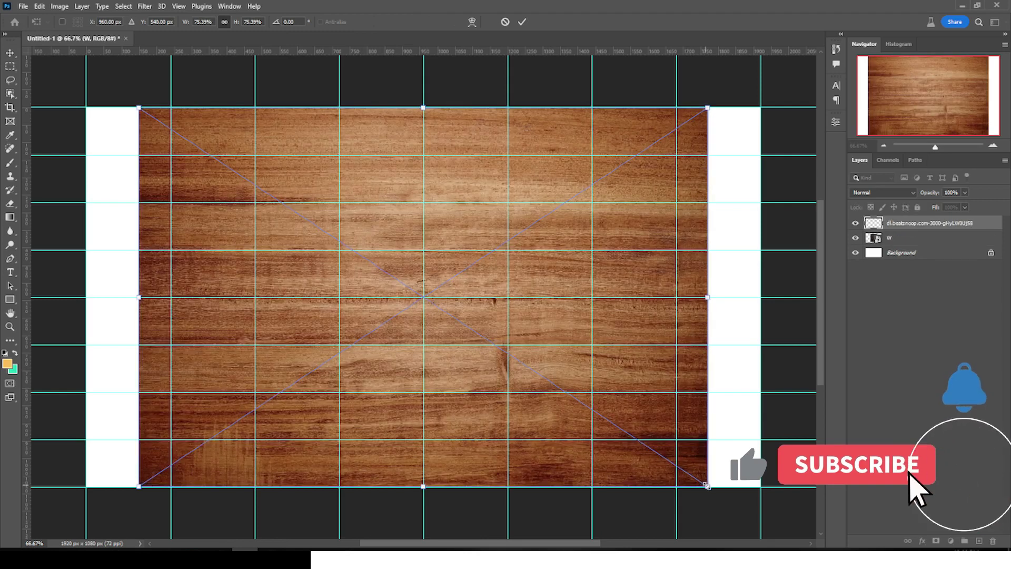
{"action": "left_click_drag", "start_coordinate": [707, 486], "coordinate": [768, 523]}
{"action": "key", "text": "Return"}
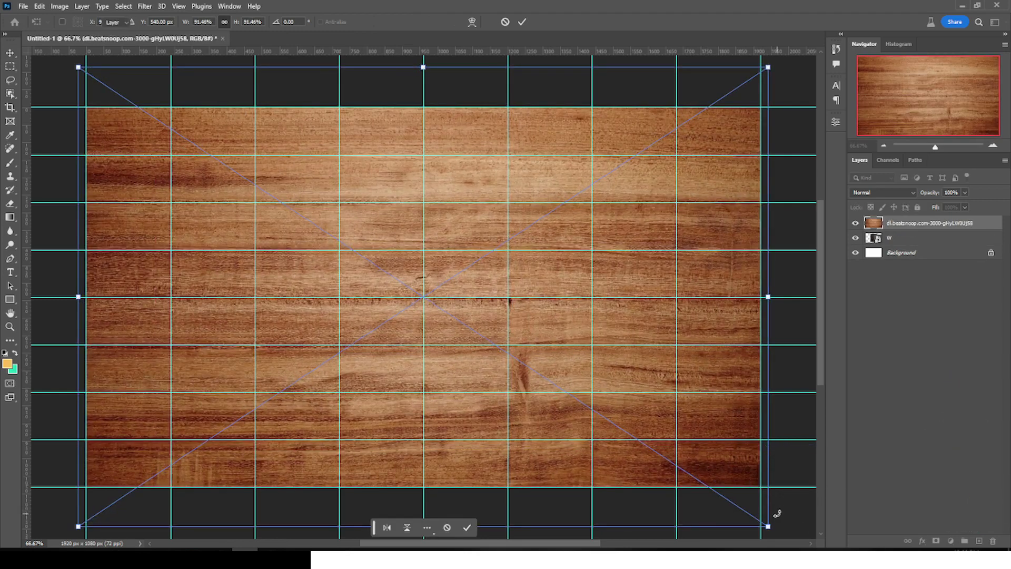
{"action": "left_click_drag", "start_coordinate": [914, 227], "coordinate": [897, 243]}
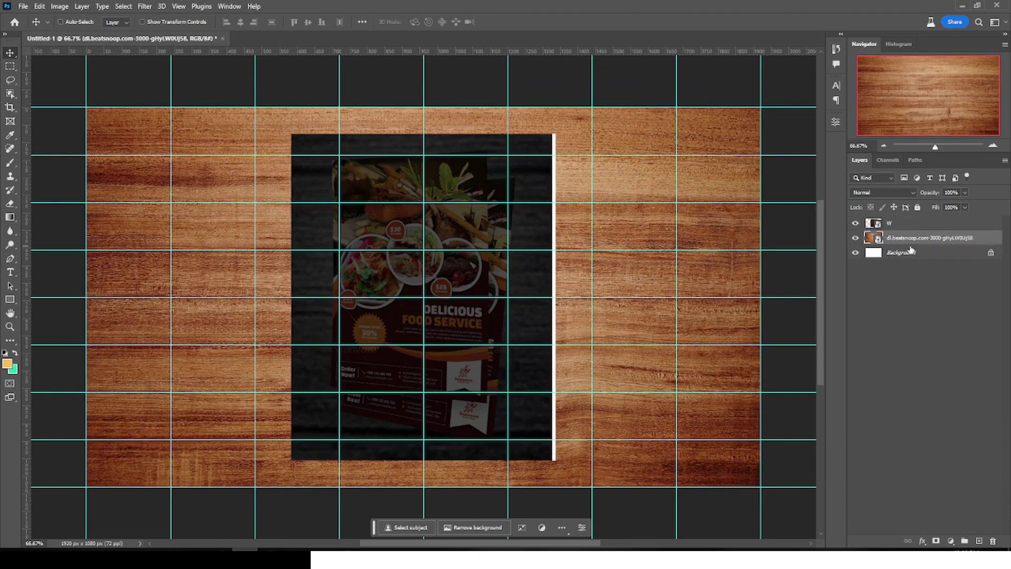
Apply a Gaussian Blur with a radius of 8.4 pixels to the wood layer and collapse its smart filter list
{"action": "left_click", "coordinate": [141, 6]}
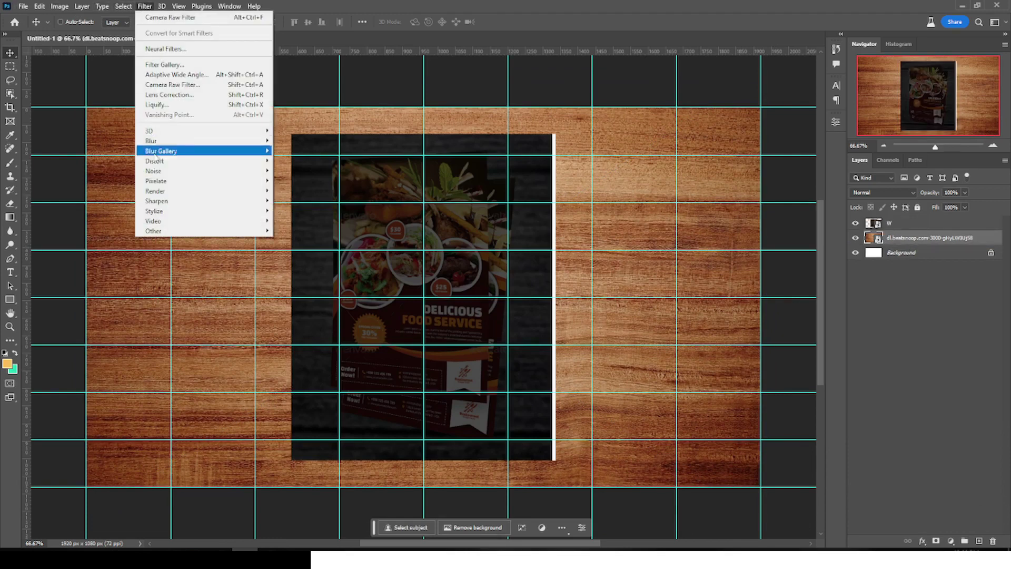
{"action": "mouse_move", "coordinate": [152, 144]}
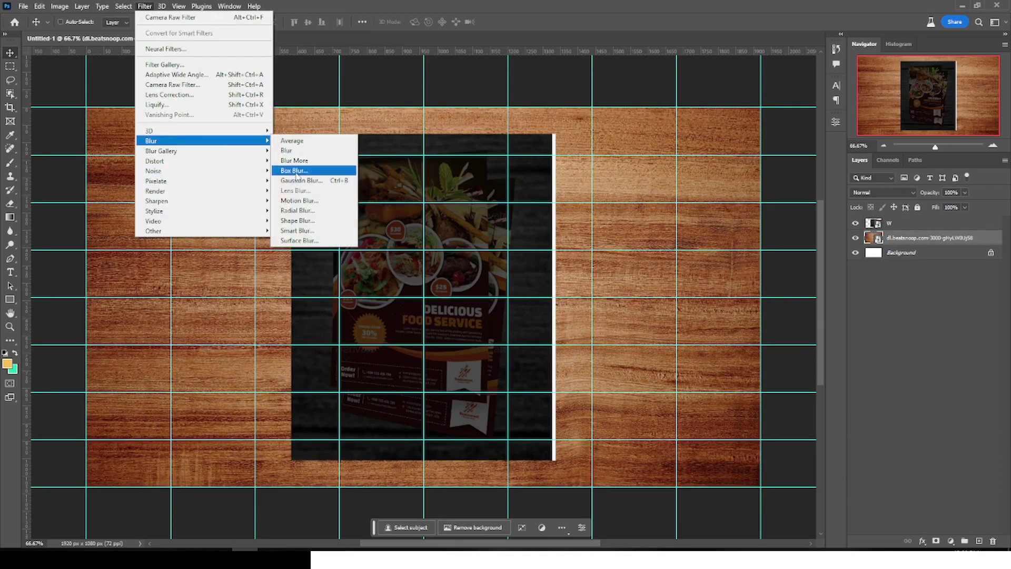
{"action": "left_click", "coordinate": [291, 182]}
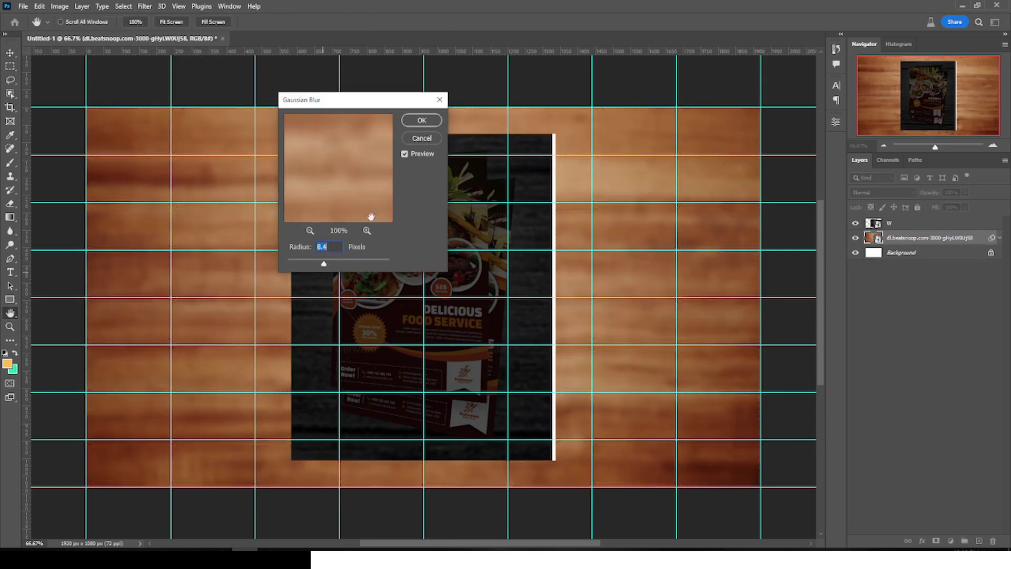
{"action": "left_click", "coordinate": [421, 120]}
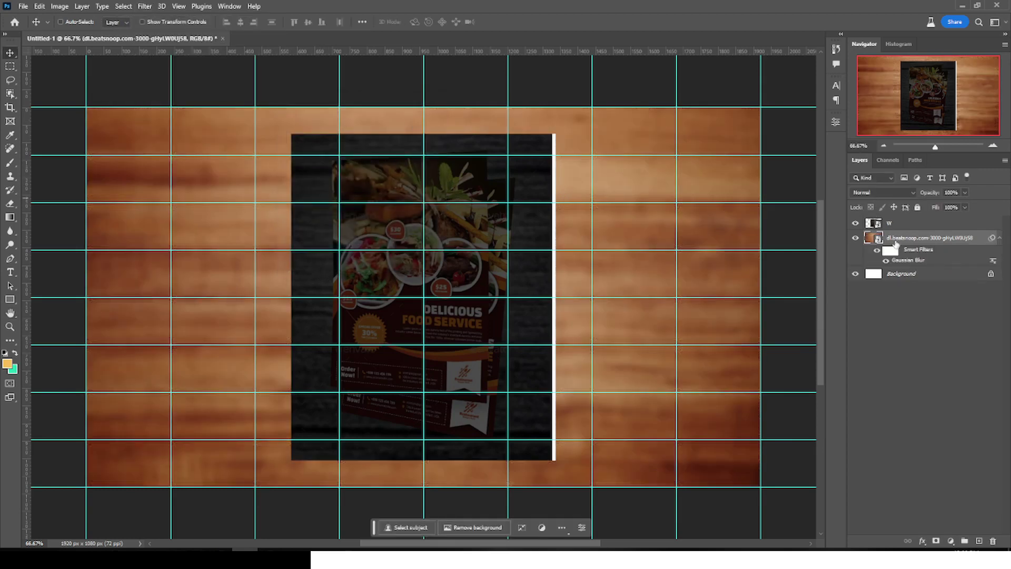
{"action": "left_click", "coordinate": [1000, 238]}
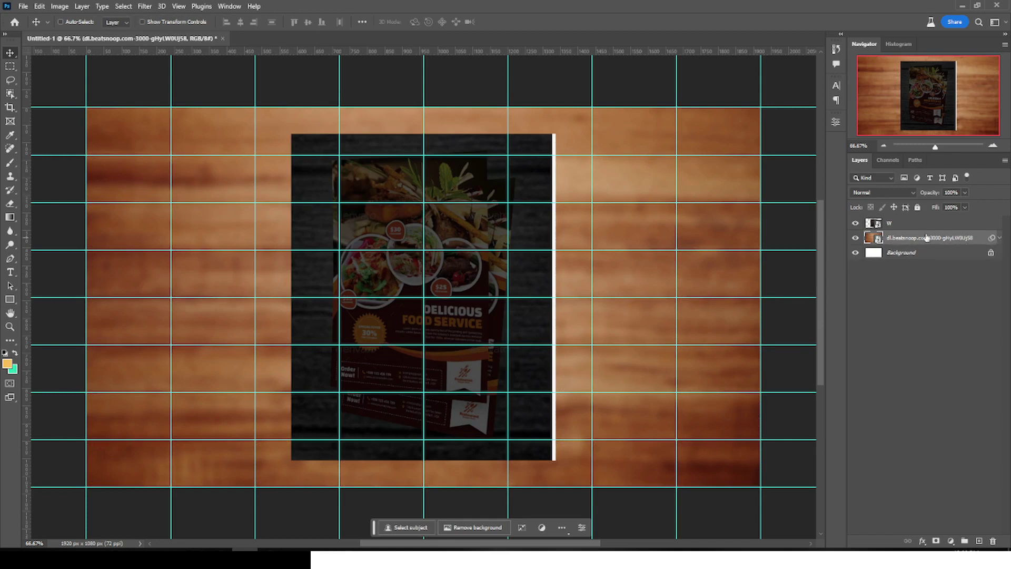
Group the blurred wood layer under the name bg, then collapse and hide the group
{"action": "key", "text": "ctrl+g"}
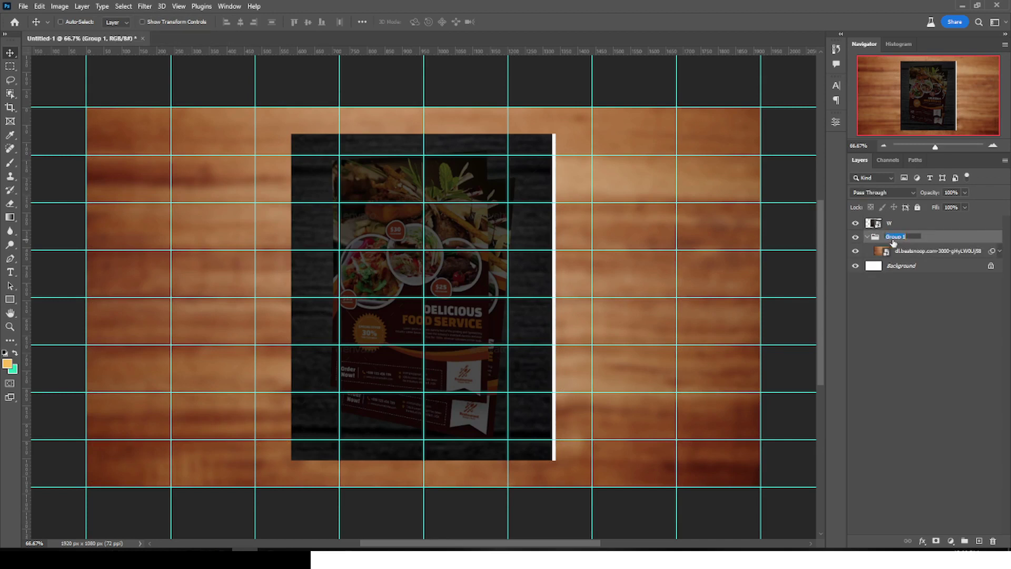
{"action": "key", "text": "Return"}
{"action": "left_click", "coordinate": [868, 238]}
{"action": "left_click", "coordinate": [855, 237]}
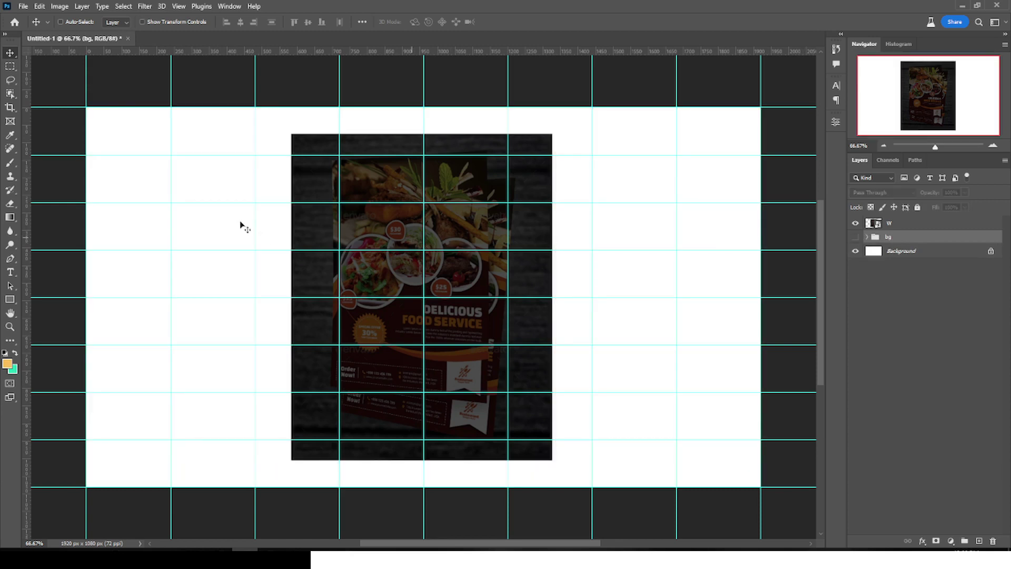
Create a new A4 print document, 210 x 297 mm, with the resolution set to 72 pixels/inch
{"action": "left_click", "coordinate": [23, 7]}
{"action": "left_click", "coordinate": [33, 18]}
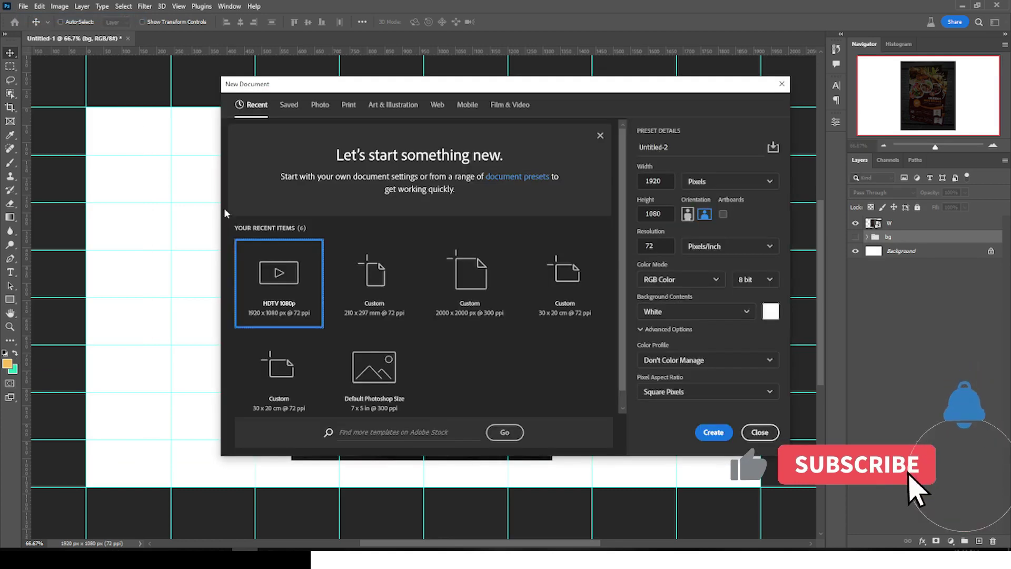
{"action": "left_click", "coordinate": [347, 108]}
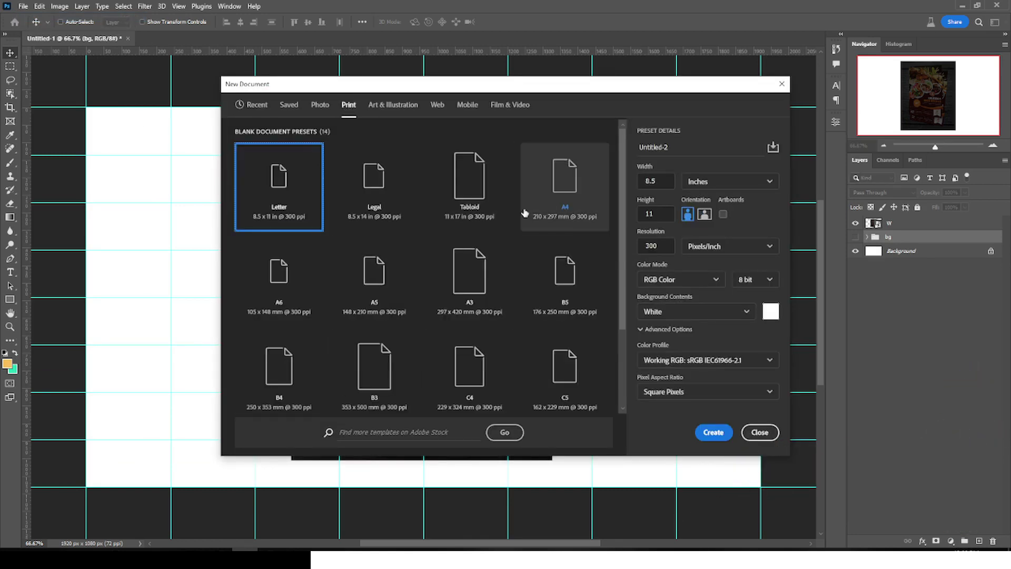
{"action": "left_click", "coordinate": [567, 190]}
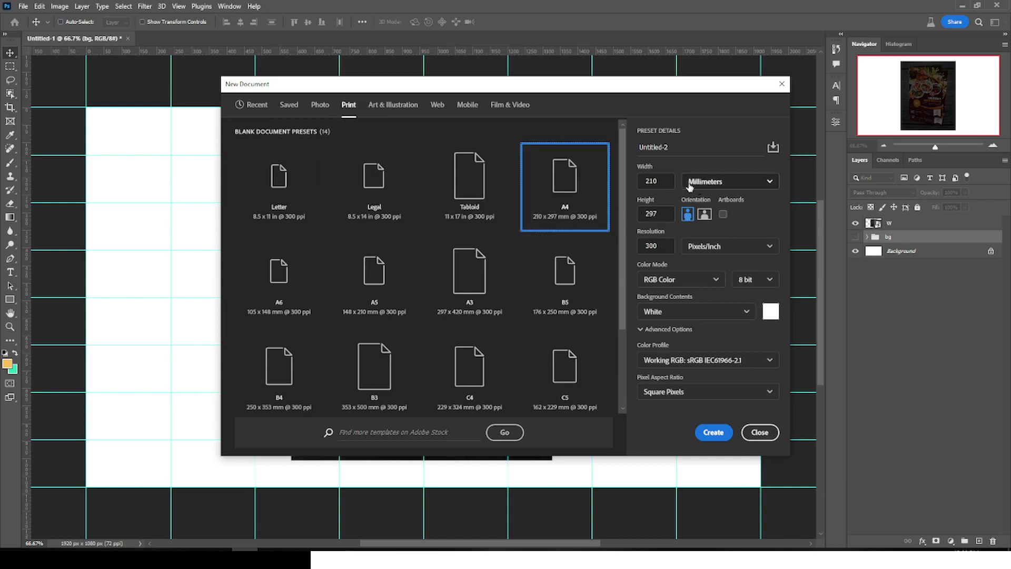
{"action": "double_click", "coordinate": [648, 180]}
{"action": "double_click", "coordinate": [644, 212]}
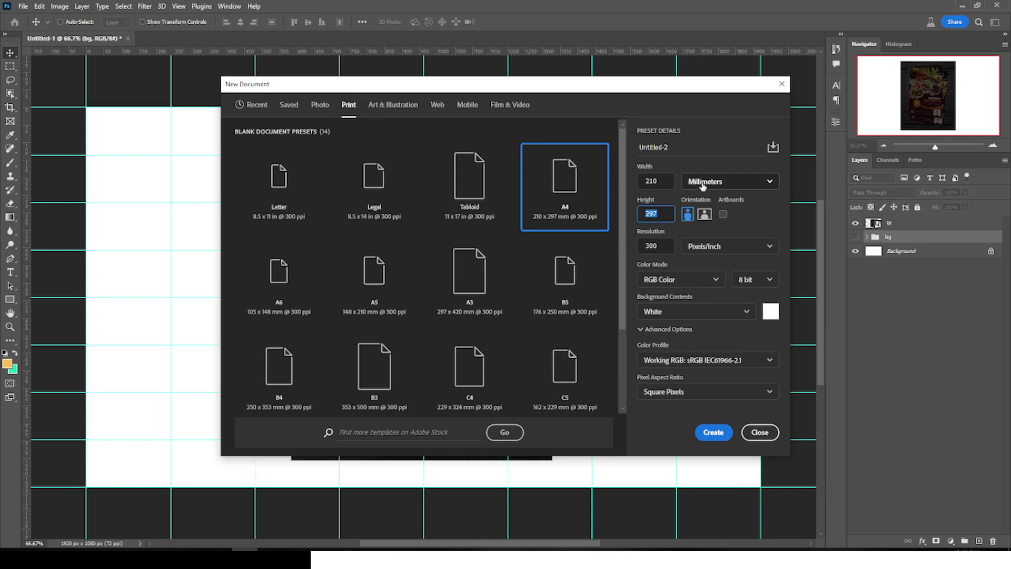
{"action": "double_click", "coordinate": [662, 246]}
{"action": "type", "text": "72"}
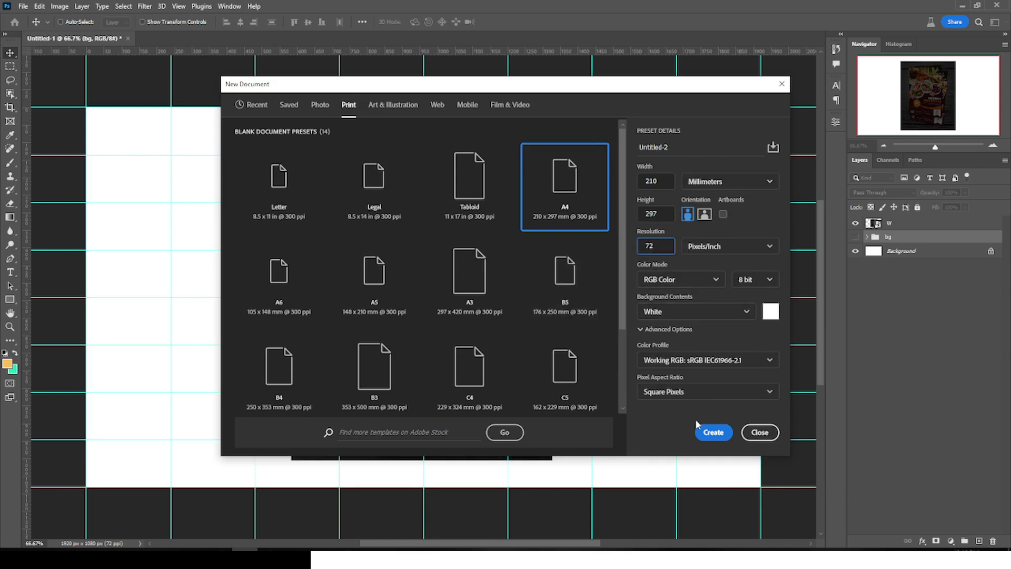
{"action": "left_click", "coordinate": [713, 432]}
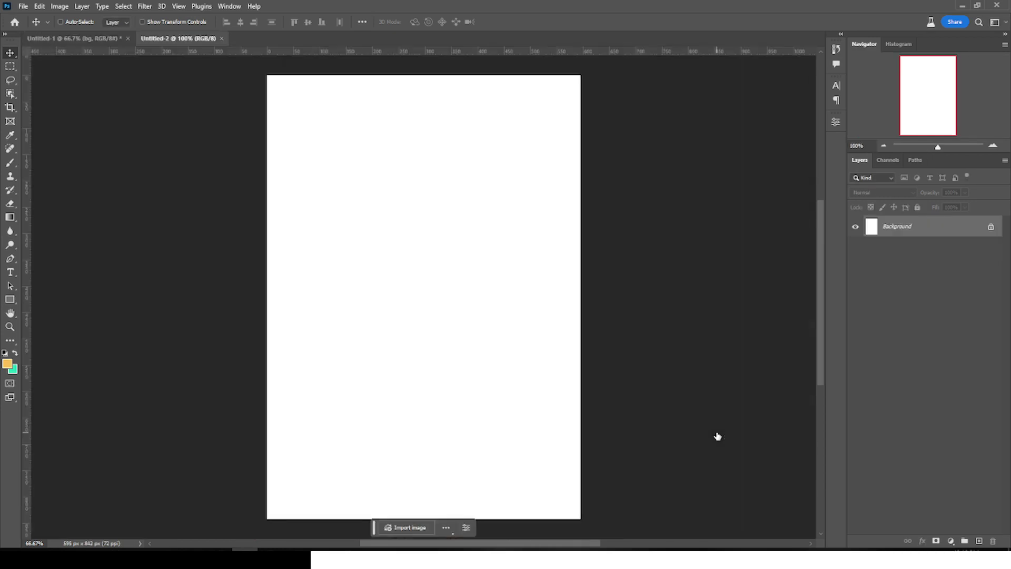
Add a guide layout of 2 columns and 2 rows to the A4 document
{"action": "left_click", "coordinate": [179, 6]}
{"action": "mouse_move", "coordinate": [202, 285]}
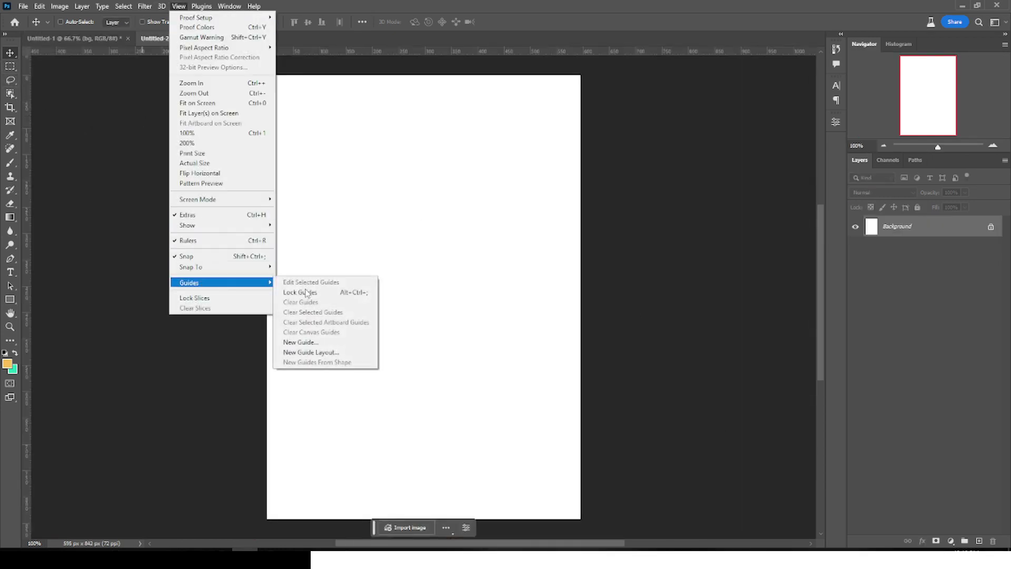
{"action": "left_click", "coordinate": [315, 352]}
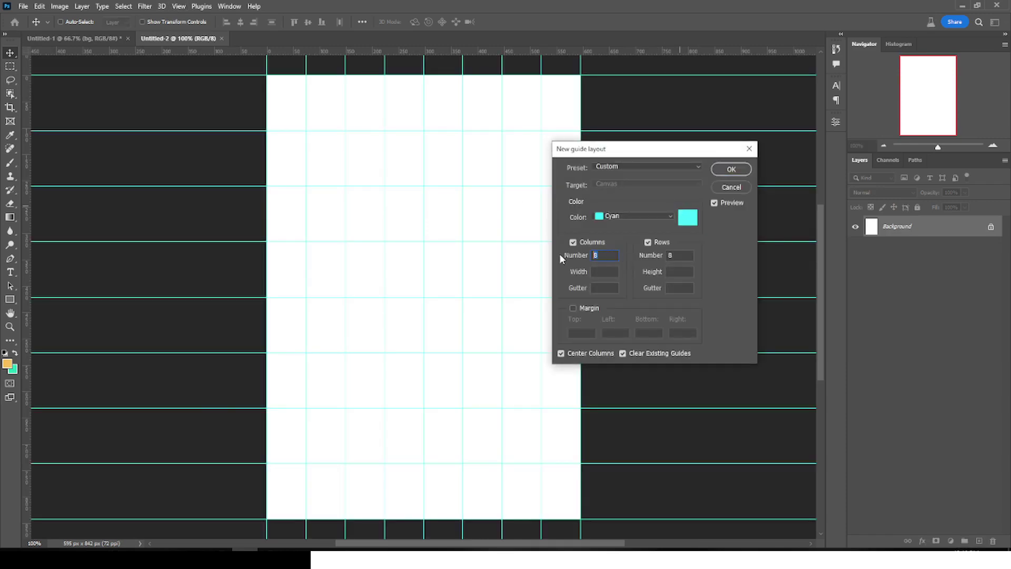
{"action": "type", "text": "22"}
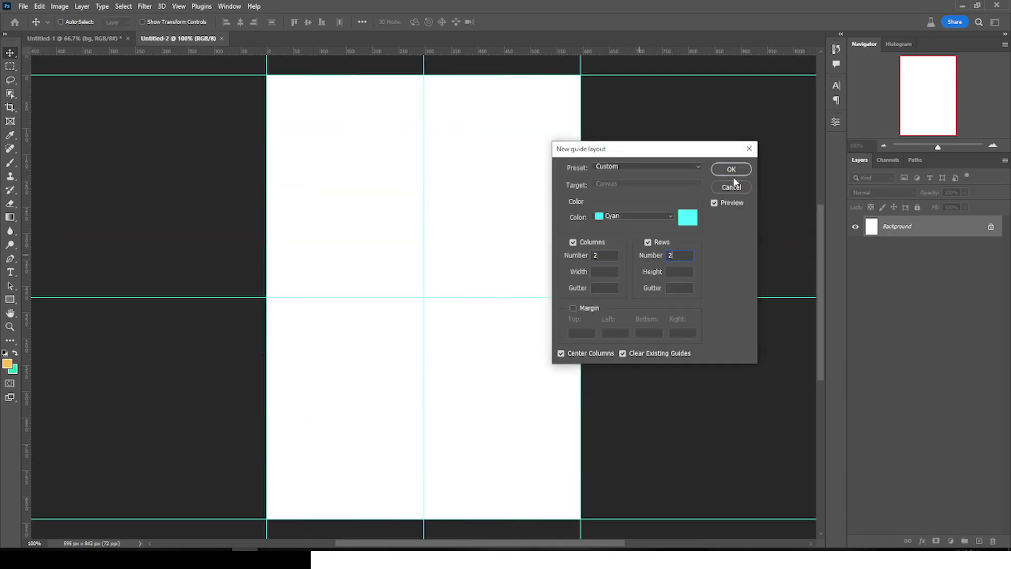
{"action": "left_click", "coordinate": [740, 170]}
Draw a black rectangle of 595 x 842 px covering the whole A4 canvas and remove its stroke
{"action": "left_click", "coordinate": [11, 300]}
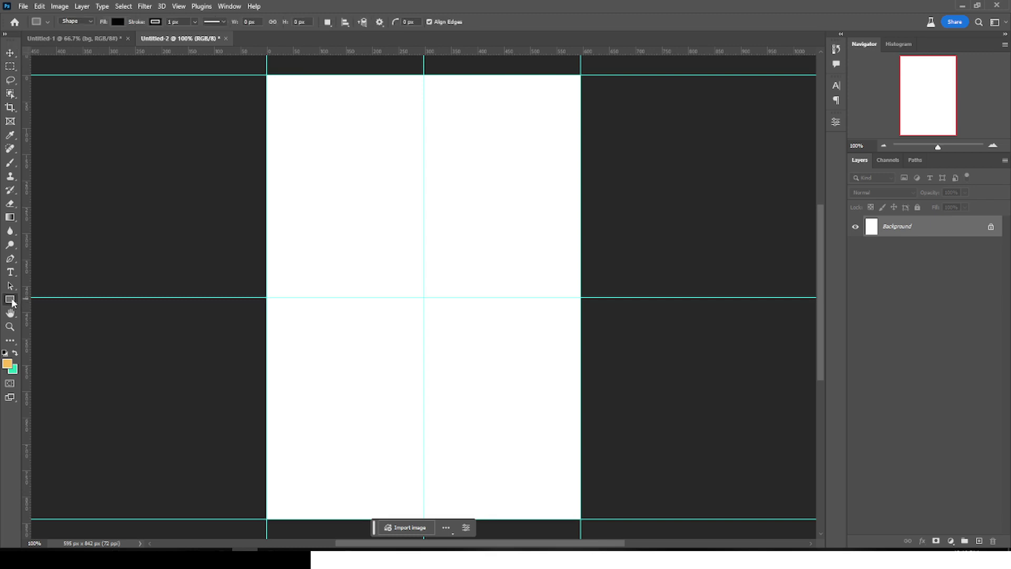
{"action": "left_click_drag", "start_coordinate": [263, 76], "coordinate": [581, 519]}
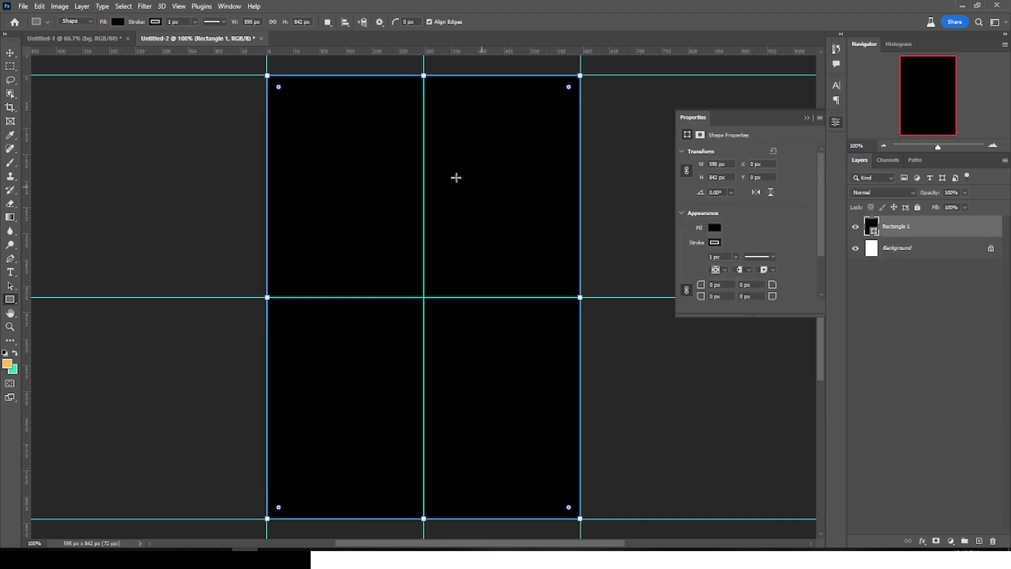
{"action": "left_click", "coordinate": [155, 22]}
{"action": "left_click", "coordinate": [94, 43]}
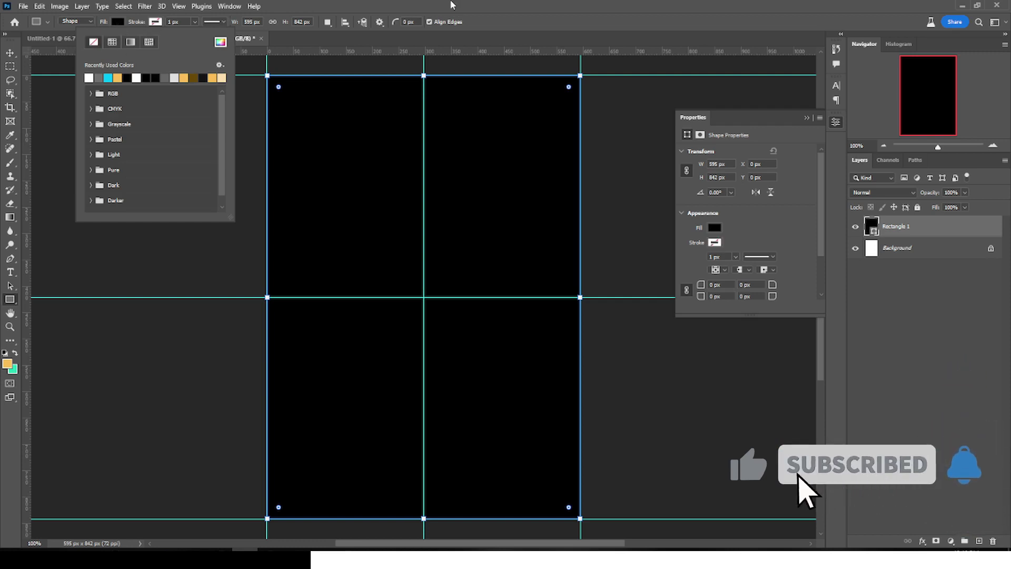
Copy the black Rectangle 1 layer into the Untitled-1 document and place it above the W layer
{"action": "left_click", "coordinate": [888, 226]}
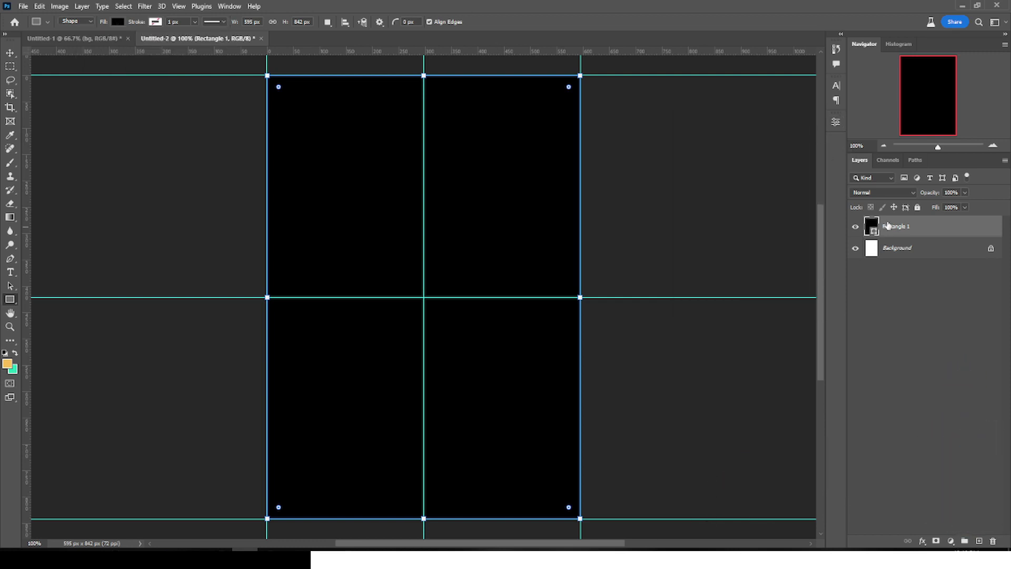
{"action": "key", "text": "v"}
{"action": "left_click_drag", "start_coordinate": [332, 186], "coordinate": [452, 307]}
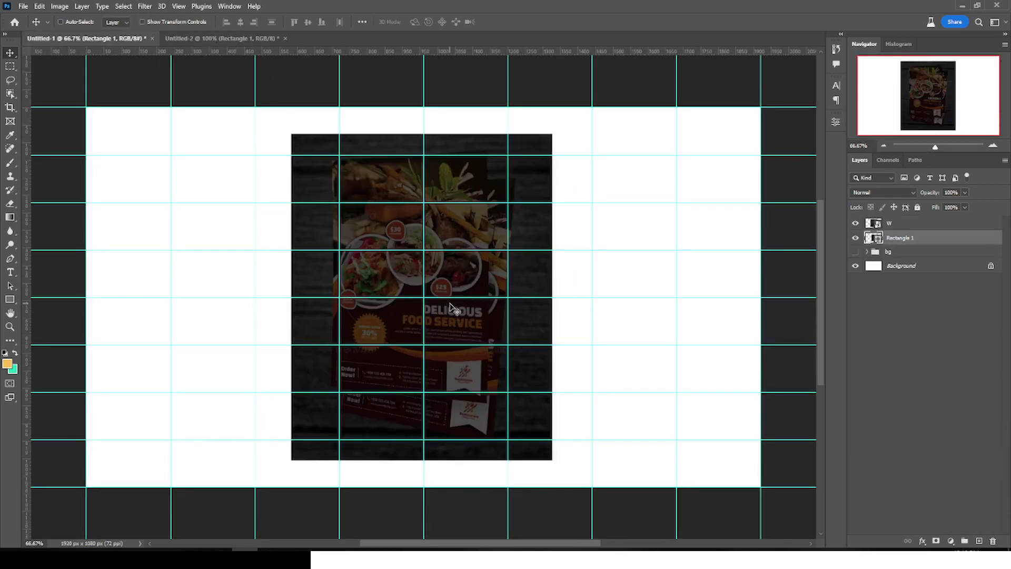
{"action": "left_click_drag", "start_coordinate": [891, 234], "coordinate": [892, 223]}
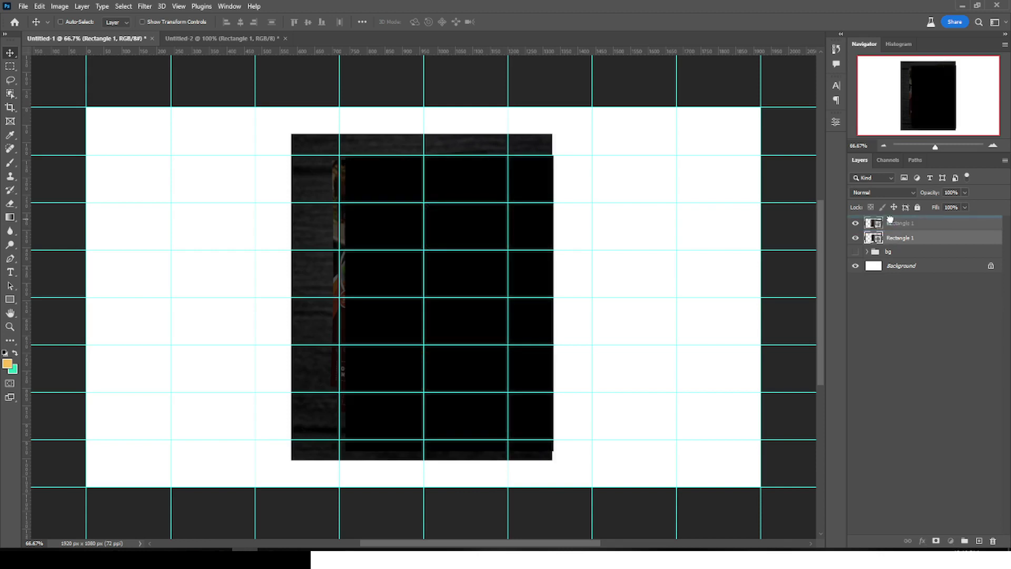
Scale the black rectangle to about 90% and position it over the reference flyer
{"action": "key", "text": "ctrl+t"}
{"action": "left_click_drag", "start_coordinate": [478, 228], "coordinate": [468, 226]}
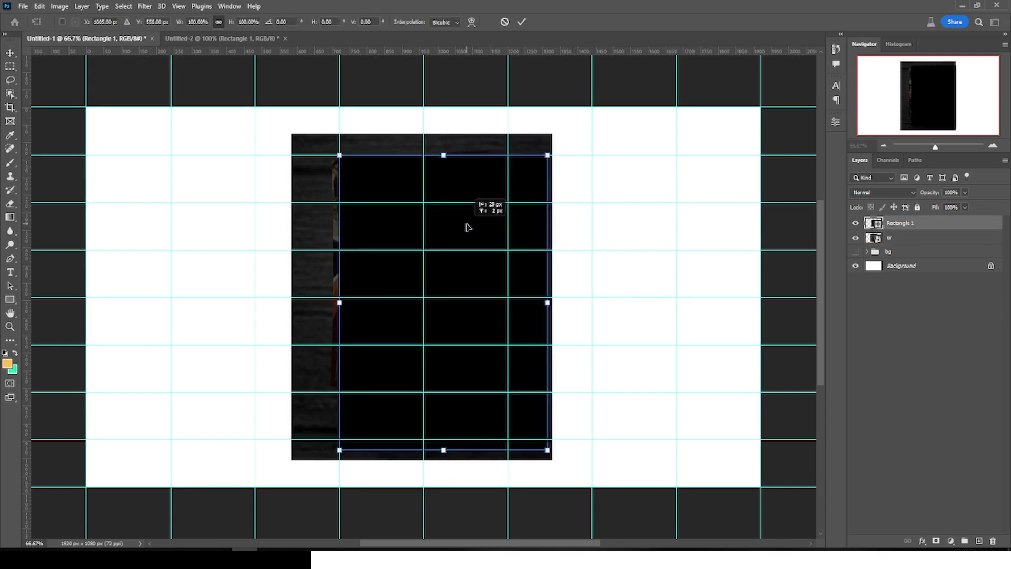
{"action": "left_click_drag", "start_coordinate": [544, 154], "coordinate": [521, 185]}
{"action": "left_click_drag", "start_coordinate": [472, 231], "coordinate": [476, 218]}
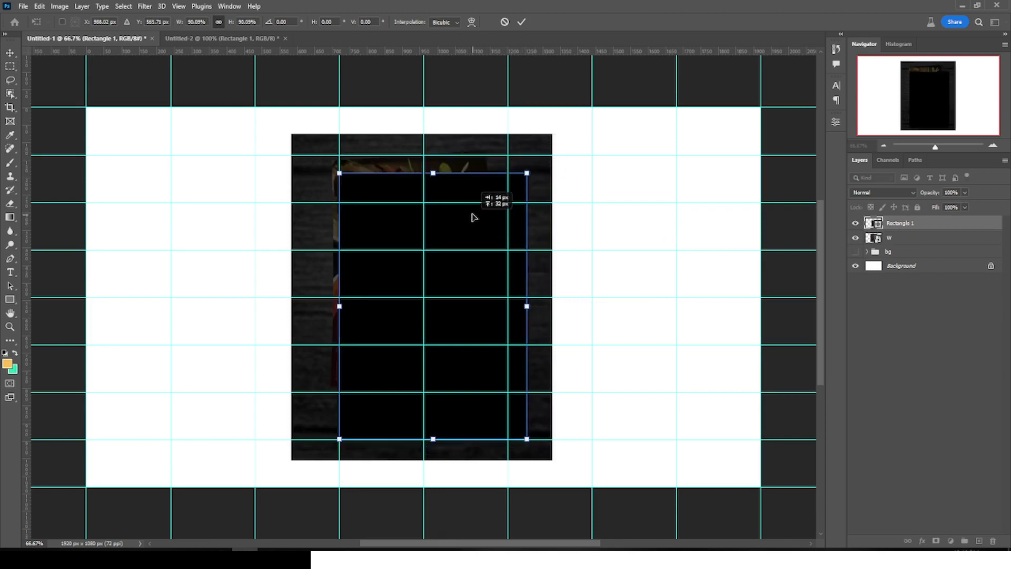
{"action": "key", "text": "Return"}
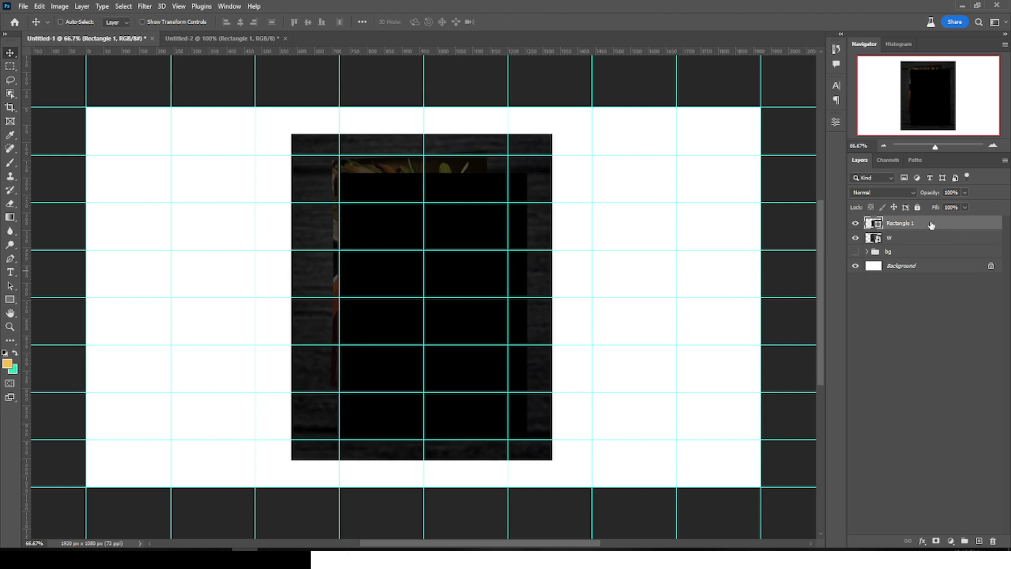
Convert the Rectangle 1 layer to a smart object and rename it CLICK HERE TO EDIT
{"action": "right_click", "coordinate": [932, 225]}
{"action": "left_click", "coordinate": [891, 270]}
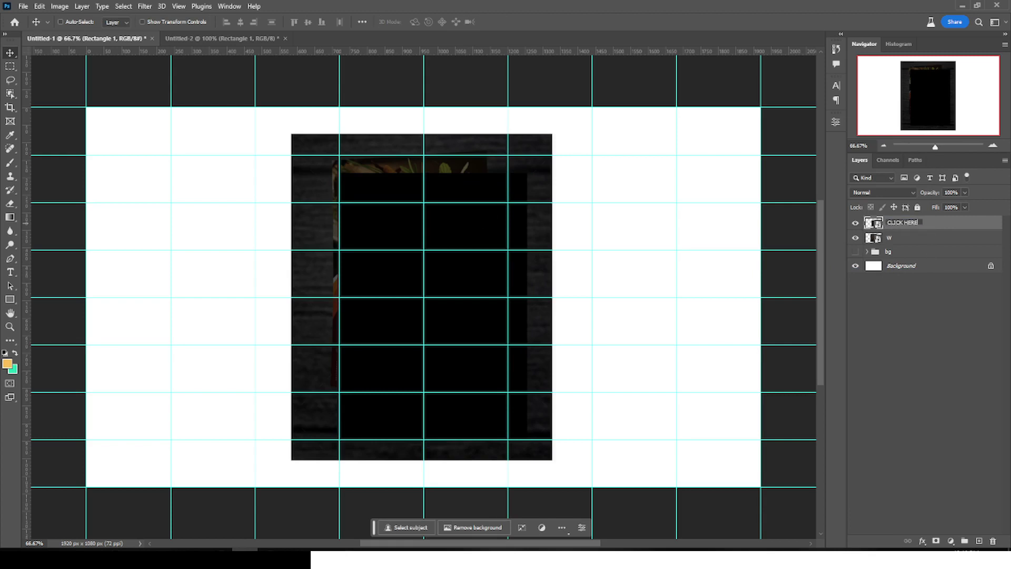
{"action": "type", "text": "T"}
{"action": "key", "text": "Return"}
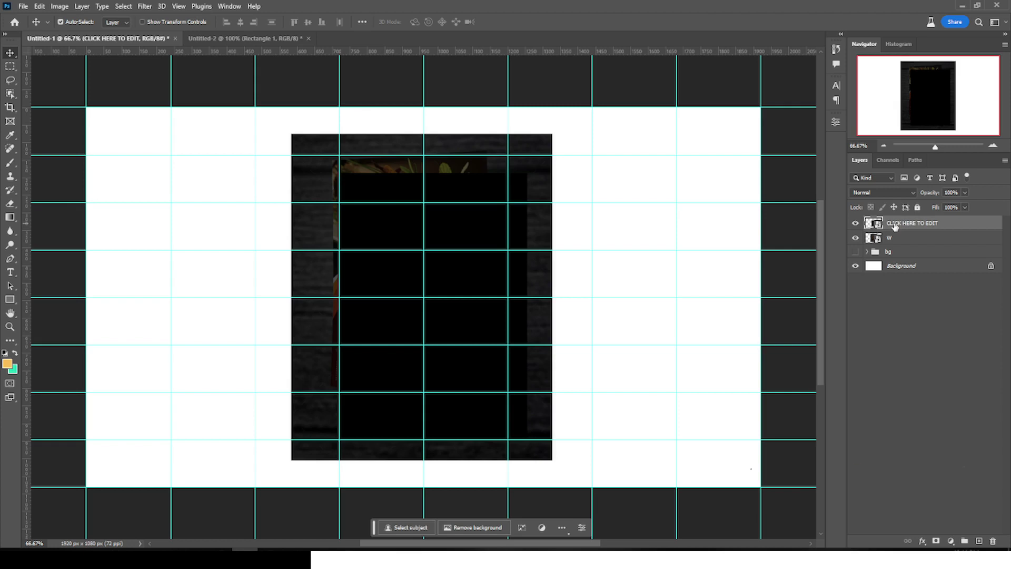
Duplicate the CLICK HERE TO EDIT layer three times and give the topmost copy an orange colour label
{"action": "key", "text": "ctrl+j"}
{"action": "key", "text": "ctrl+j"}
{"action": "key", "text": "ctrl+j"}
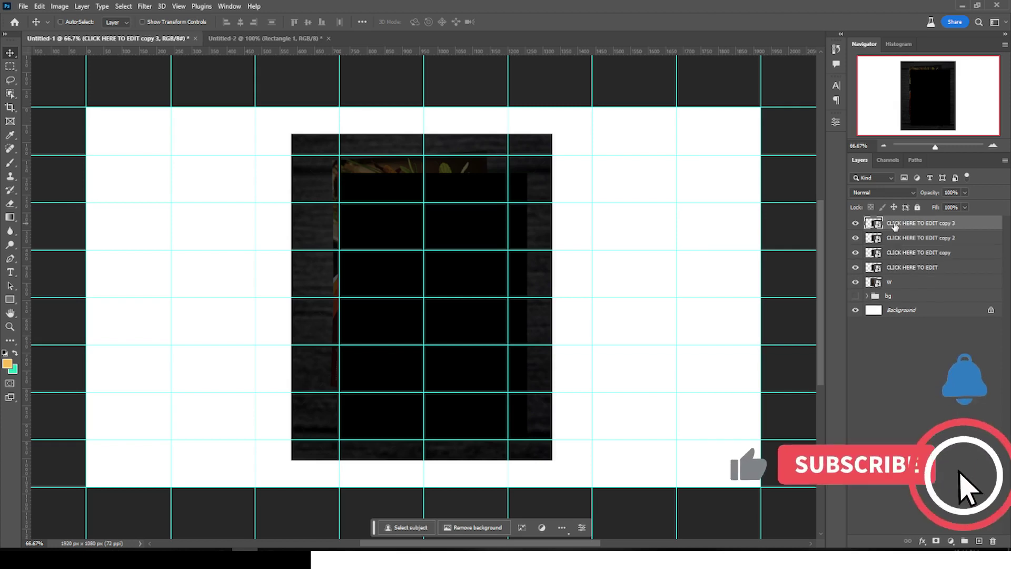
{"action": "right_click", "coordinate": [895, 226]}
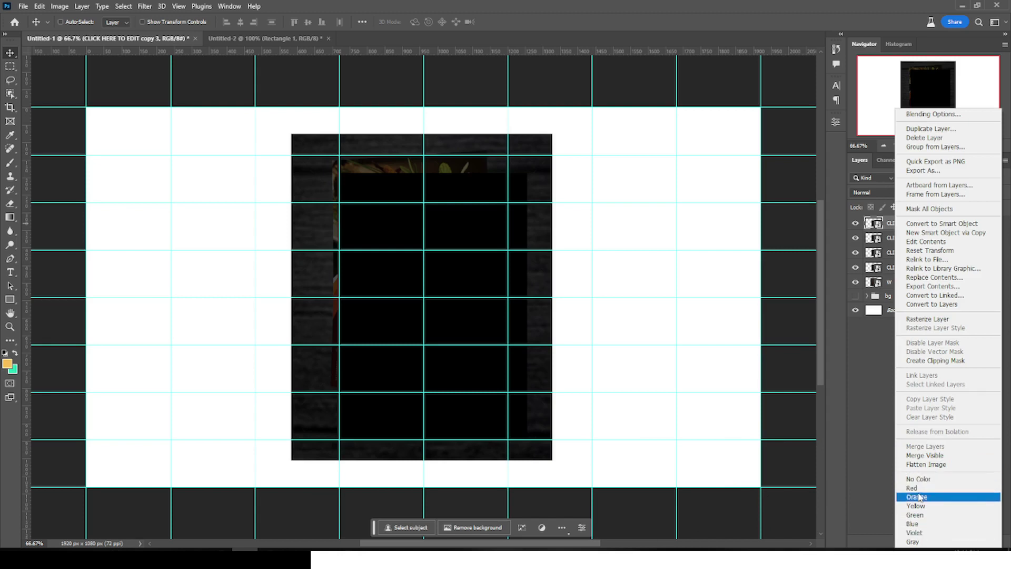
{"action": "left_click", "coordinate": [913, 488]}
Group the three unlabelled CLICK HERE TO EDIT layers, expand the group, and hide its layers and the orange-labelled copy
{"action": "left_click", "coordinate": [900, 239]}
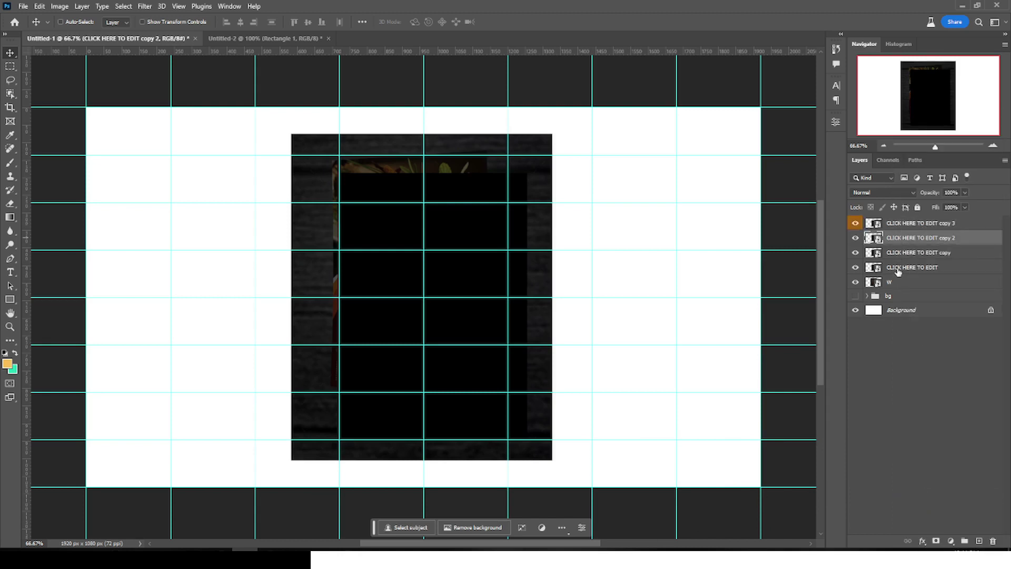
{"action": "left_click", "coordinate": [899, 268], "text": "shift"}
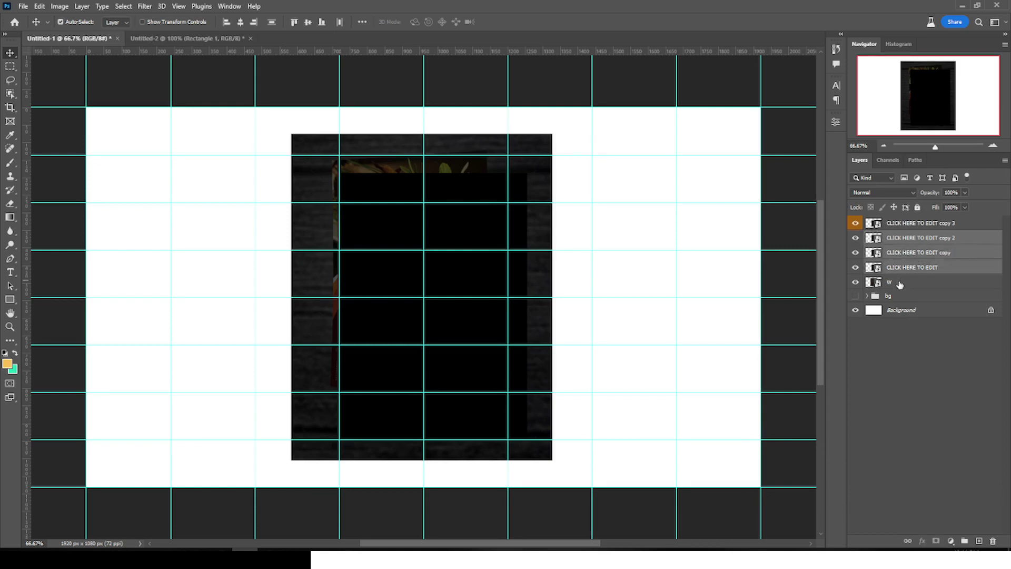
{"action": "key", "text": "ctrl+g"}
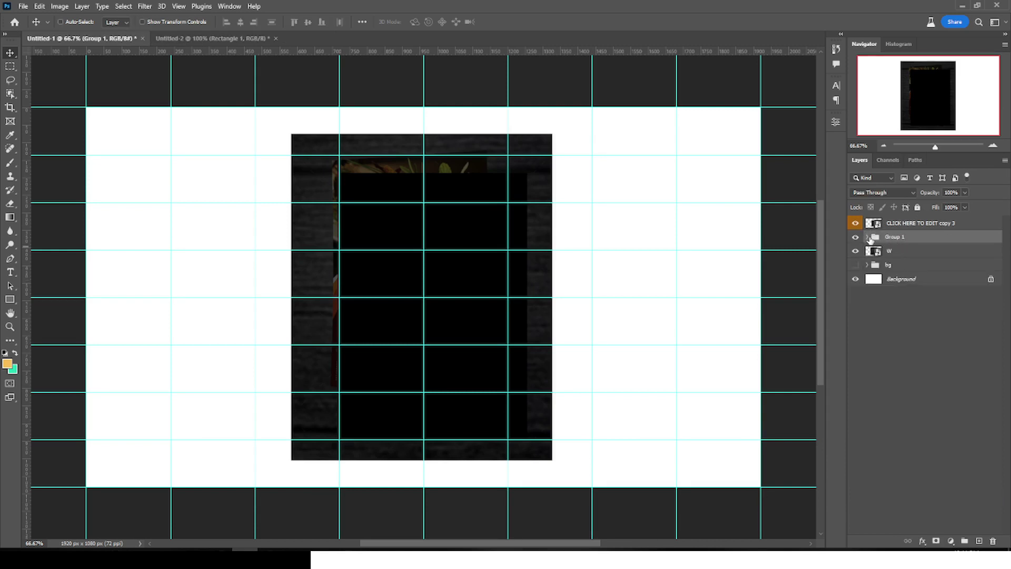
{"action": "left_click", "coordinate": [868, 237]}
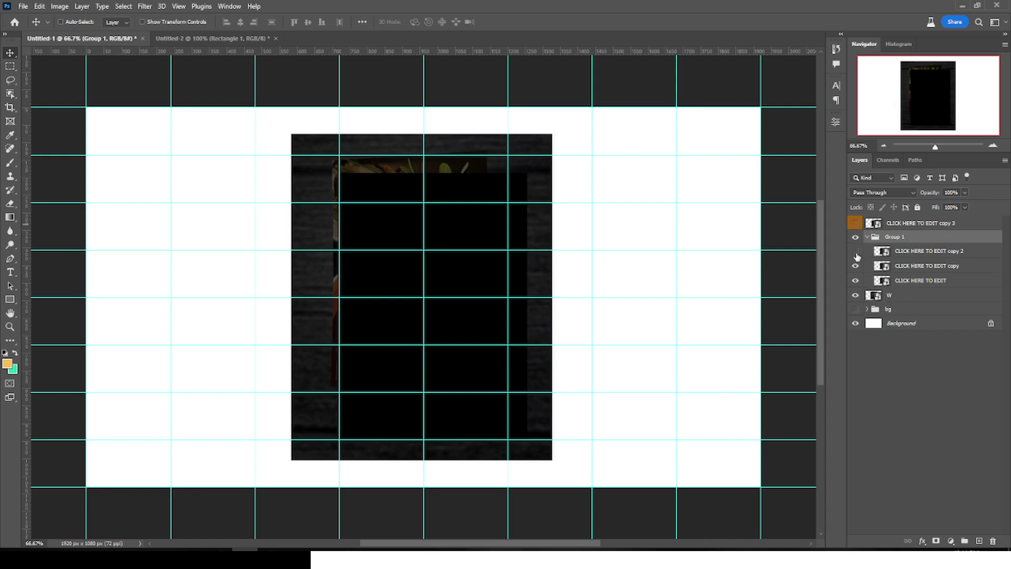
{"action": "left_click", "coordinate": [856, 282]}
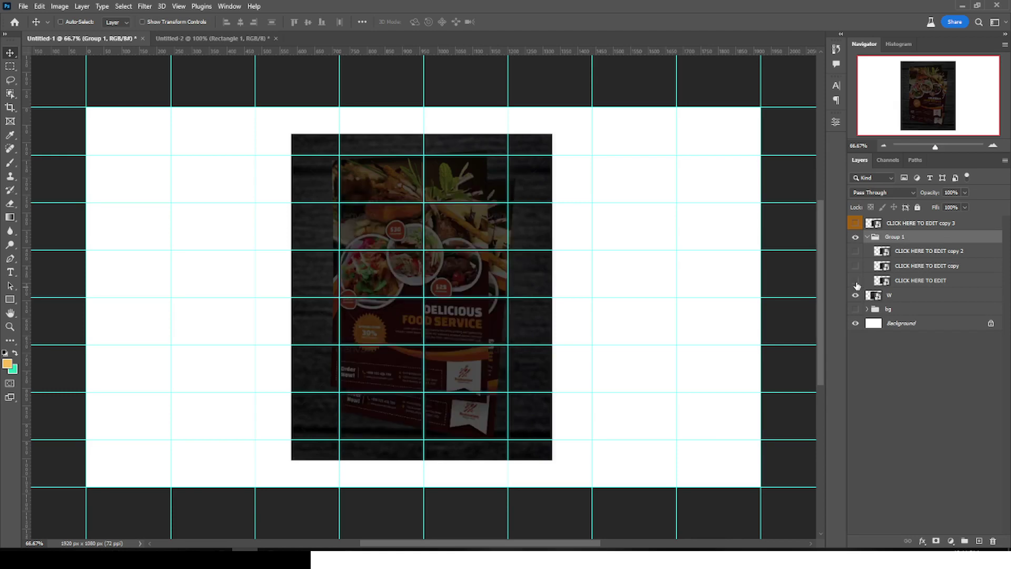
Hide the guides over the reference flyer
{"action": "key", "text": "ctrl+plus"}
{"action": "key", "text": "ctrl+plus"}
{"action": "scroll", "coordinate": [620, 259], "scroll_direction": "up", "scroll_amount": 5}
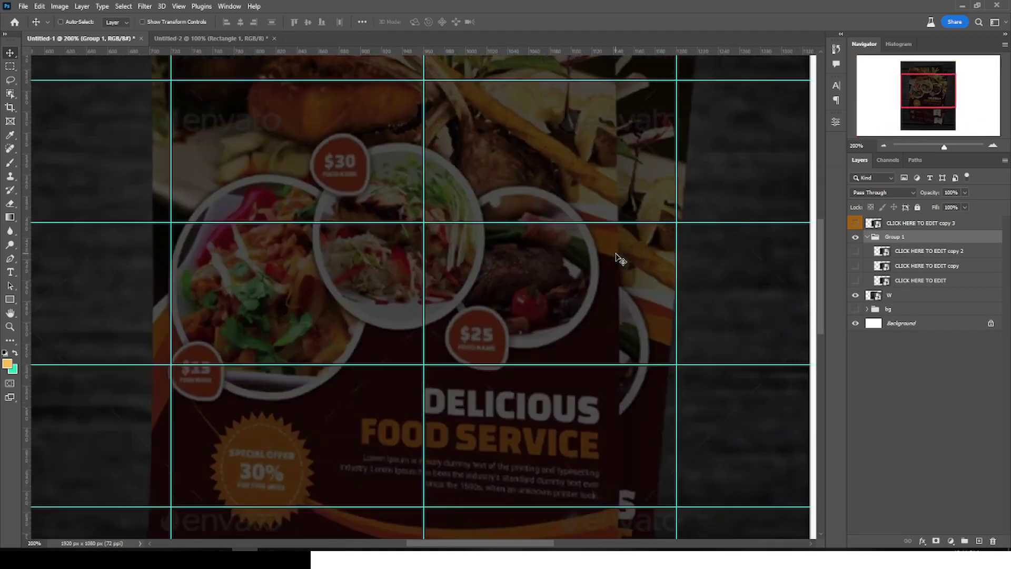
{"action": "scroll", "coordinate": [620, 260], "scroll_direction": "up", "scroll_amount": 2}
{"action": "scroll", "coordinate": [652, 268], "scroll_direction": "up", "scroll_amount": 3}
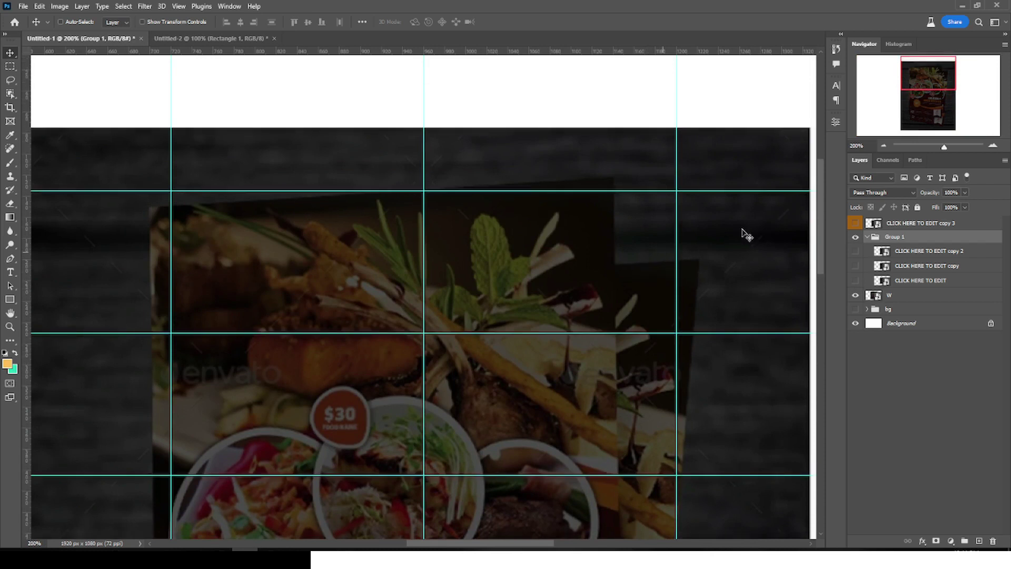
{"action": "key", "text": "ctrl+semicolon"}
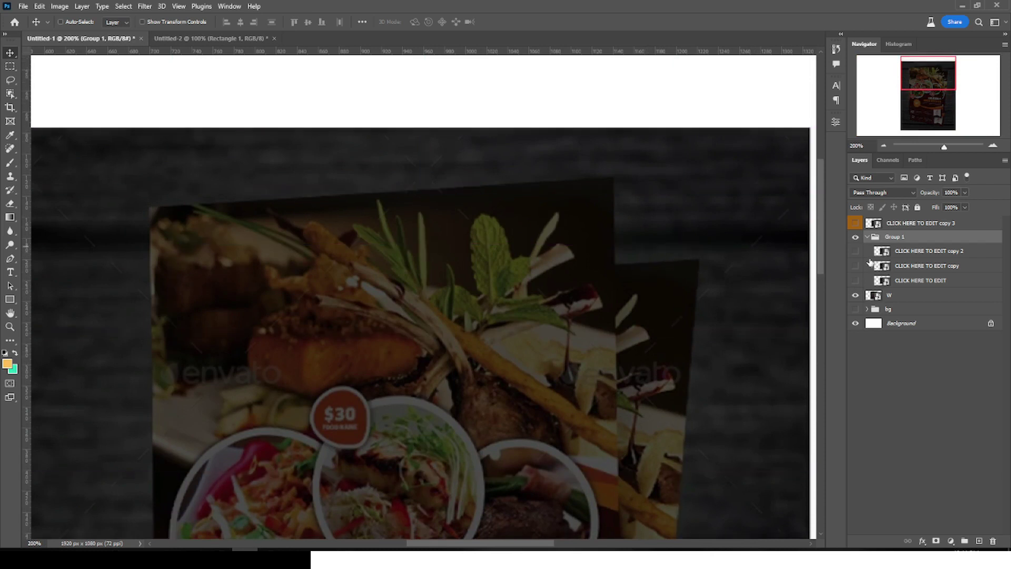
Show the CLICK HERE TO EDIT copy 2 layer and reduce its opacity to 47%
{"action": "left_click", "coordinate": [902, 251]}
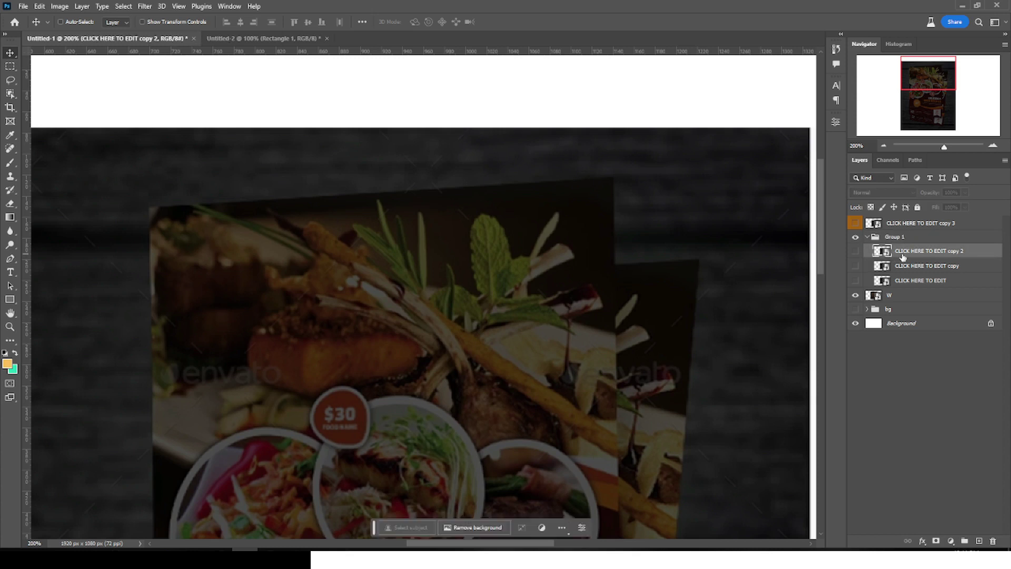
{"action": "left_click", "coordinate": [856, 252]}
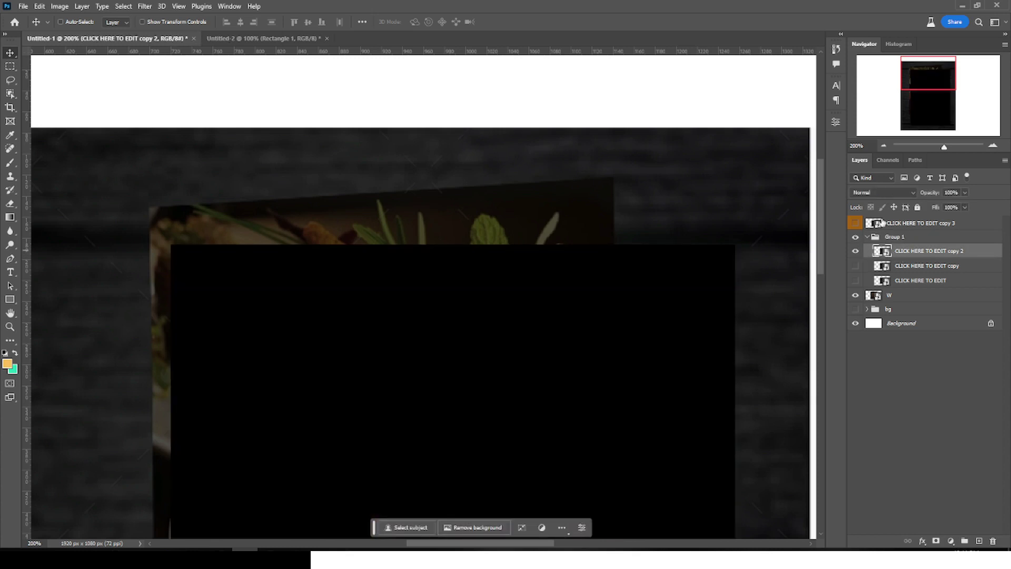
{"action": "left_click", "coordinate": [965, 192]}
{"action": "left_click", "coordinate": [932, 205]}
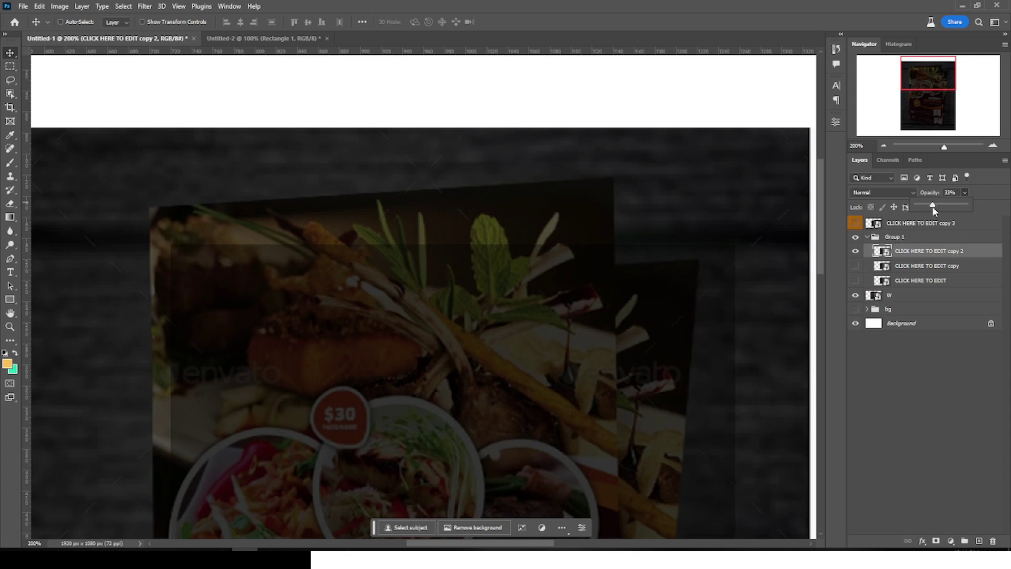
{"action": "left_click", "coordinate": [714, 248], "text": "ctrl"}
Distort the CLICK HERE TO EDIT copy 2 layer so its four corners match the front flyer in the reference
{"action": "key", "text": "ctrl+t"}
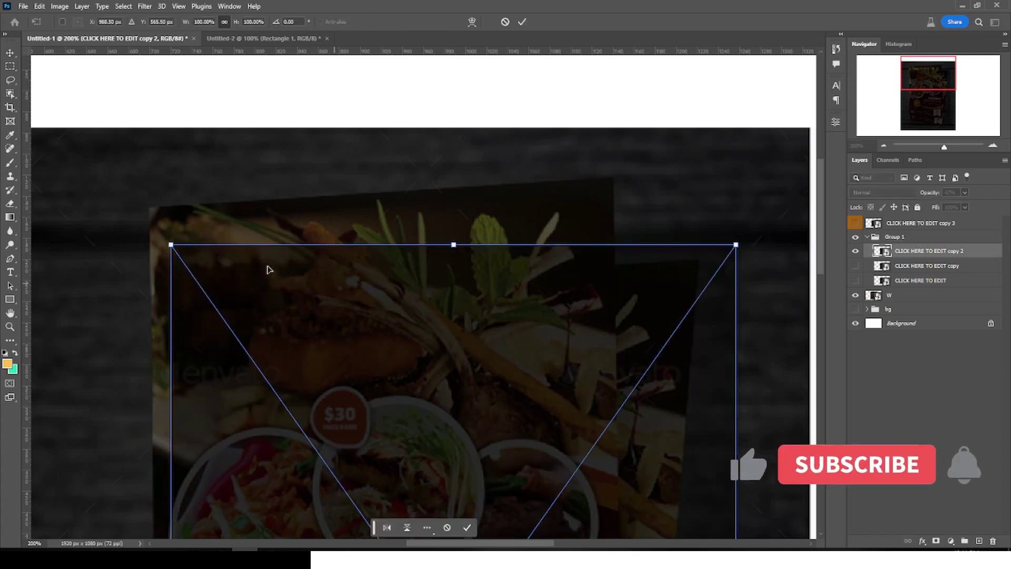
{"action": "right_click", "coordinate": [199, 258]}
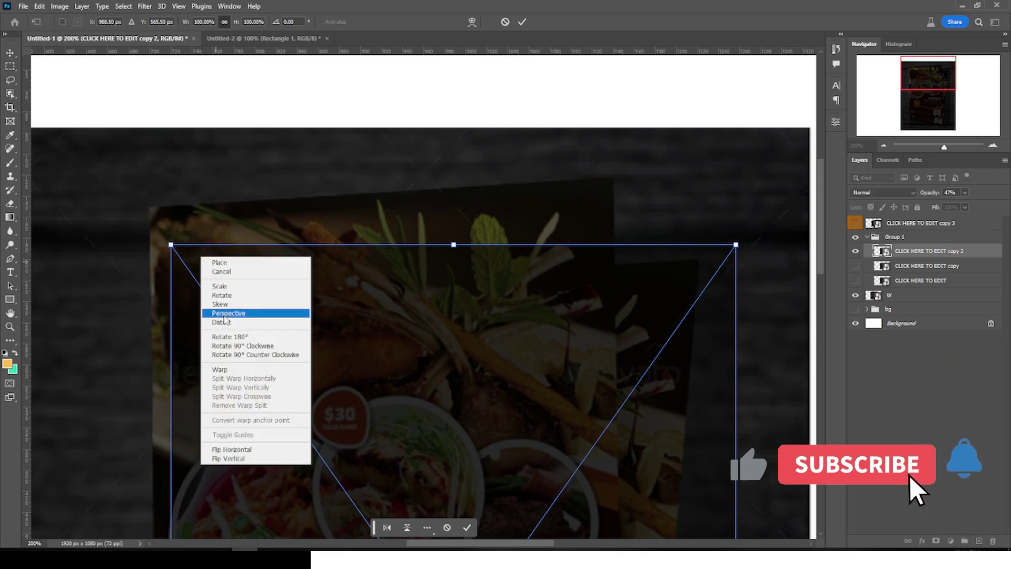
{"action": "left_click", "coordinate": [227, 323]}
{"action": "left_click_drag", "start_coordinate": [171, 245], "coordinate": [152, 208]}
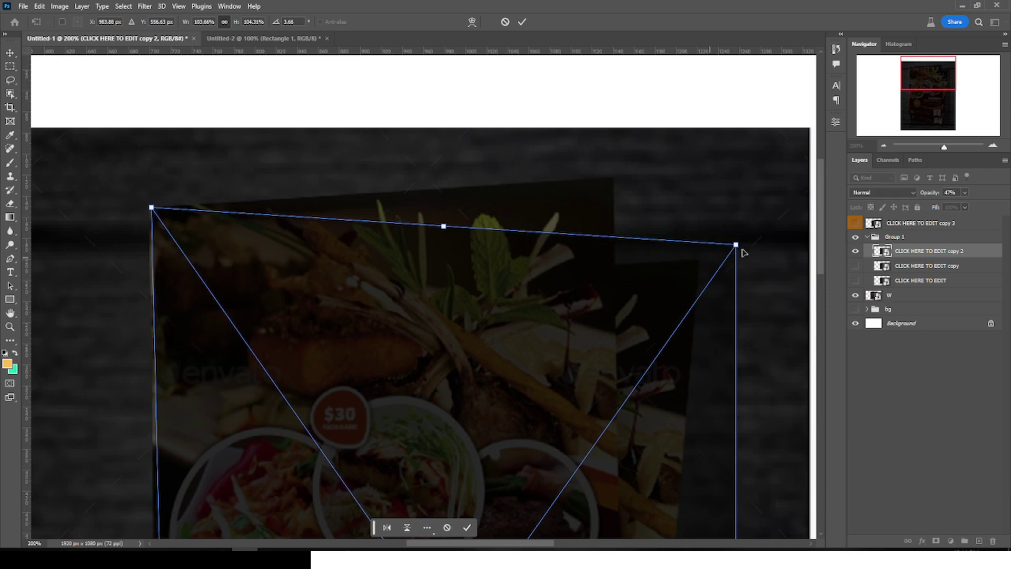
{"action": "left_click_drag", "start_coordinate": [737, 246], "coordinate": [616, 176]}
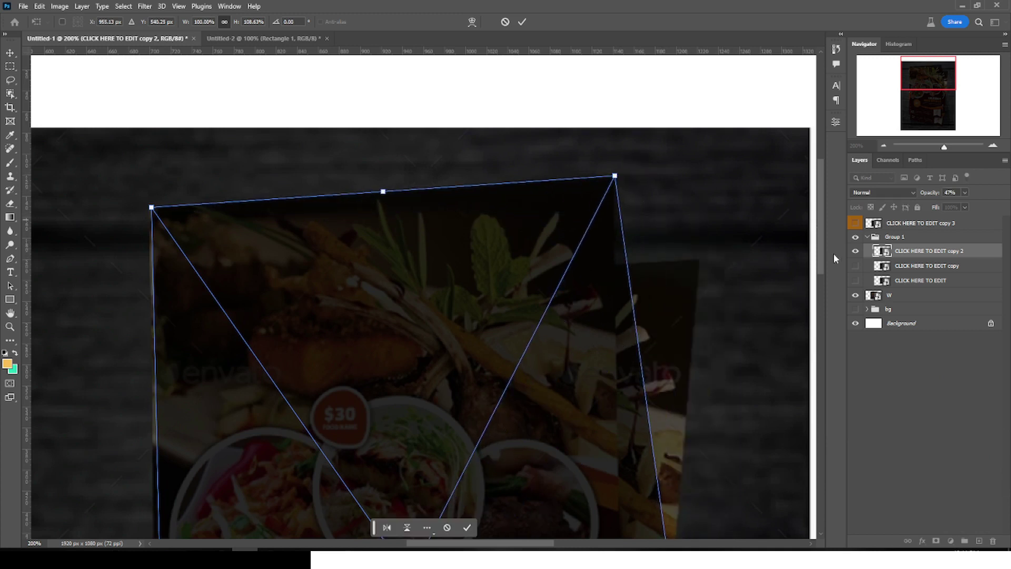
{"action": "left_click_drag", "start_coordinate": [820, 250], "coordinate": [809, 385]}
{"action": "left_click_drag", "start_coordinate": [736, 537], "coordinate": [613, 428]}
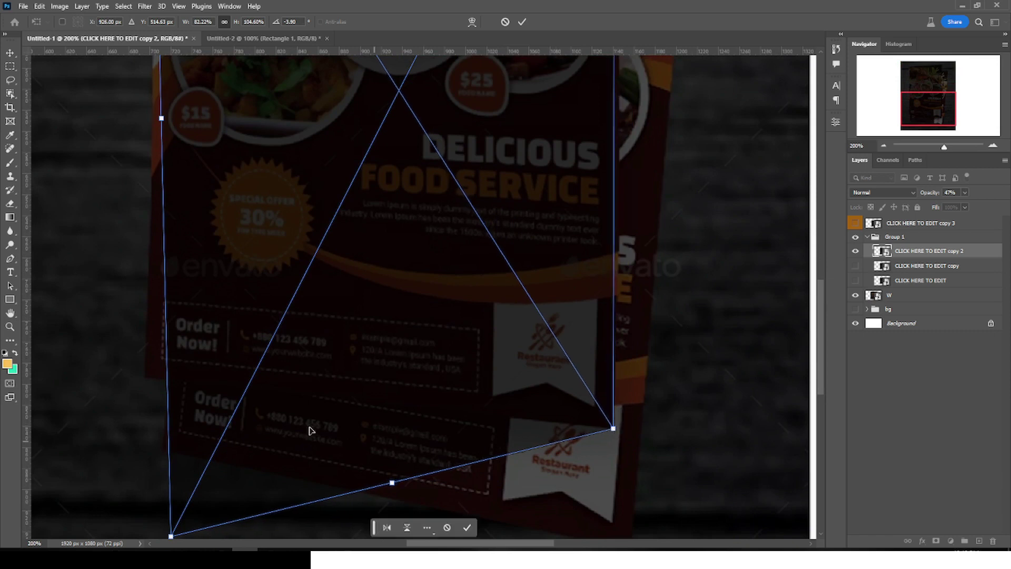
{"action": "left_click_drag", "start_coordinate": [171, 536], "coordinate": [142, 377]}
Warp the CLICK HERE TO EDIT copy 2 layer so its side edges follow the front flyer in the reference
{"action": "mouse_move", "coordinate": [820, 380]}
{"action": "left_mouse_down"}
{"action": "mouse_move", "coordinate": [815, 238]}
{"action": "mouse_move", "coordinate": [818, 363]}
{"action": "left_mouse_up"}
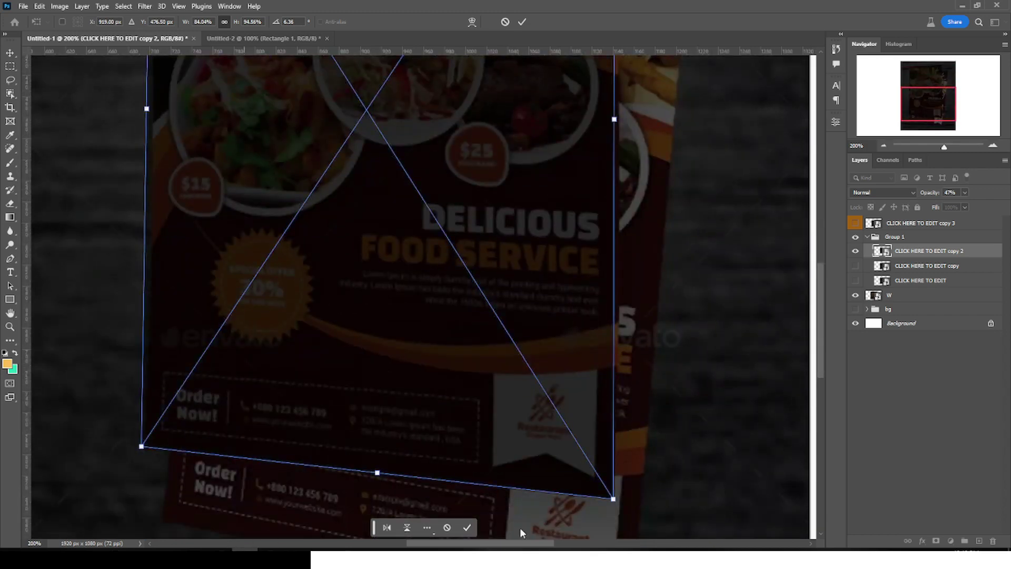
{"action": "right_click", "coordinate": [414, 248]}
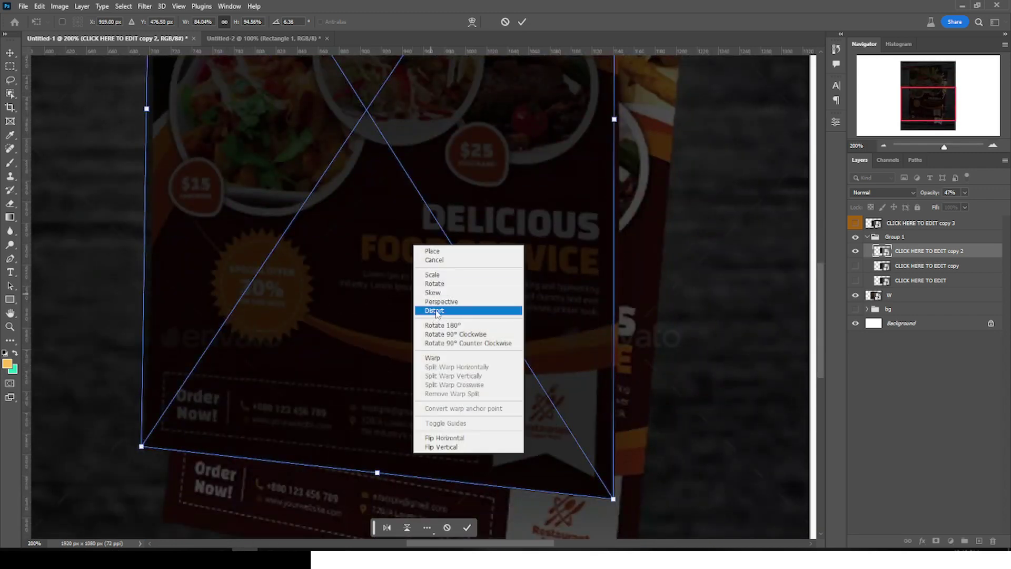
{"action": "left_click", "coordinate": [431, 358]}
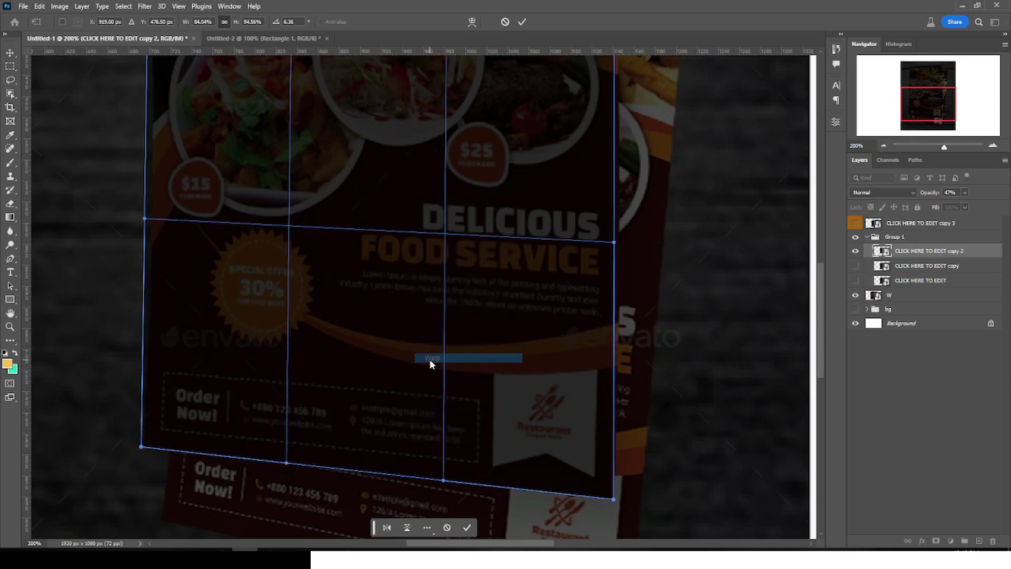
{"action": "scroll", "coordinate": [661, 339], "scroll_direction": "up", "scroll_amount": 4}
{"action": "left_click_drag", "start_coordinate": [571, 294], "coordinate": [576, 293]}
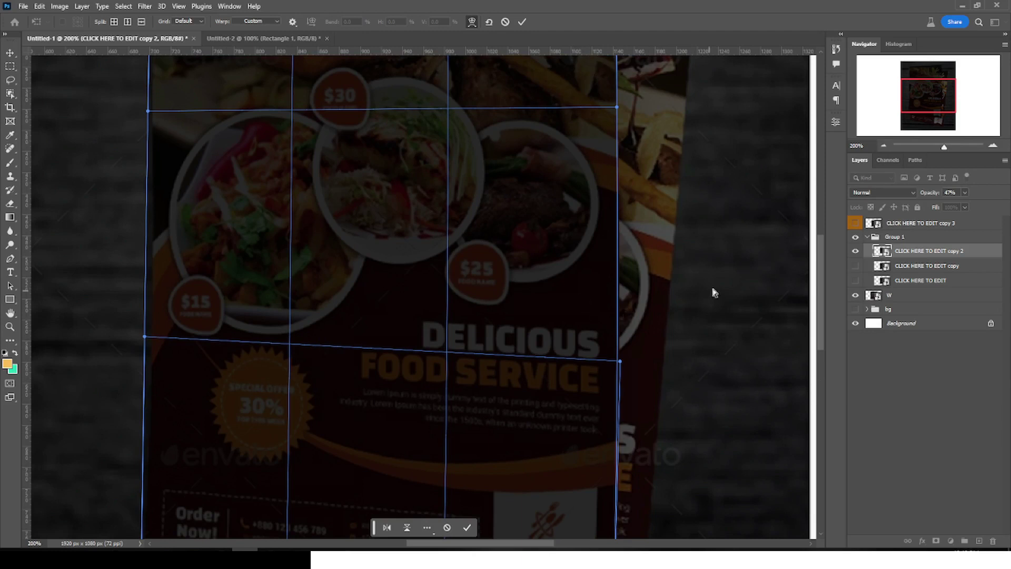
{"action": "scroll", "coordinate": [715, 293], "scroll_direction": "up", "scroll_amount": 8}
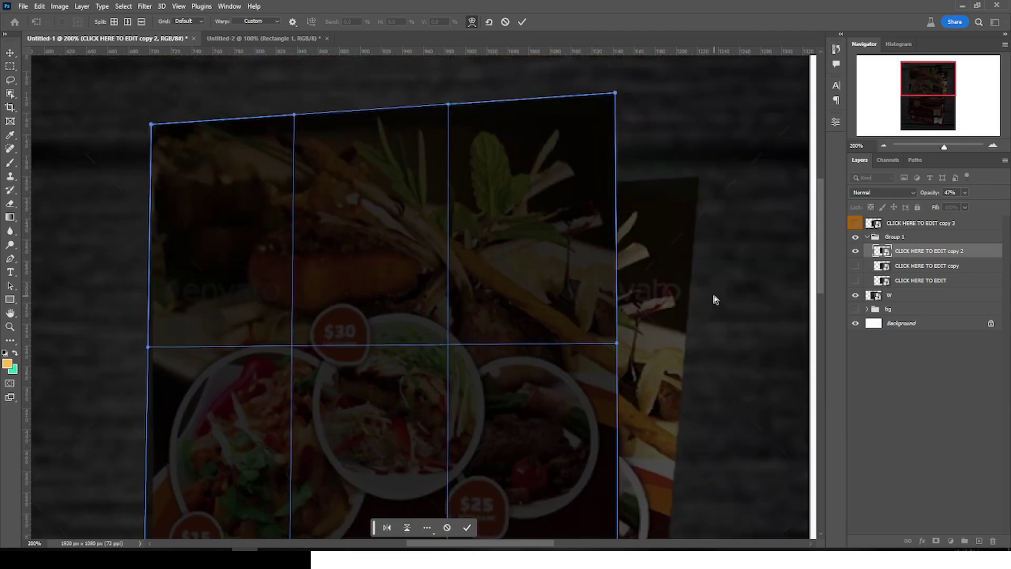
{"action": "scroll", "coordinate": [716, 299], "scroll_direction": "up", "scroll_amount": 4}
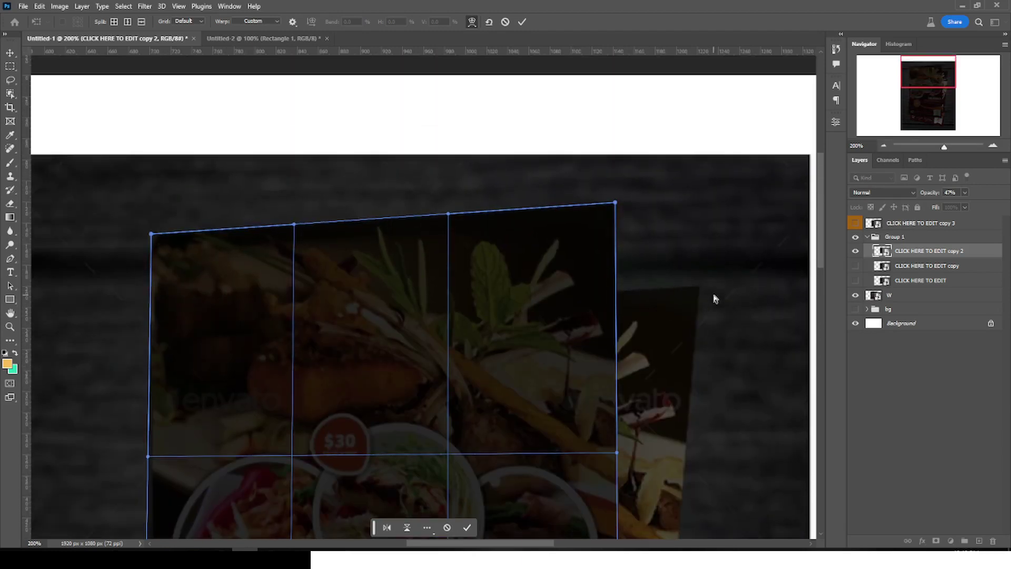
{"action": "scroll", "coordinate": [244, 400], "scroll_direction": "down", "scroll_amount": 4}
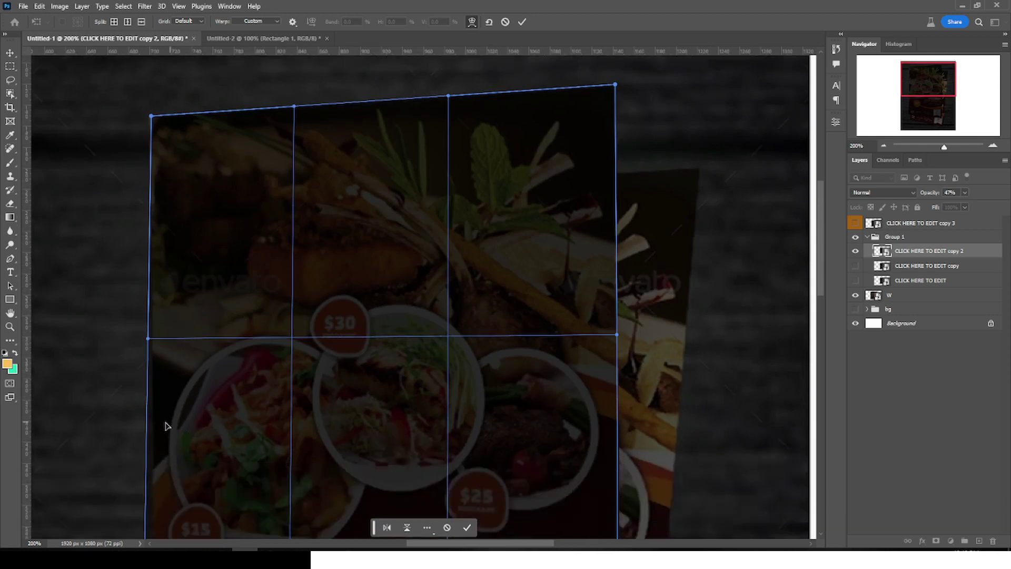
{"action": "scroll", "coordinate": [187, 391], "scroll_direction": "down", "scroll_amount": 5}
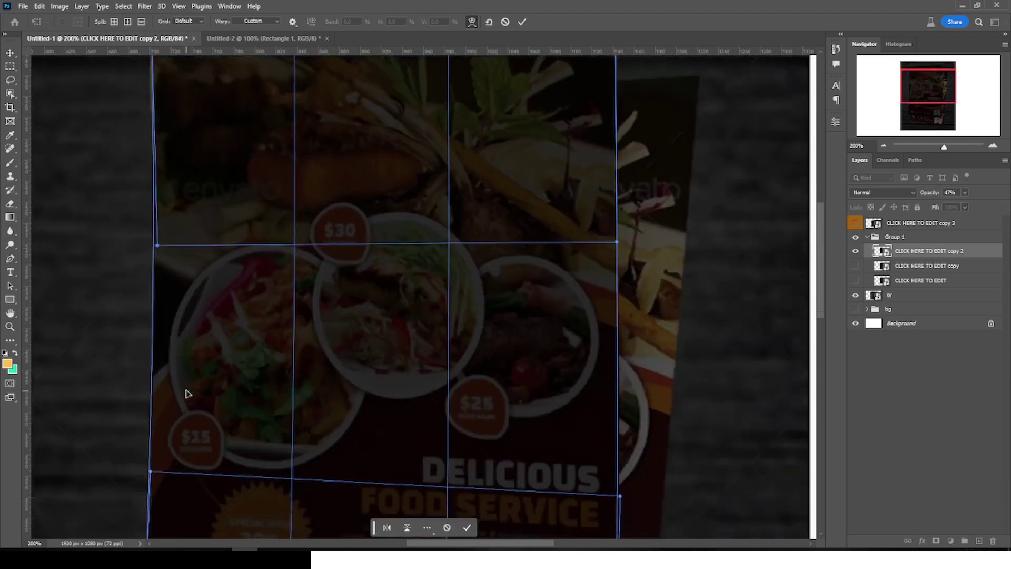
{"action": "scroll", "coordinate": [187, 391], "scroll_direction": "down", "scroll_amount": 7}
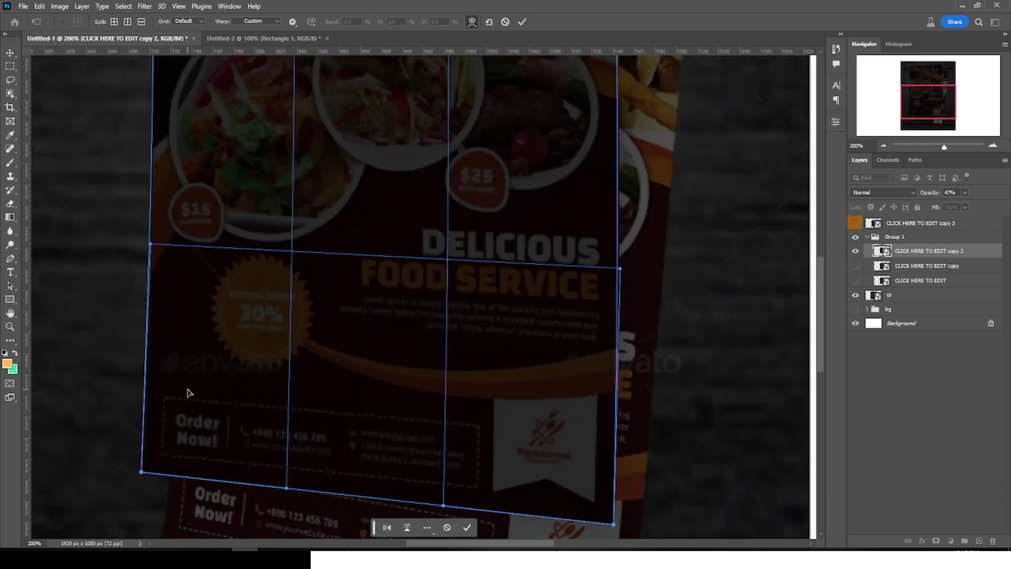
{"action": "key", "text": "Return"}
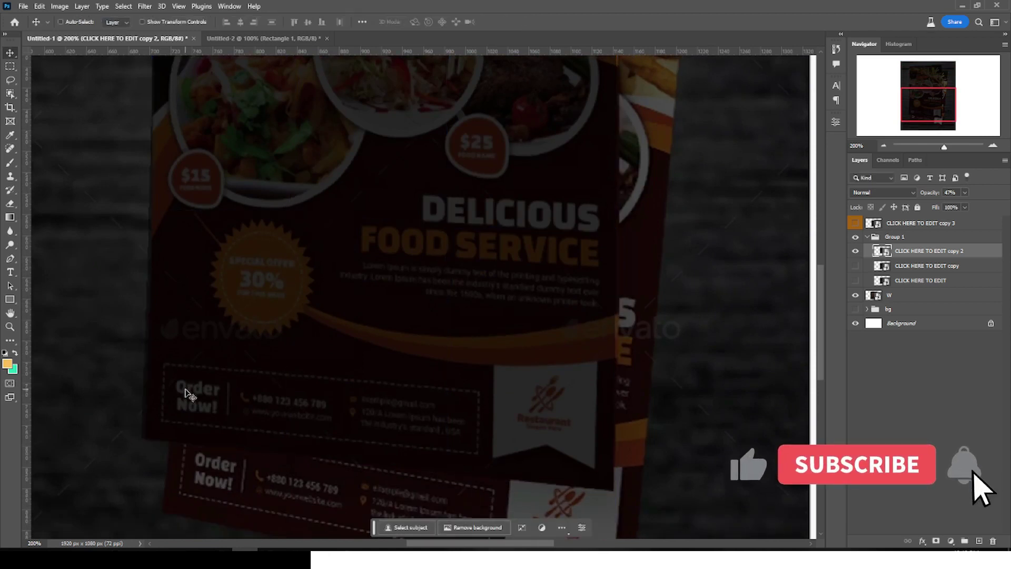
Hide the CLICK HERE TO EDIT copy 2 layer and rename it TOP
{"action": "left_click", "coordinate": [855, 251]}
{"action": "scroll", "coordinate": [792, 336], "scroll_direction": "up", "scroll_amount": 3}
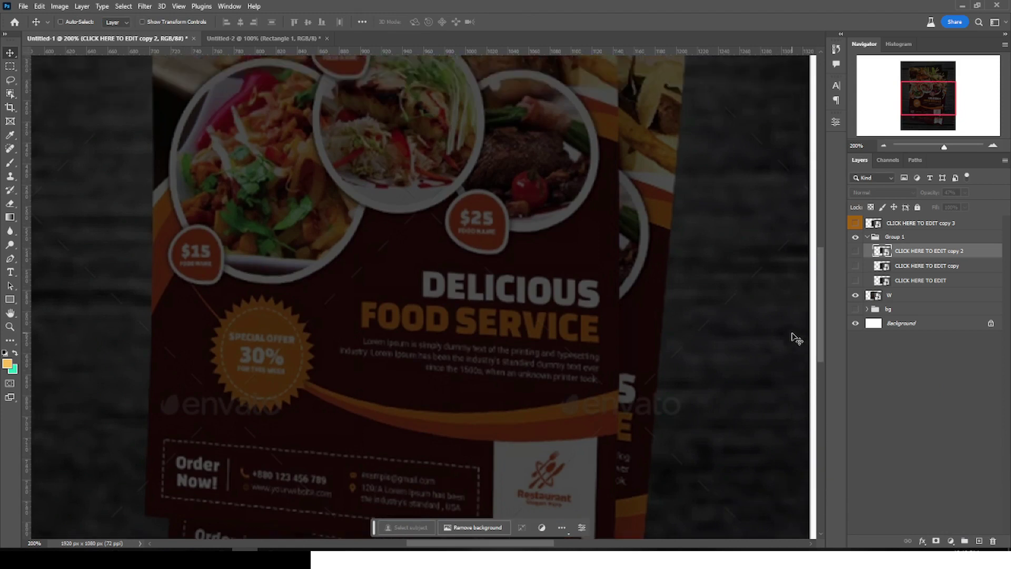
{"action": "double_click", "coordinate": [905, 252]}
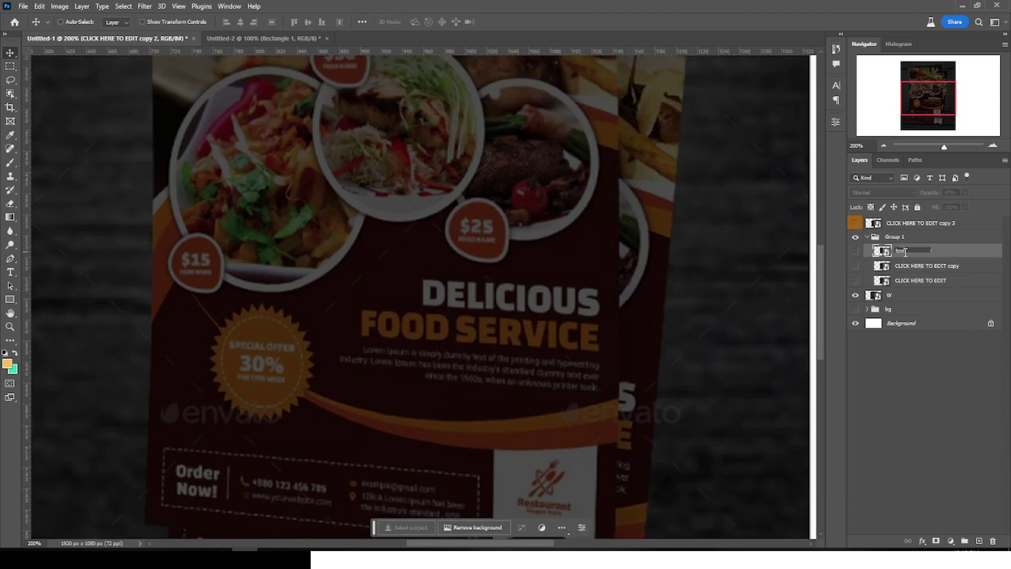
{"action": "key", "text": "Return"}
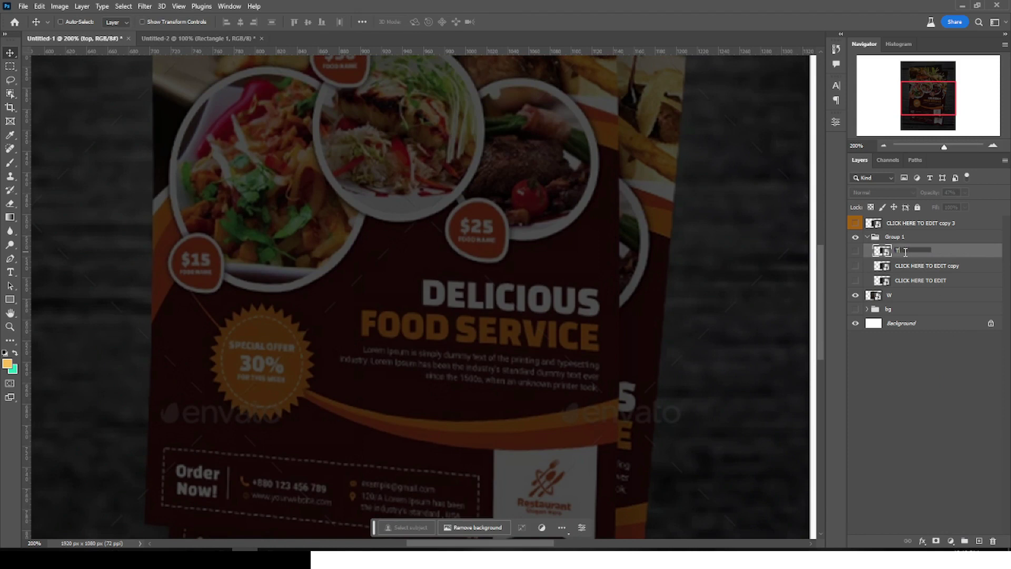
{"action": "key", "text": "Return"}
Rename the CLICK HERE TO EDIT copy layer DOWN and show it at 46% opacity
{"action": "double_click", "coordinate": [903, 266]}
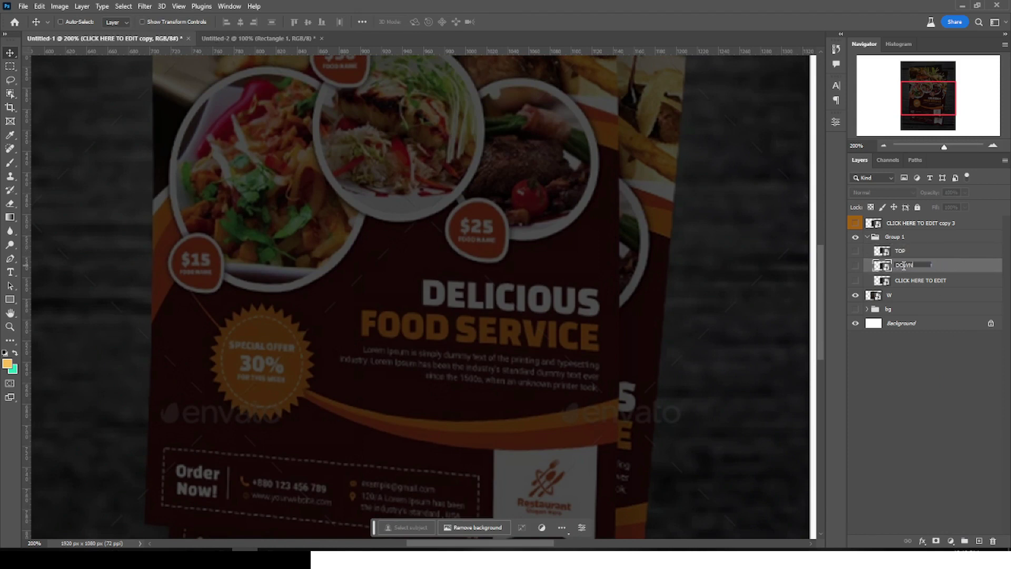
{"action": "key", "text": "Return"}
{"action": "left_click", "coordinate": [856, 266]}
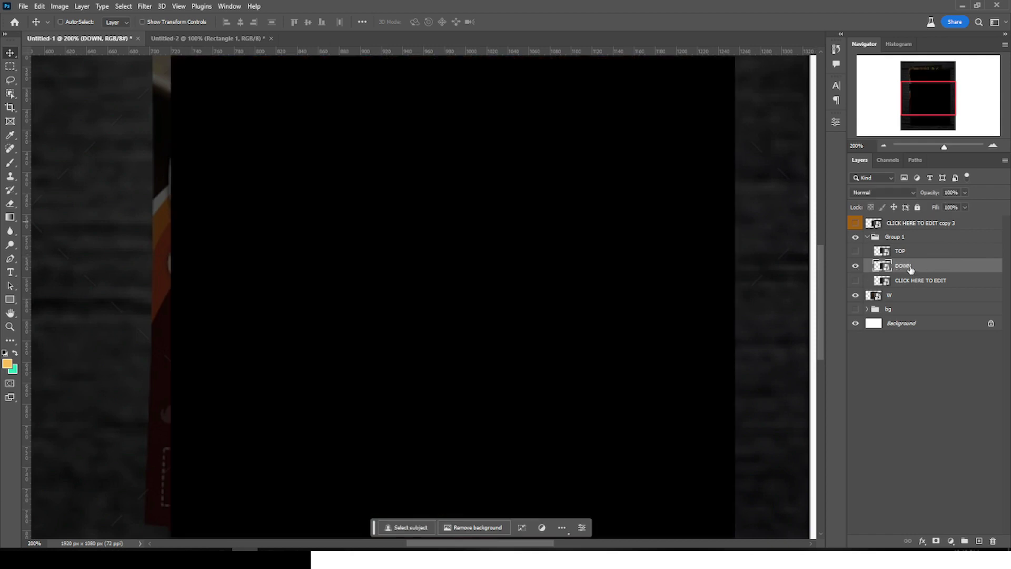
{"action": "left_click", "coordinate": [940, 205]}
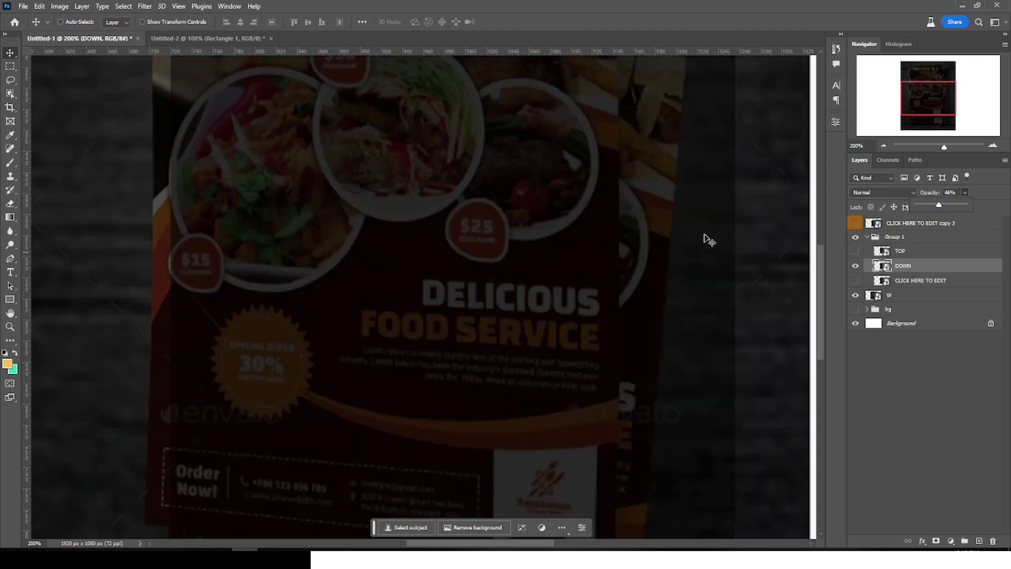
Distort the DOWN layer so its four corners match the rear flyer in the reference
{"action": "scroll", "coordinate": [703, 239], "scroll_direction": "up", "scroll_amount": 8}
{"action": "scroll", "coordinate": [690, 243], "scroll_direction": "up", "scroll_amount": 3}
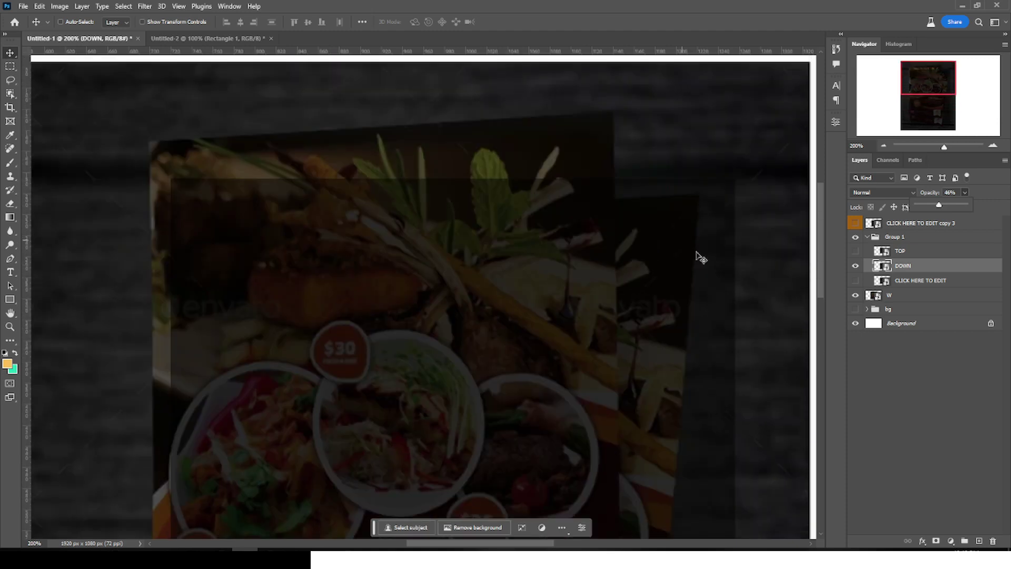
{"action": "scroll", "coordinate": [639, 296], "scroll_direction": "up", "scroll_amount": 3}
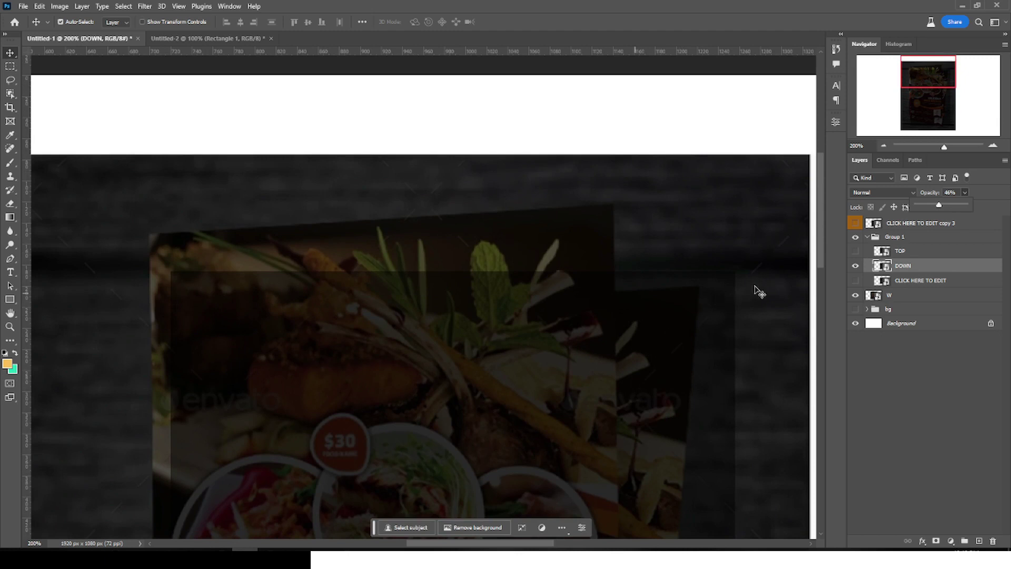
{"action": "key", "text": "ctrl+t"}
{"action": "right_click", "coordinate": [652, 310]}
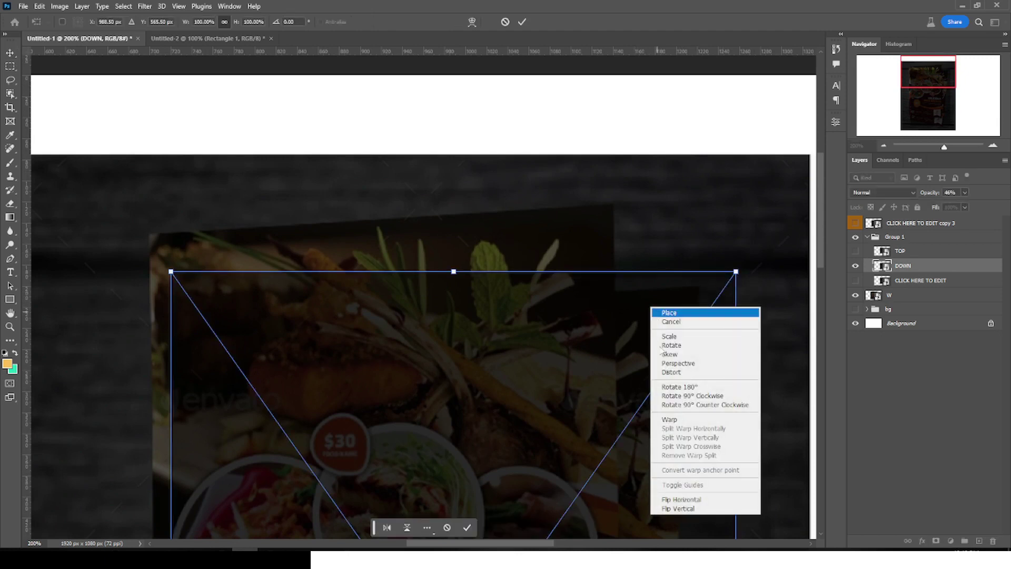
{"action": "left_click", "coordinate": [679, 368]}
{"action": "left_click_drag", "start_coordinate": [736, 273], "coordinate": [700, 290]}
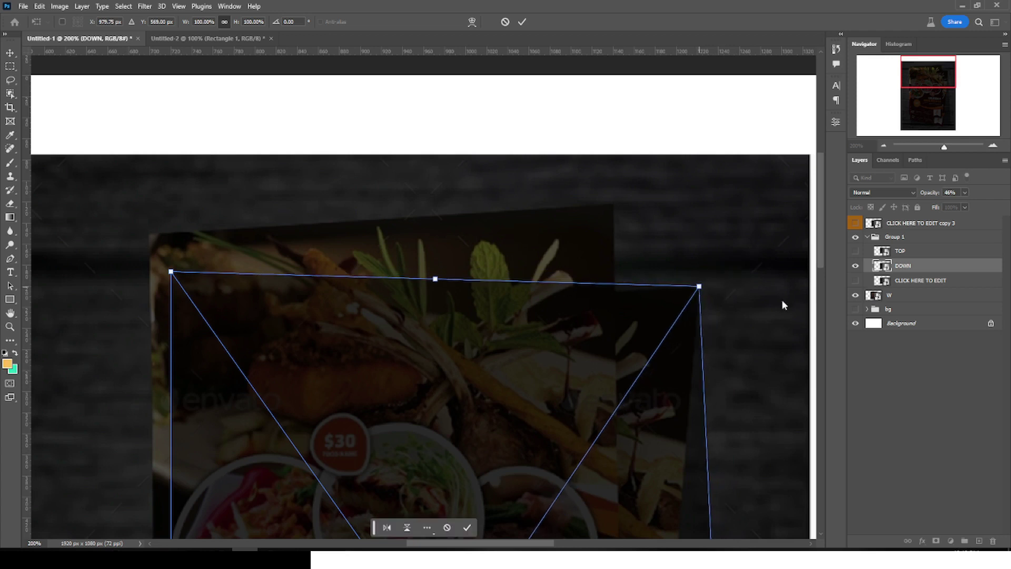
{"action": "left_click_drag", "start_coordinate": [819, 248], "coordinate": [792, 420]}
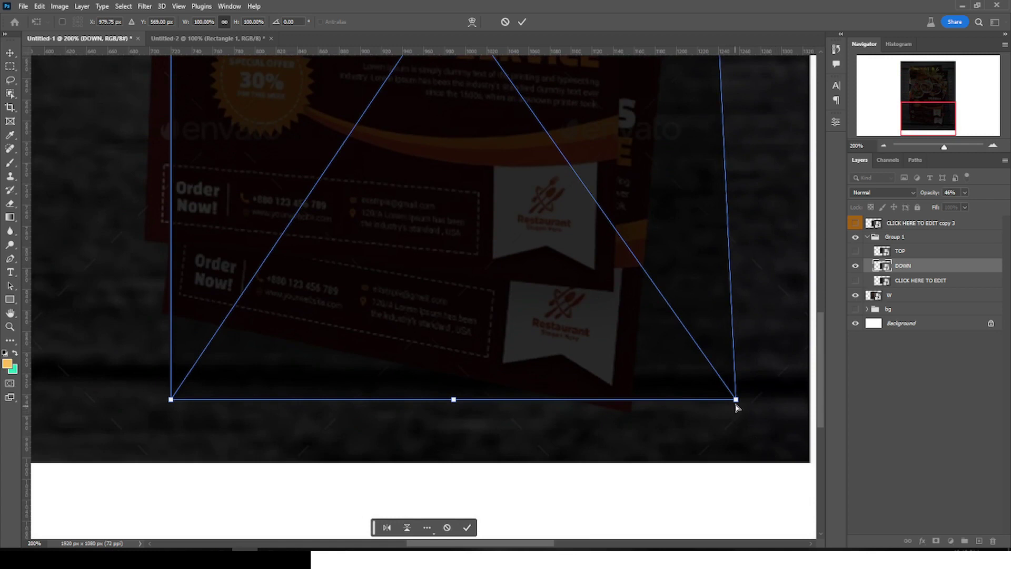
{"action": "left_click_drag", "start_coordinate": [736, 406], "coordinate": [631, 415]}
{"action": "left_click_drag", "start_coordinate": [170, 400], "coordinate": [159, 314]}
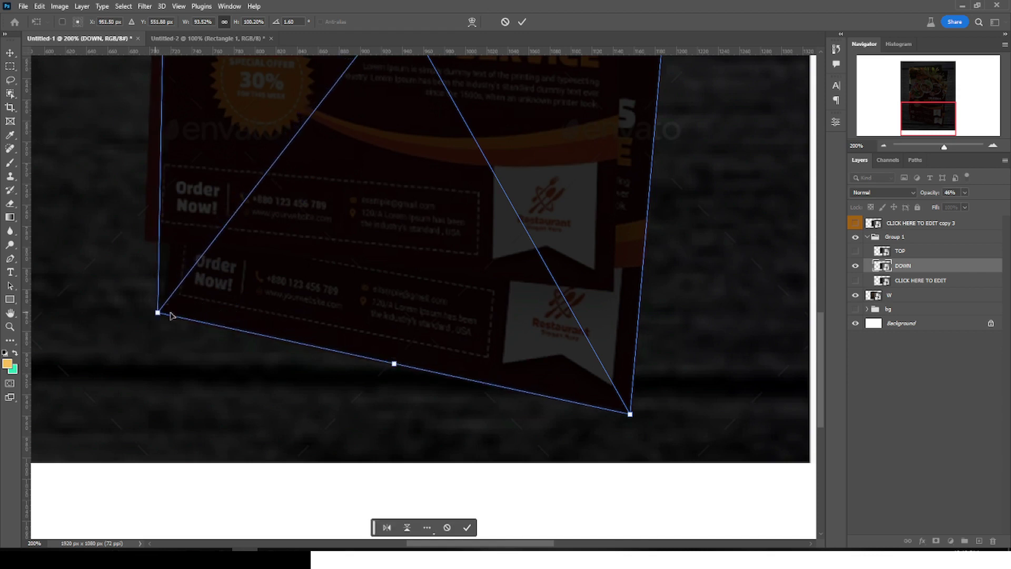
{"action": "left_click_drag", "start_coordinate": [821, 343], "coordinate": [808, 209]}
{"action": "left_click_drag", "start_coordinate": [175, 190], "coordinate": [229, 219]}
{"action": "left_click_drag", "start_coordinate": [820, 232], "coordinate": [821, 326]}
Apply a custom warp to the DOWN layer to fit the edges of the rear flyer
{"action": "key", "text": "ctrl+0"}
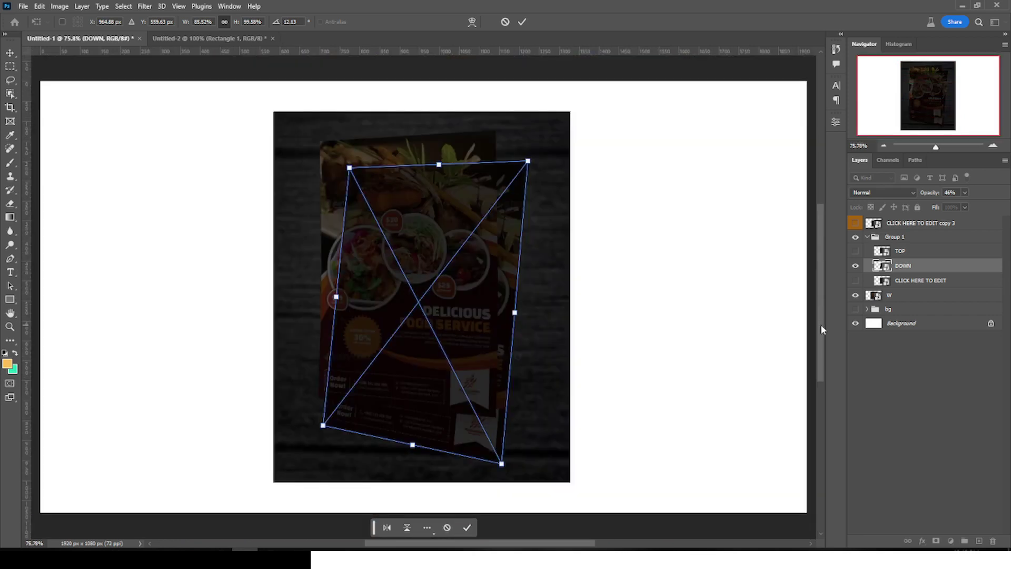
{"action": "key", "text": "ctrl+plus"}
{"action": "key", "text": "ctrl+plus"}
{"action": "key", "text": "ctrl+plus"}
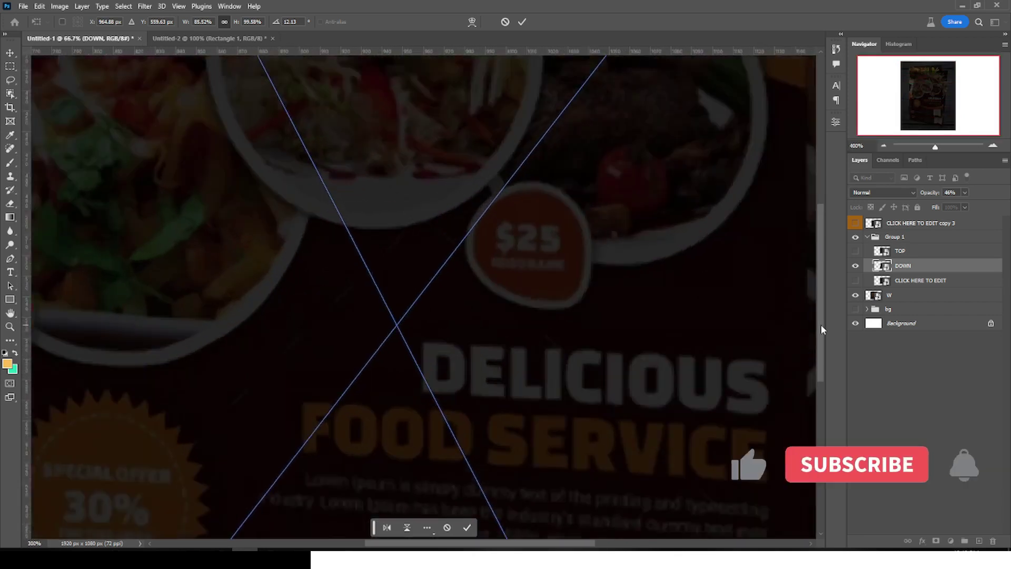
{"action": "key", "text": "ctrl+minus"}
{"action": "right_click", "coordinate": [583, 297]}
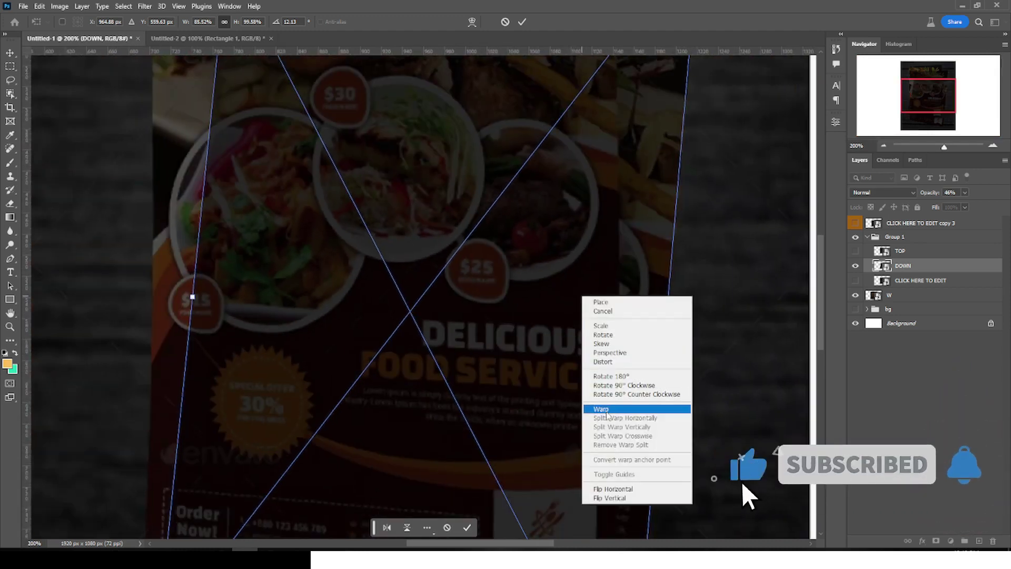
{"action": "left_click", "coordinate": [606, 410]}
{"action": "left_click_drag", "start_coordinate": [822, 284], "coordinate": [814, 352]}
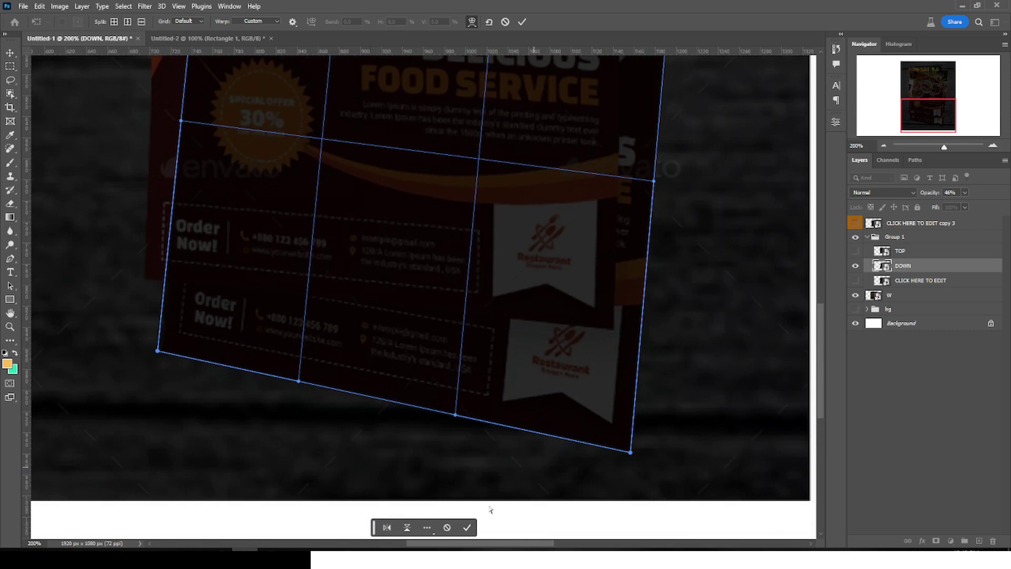
{"action": "left_click_drag", "start_coordinate": [516, 548], "coordinate": [510, 548]}
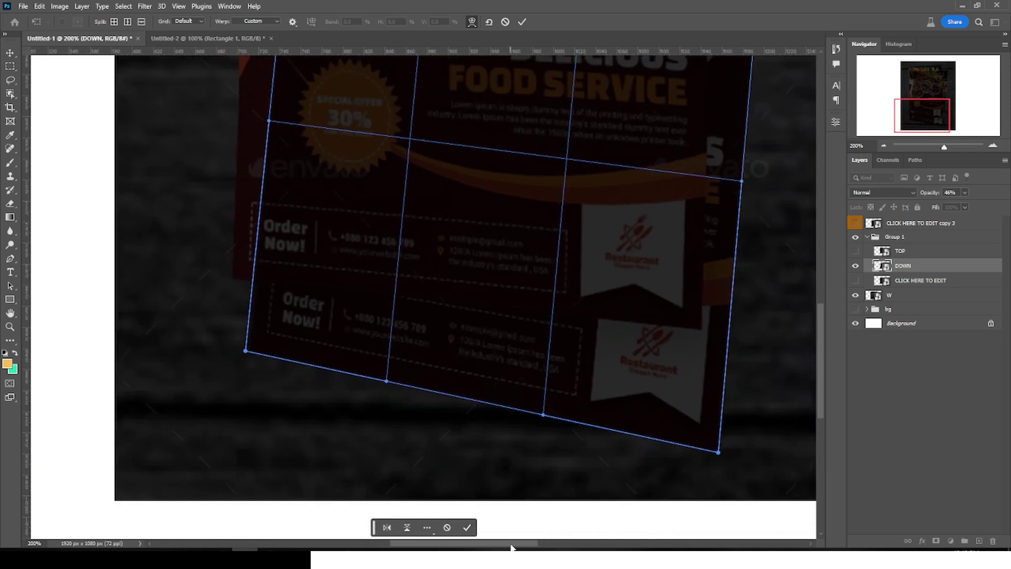
{"action": "key", "text": "Return"}
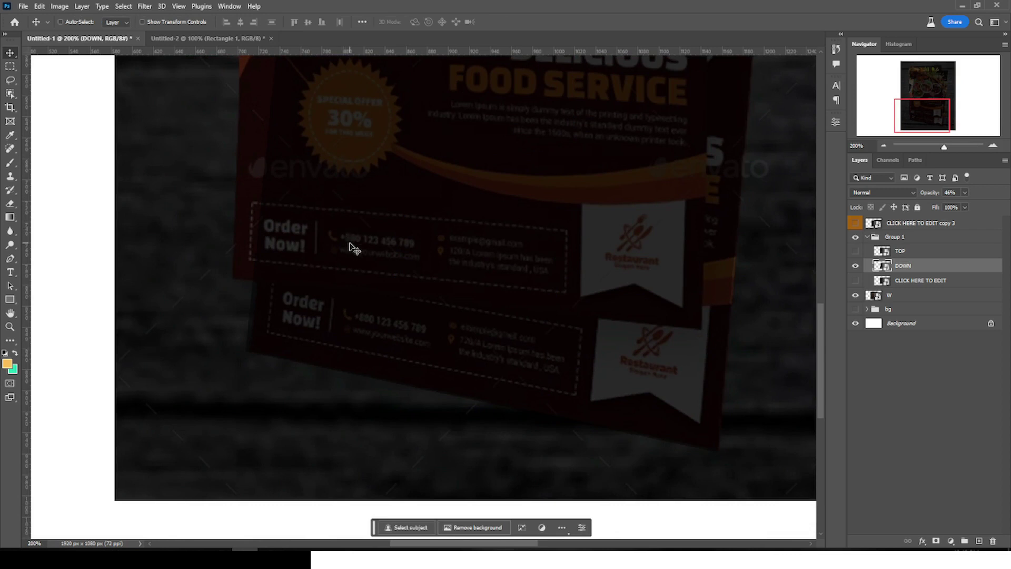
Refine the DOWN layer's warp by pulling its left edge and lower-left corner slightly inward to match the rear flyer
{"action": "key", "text": "ctrl+t"}
{"action": "right_click", "coordinate": [355, 262]}
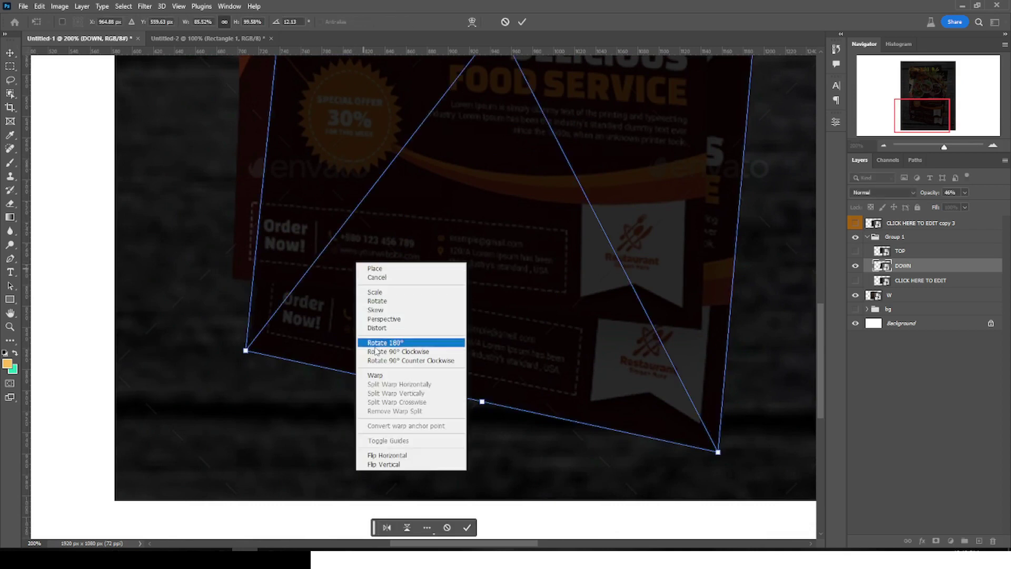
{"action": "left_click", "coordinate": [375, 375]}
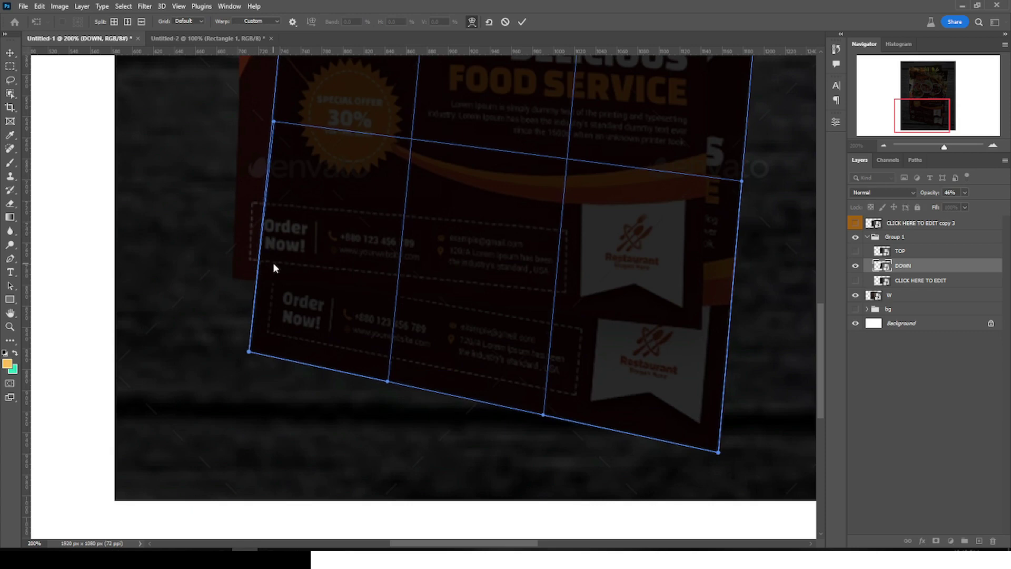
{"action": "scroll", "coordinate": [823, 331], "scroll_direction": "down", "scroll_amount": 1}
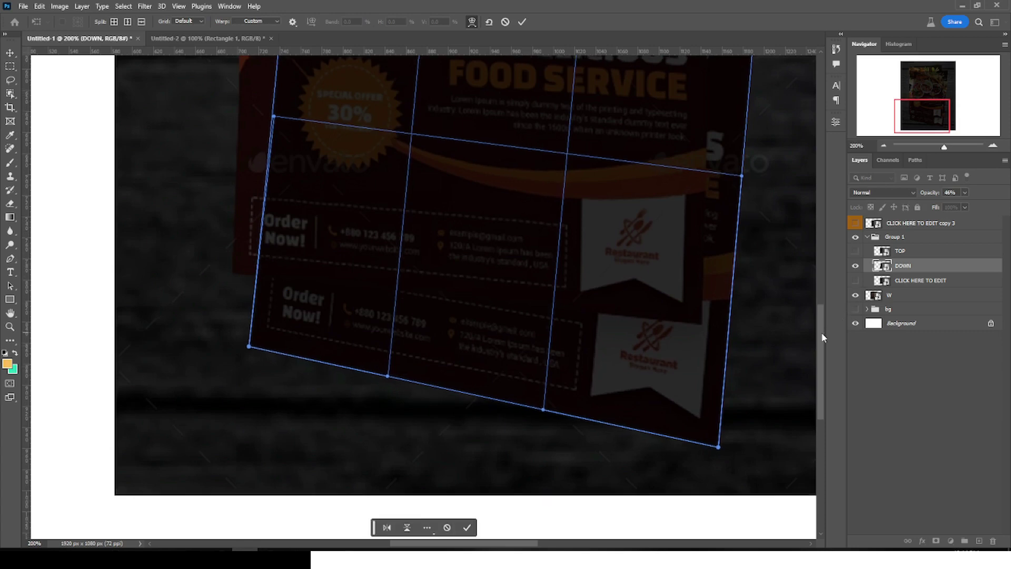
{"action": "left_click_drag", "start_coordinate": [821, 333], "coordinate": [812, 208]}
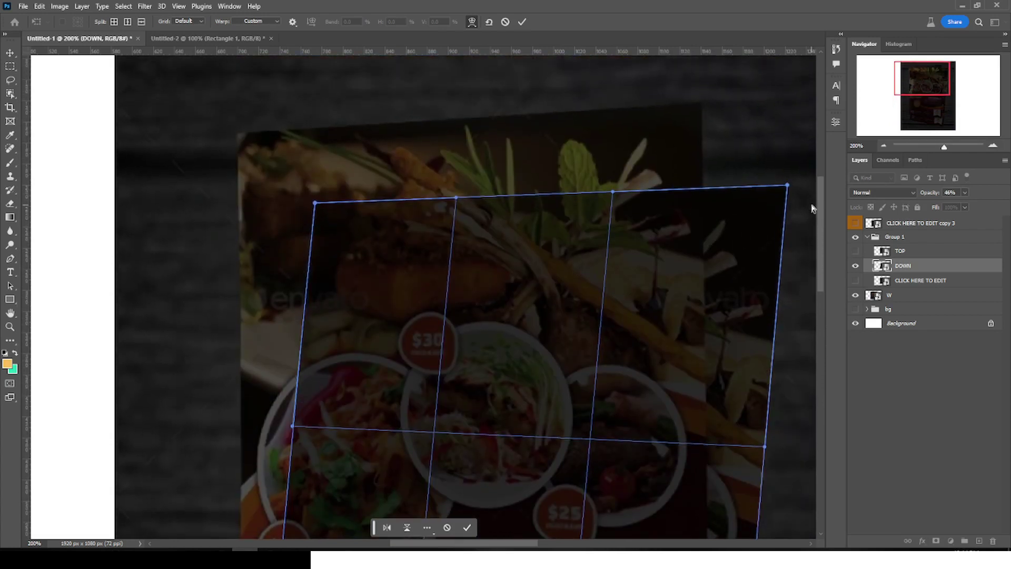
{"action": "key", "text": "Return"}
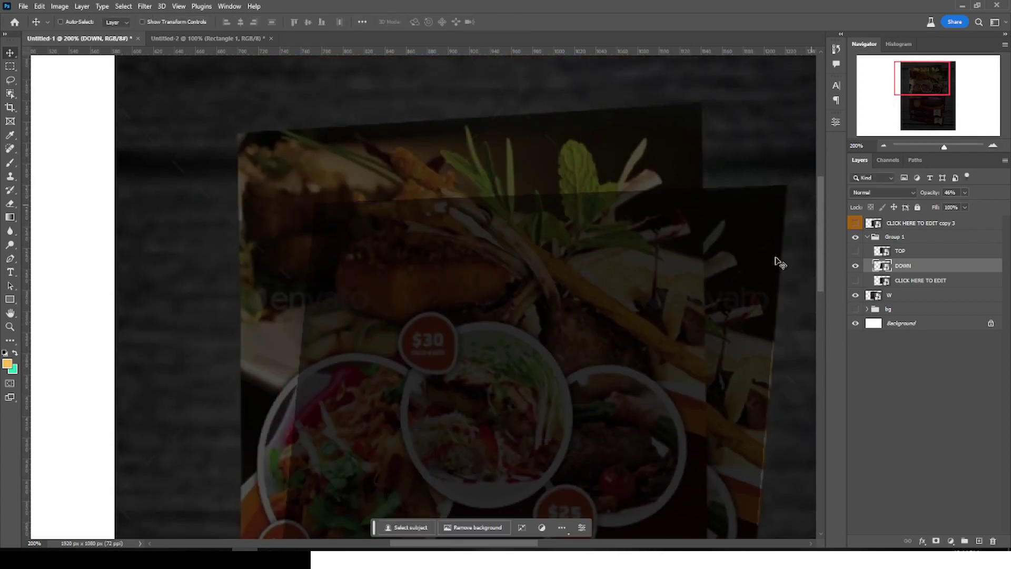
Show the TOP layer and set both the TOP and DOWN layers to 100% opacity
{"action": "scroll", "coordinate": [679, 243], "scroll_direction": "down", "scroll_amount": 5}
{"action": "scroll", "coordinate": [679, 243], "scroll_direction": "down", "scroll_amount": 5}
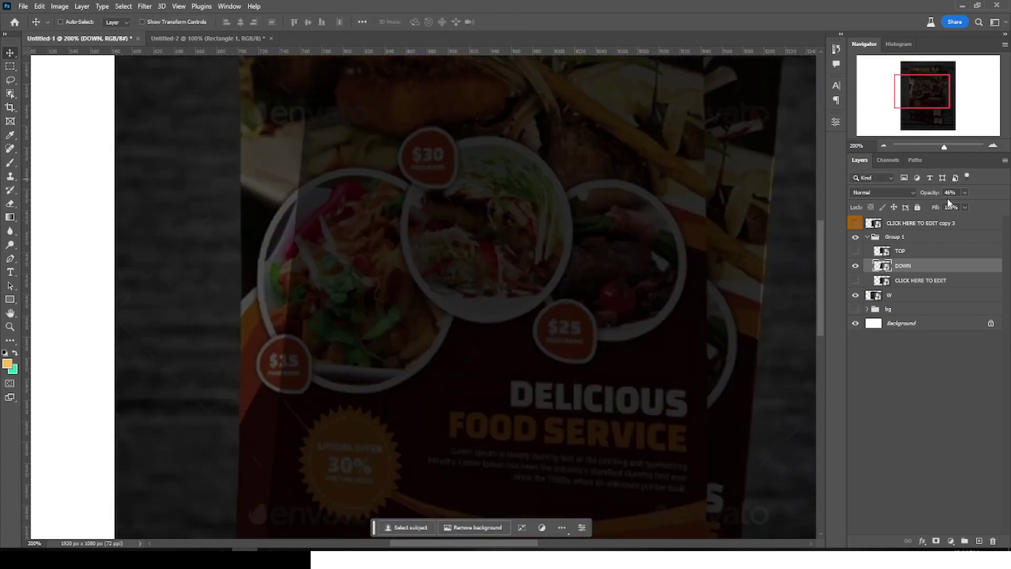
{"action": "left_click", "coordinate": [918, 252], "text": "ctrl"}
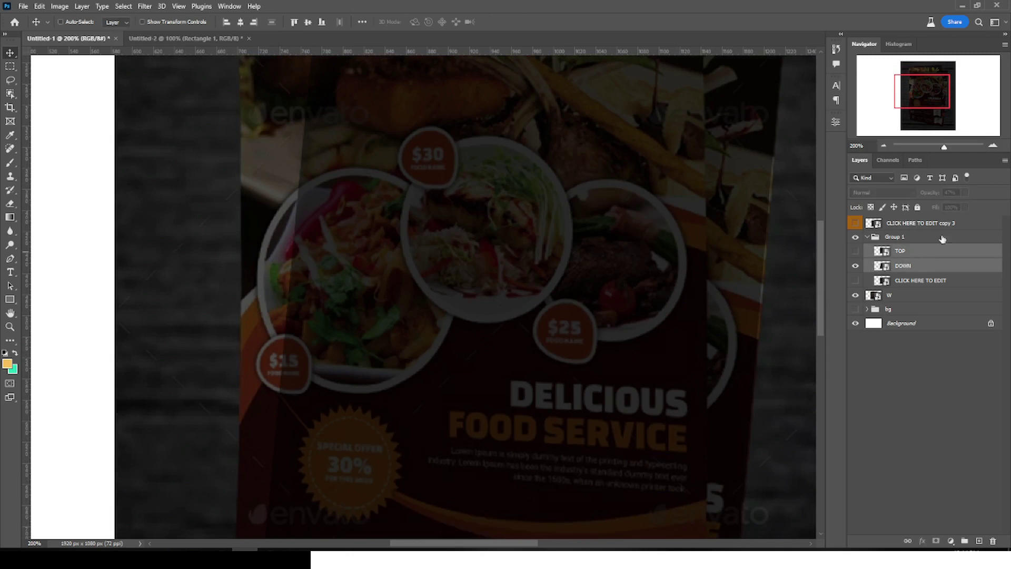
{"action": "left_click", "coordinate": [856, 252]}
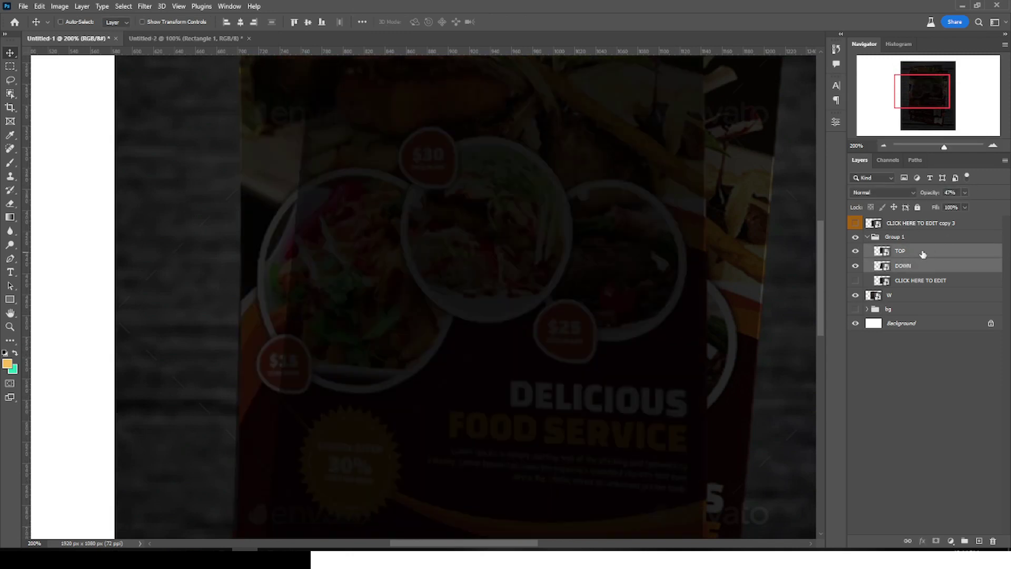
{"action": "left_click", "coordinate": [965, 193]}
{"action": "left_click_drag", "start_coordinate": [965, 205], "coordinate": [991, 205]}
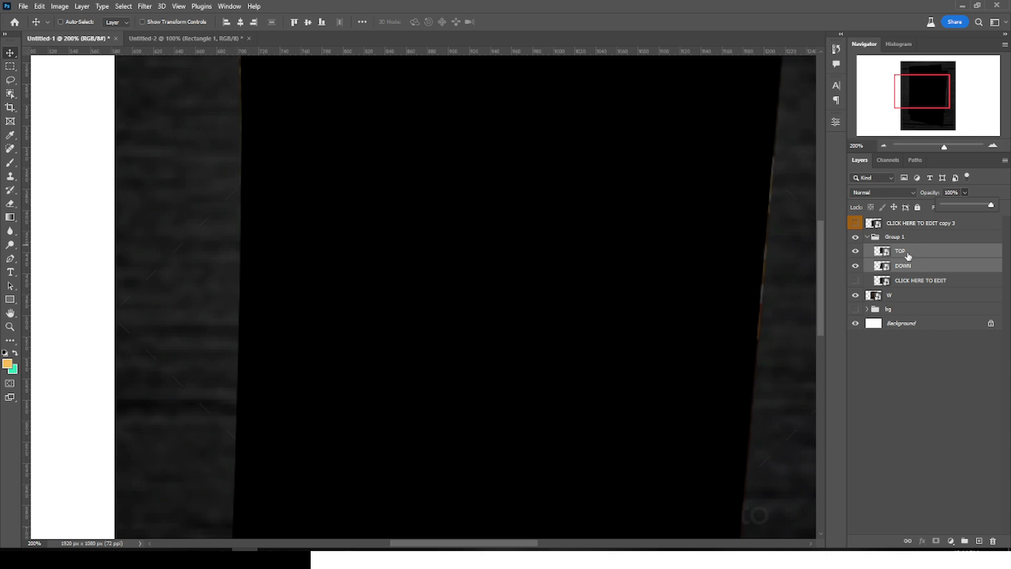
Collapse Group 1 and hide it to expose the reference flyers underneath
{"action": "left_click", "coordinate": [872, 238]}
{"action": "left_click", "coordinate": [868, 237]}
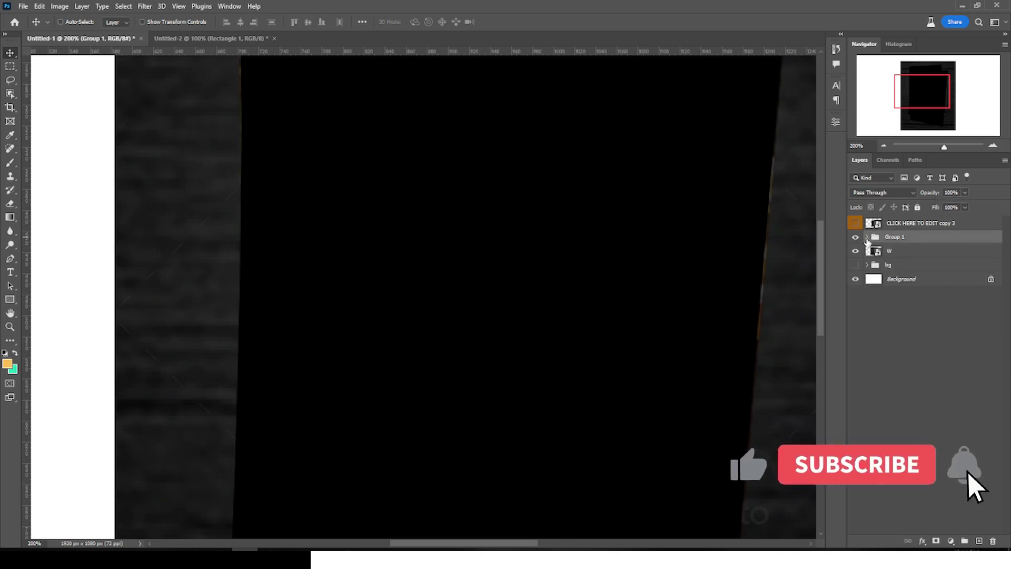
{"action": "left_click", "coordinate": [856, 238]}
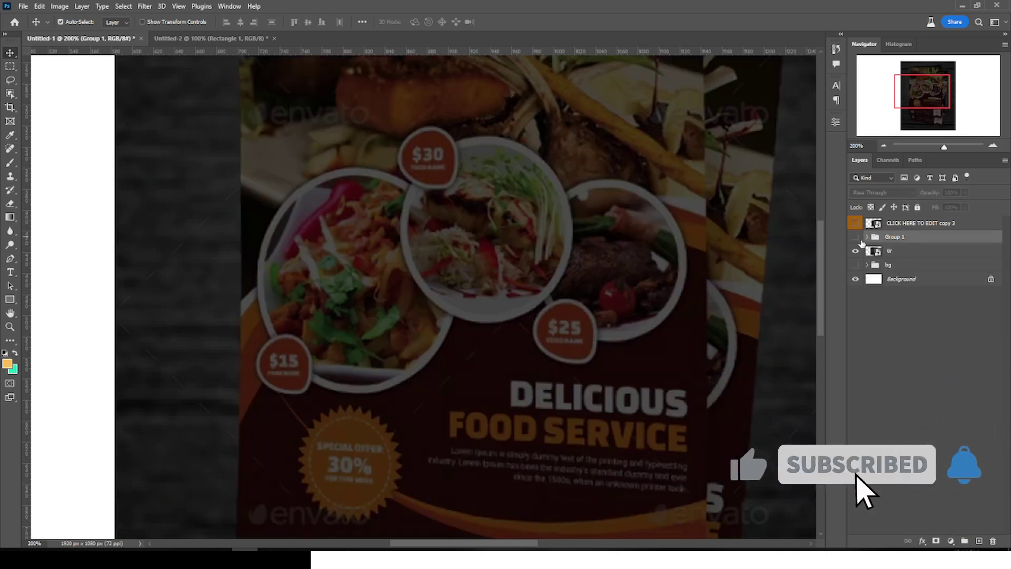
{"action": "key", "text": "ctrl+minus"}
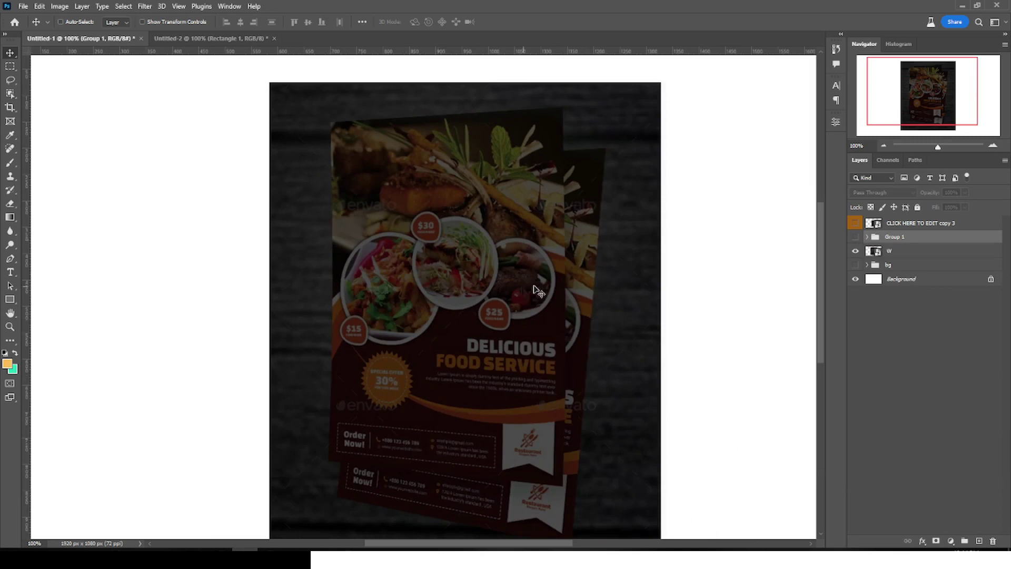
{"action": "left_click", "coordinate": [867, 238]}
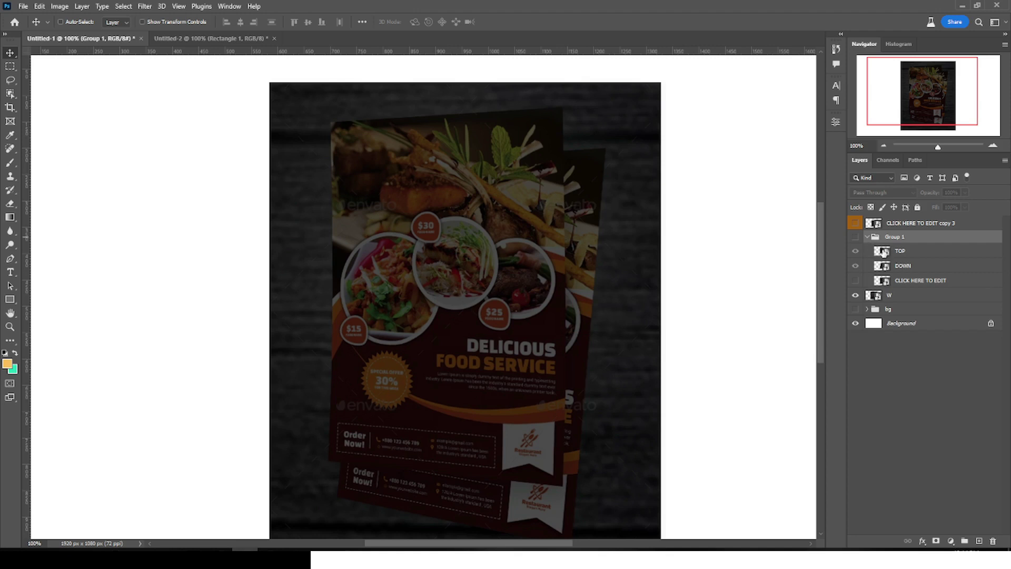
{"action": "left_click", "coordinate": [867, 238]}
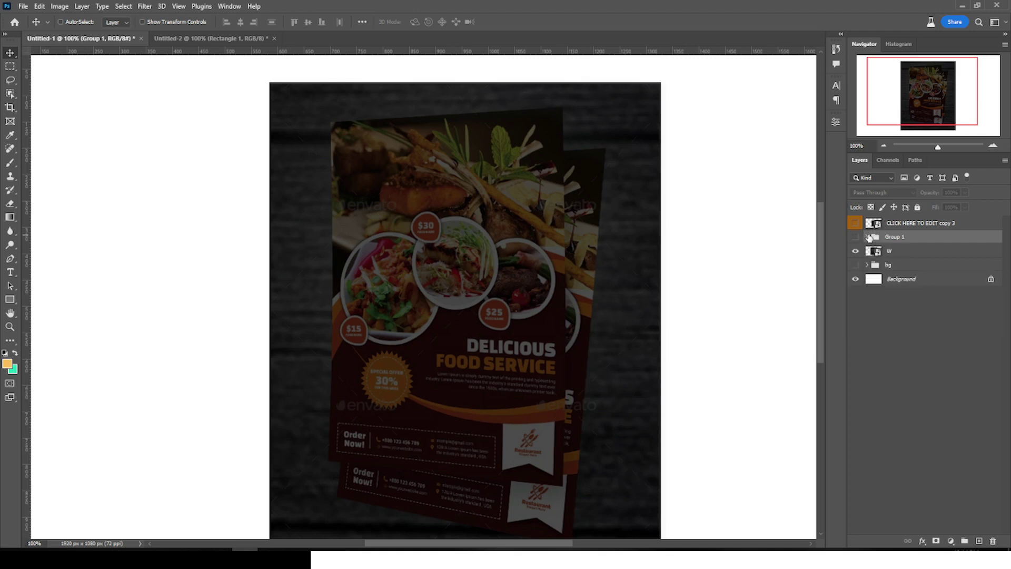
Open the CLICK HERE TO EDIT copy 3 smart object, place the Free-Pizza-Delivery-Vintage-Style-with-Scooter-Image-poster-724x1024 image in it and save its contents
{"action": "double_click", "coordinate": [871, 224]}
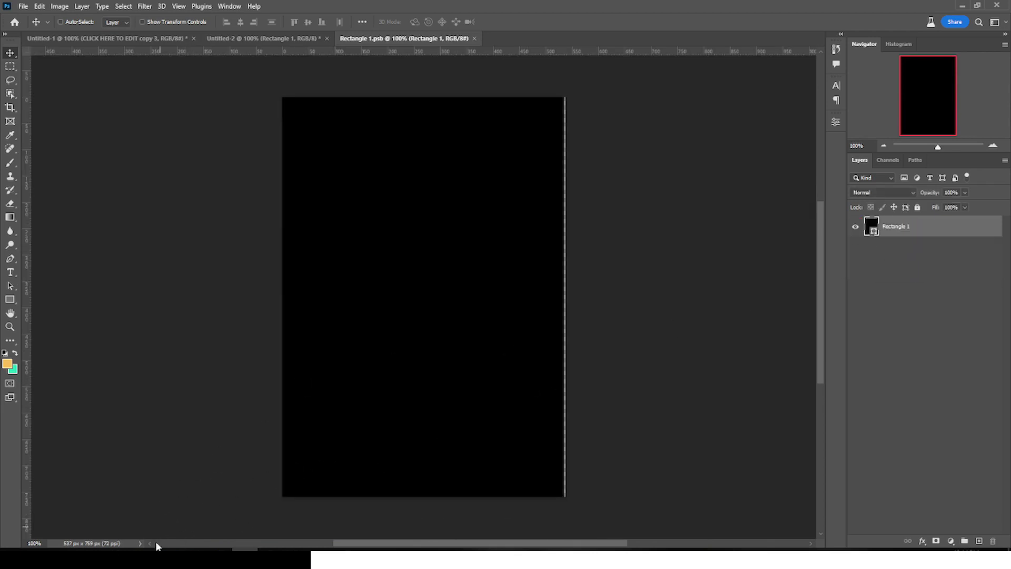
{"action": "left_click", "coordinate": [141, 550]}
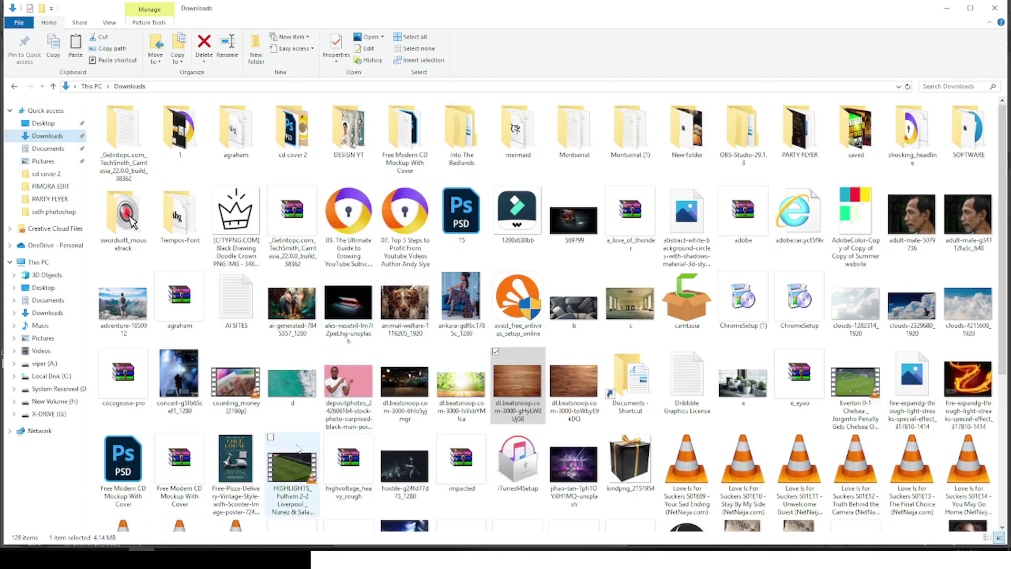
{"action": "left_click_drag", "start_coordinate": [243, 466], "coordinate": [401, 332]}
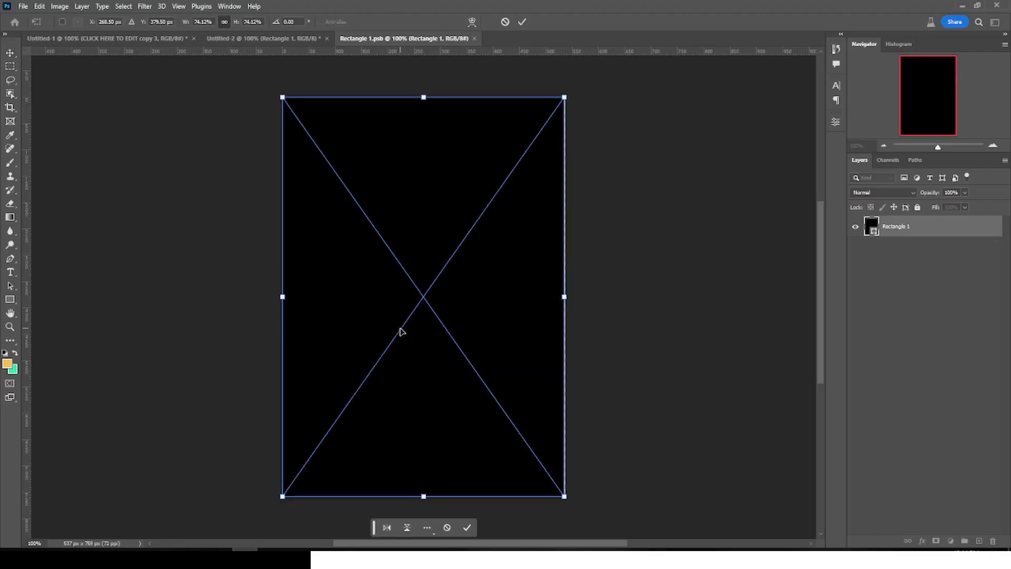
{"action": "key", "text": "Return"}
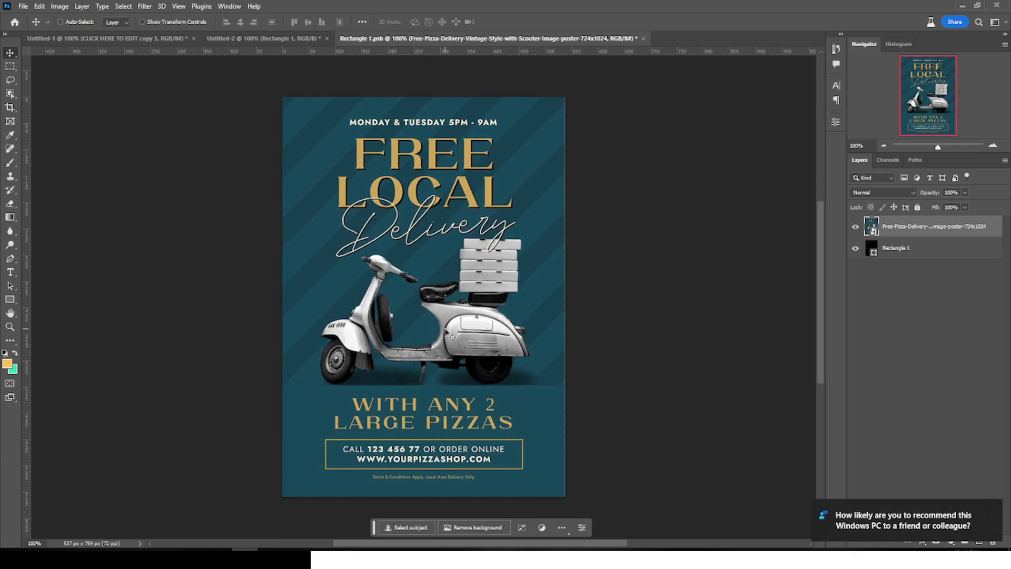
{"action": "key", "text": "ctrl+s"}
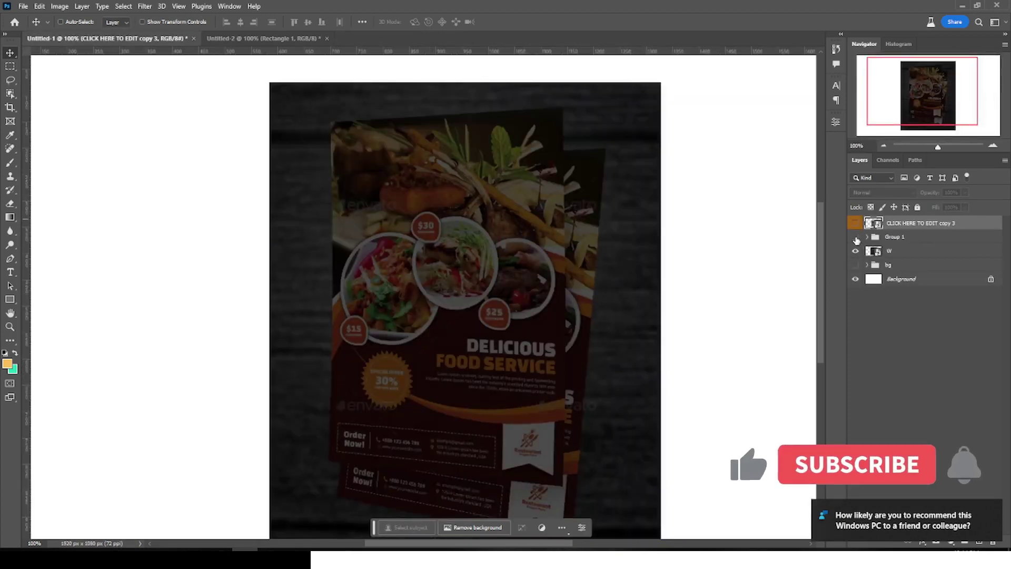
Show Group 1 again and inspect the pizza poster artwork on both flyers
{"action": "left_click", "coordinate": [857, 238]}
{"action": "scroll", "coordinate": [741, 271], "scroll_direction": "down", "scroll_amount": 3}
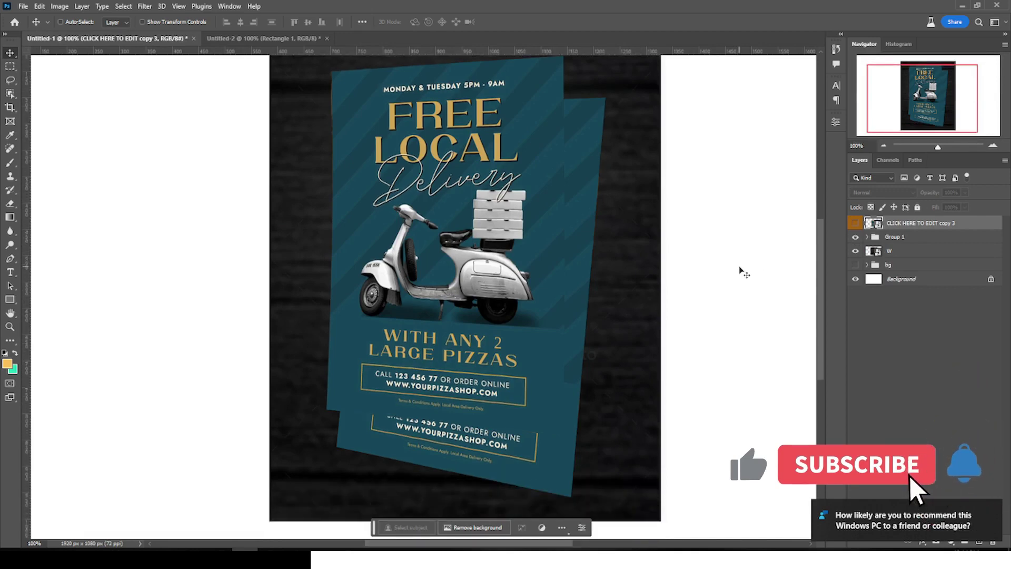
{"action": "key", "text": "ctrl+plus"}
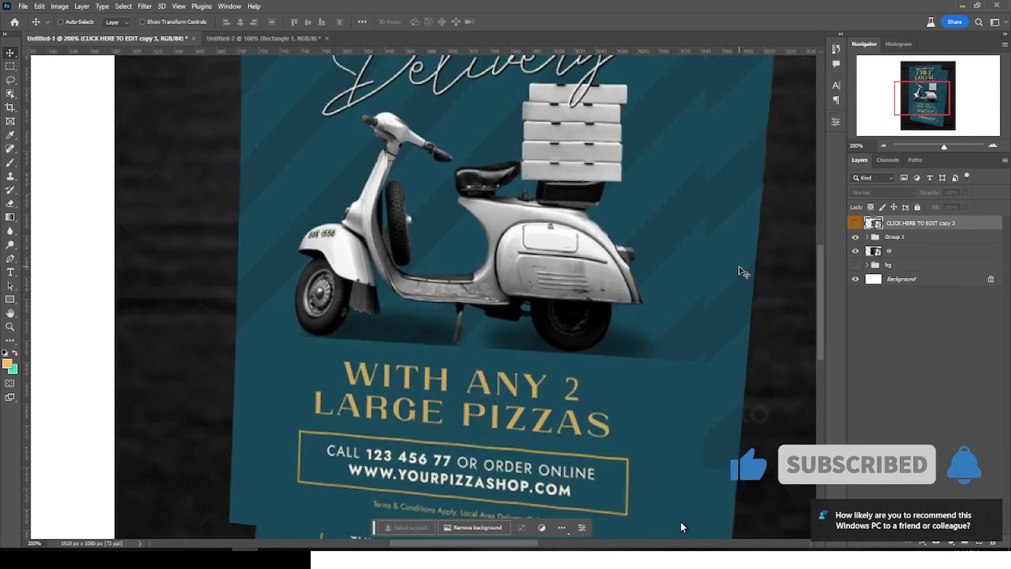
{"action": "key", "text": "ctrl+minus"}
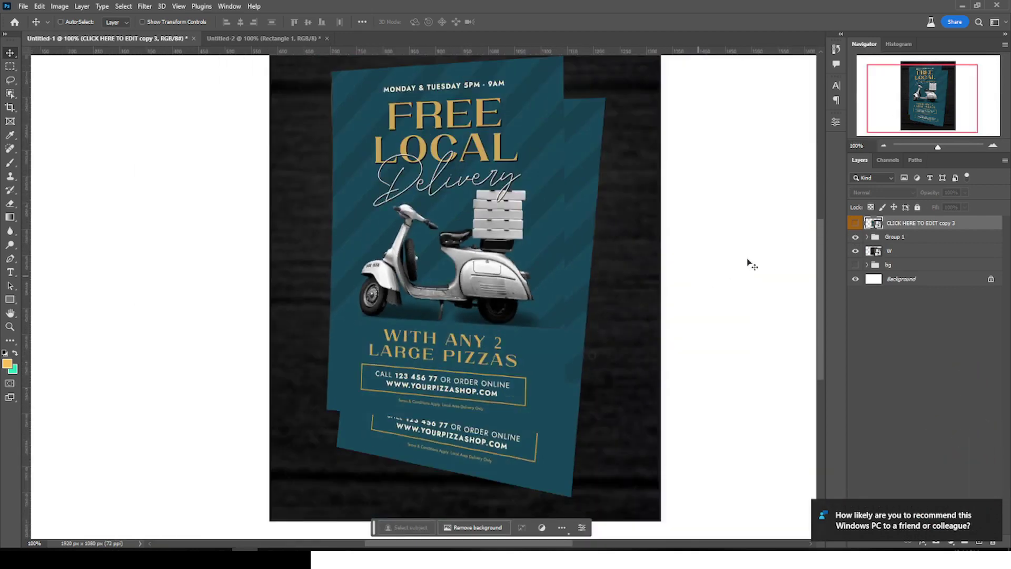
Duplicate the TOP layer in Group 1 and rename the original beneath the copy SHADOW
{"action": "left_click", "coordinate": [867, 237]}
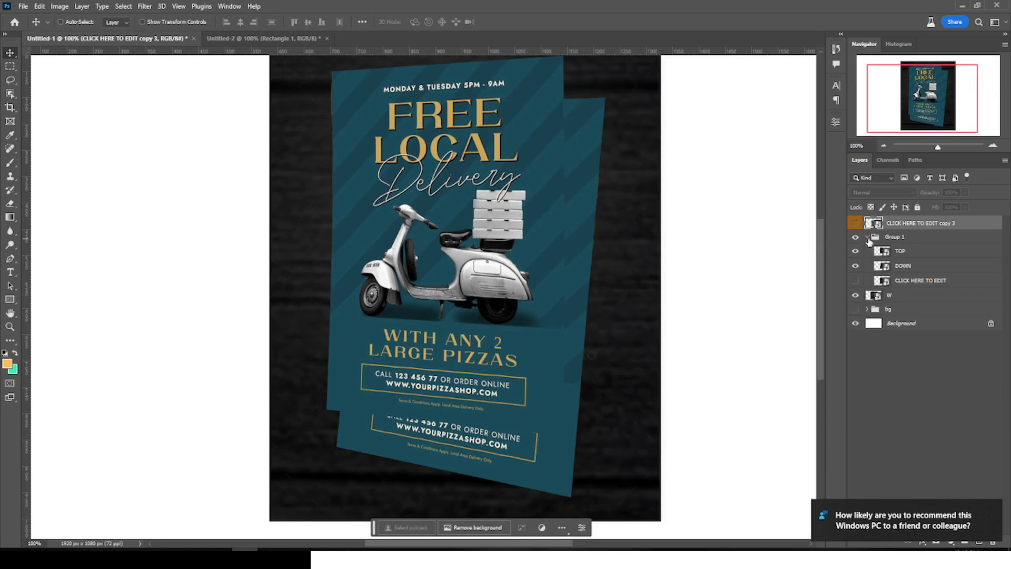
{"action": "left_click", "coordinate": [906, 253]}
{"action": "key", "text": "ctrl+j"}
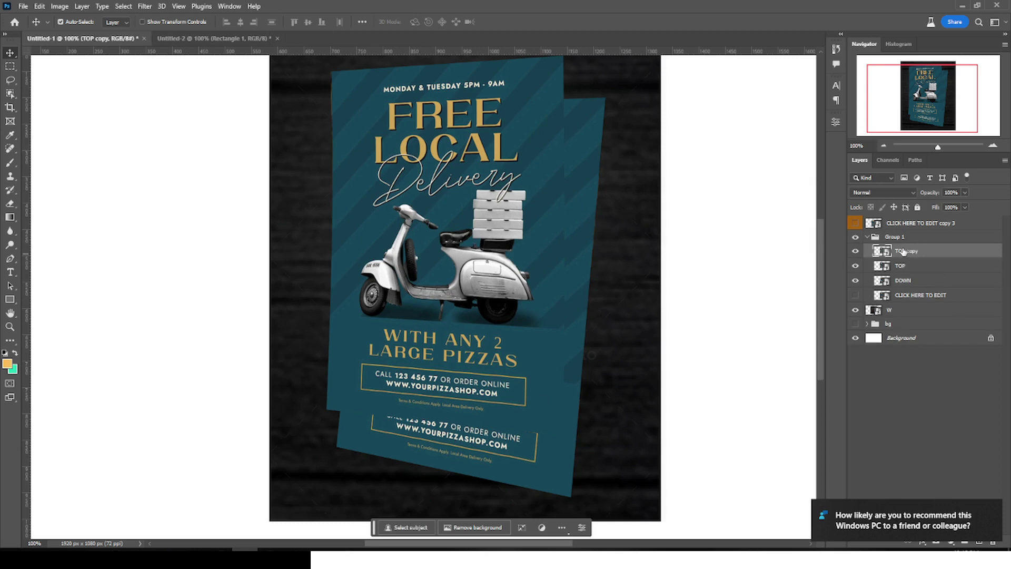
{"action": "double_click", "coordinate": [905, 266]}
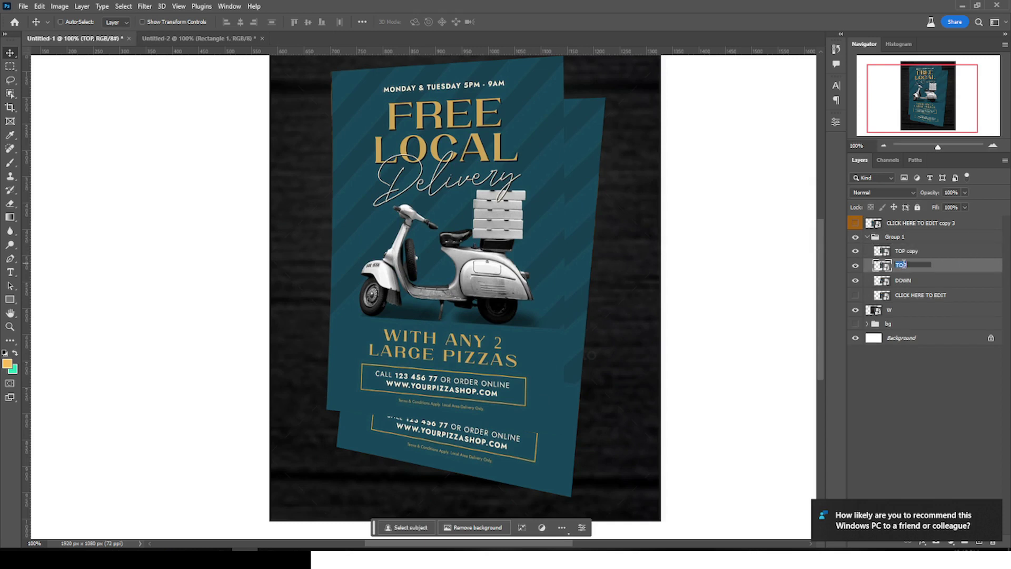
{"action": "type", "text": "SHADOW"}
{"action": "key", "text": "Return"}
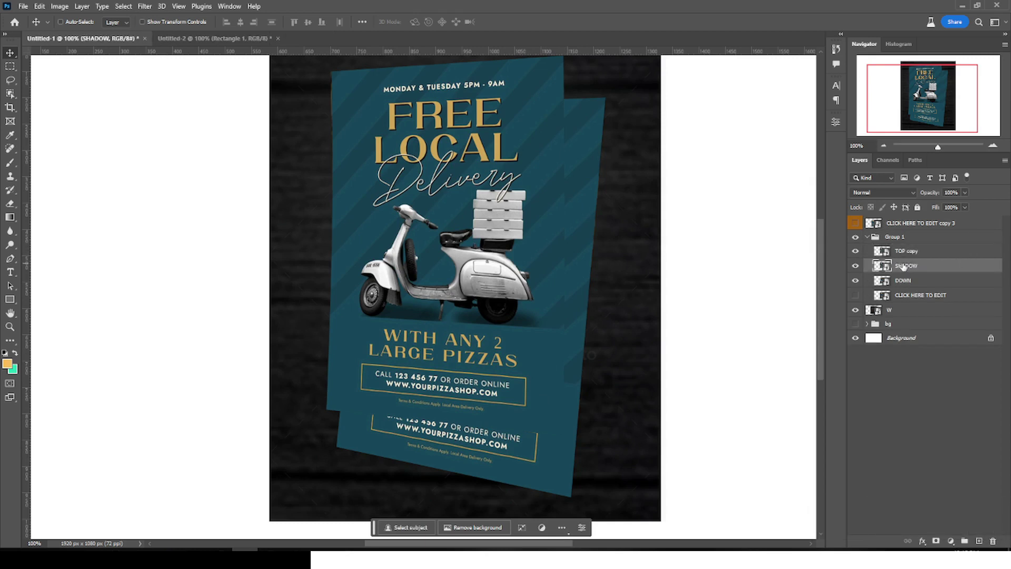
Add a black Color Overlay in Normal mode at 100% opacity to the SHADOW layer
{"action": "double_click", "coordinate": [946, 267]}
{"action": "left_click", "coordinate": [637, 198]}
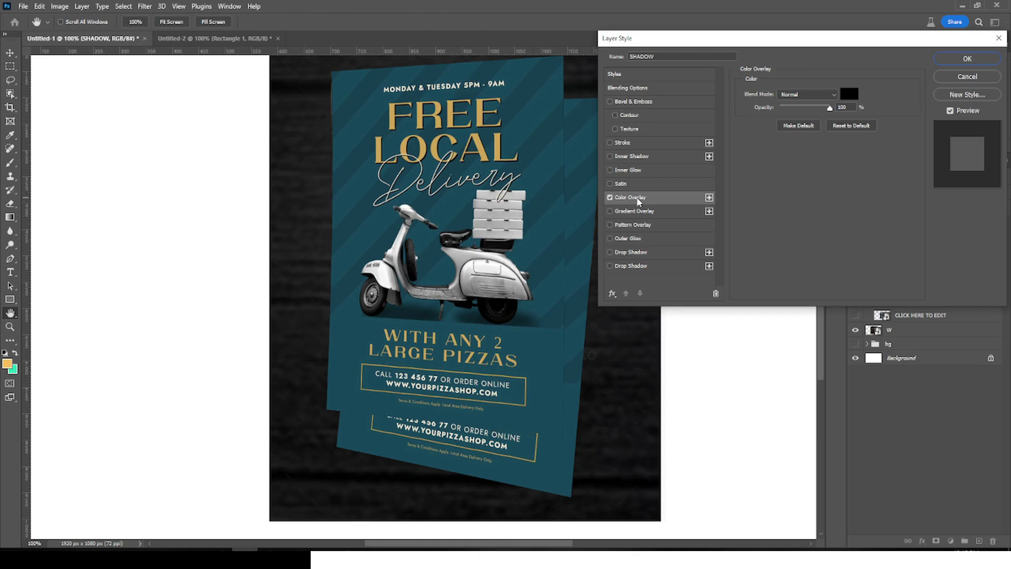
{"action": "left_click", "coordinate": [960, 62]}
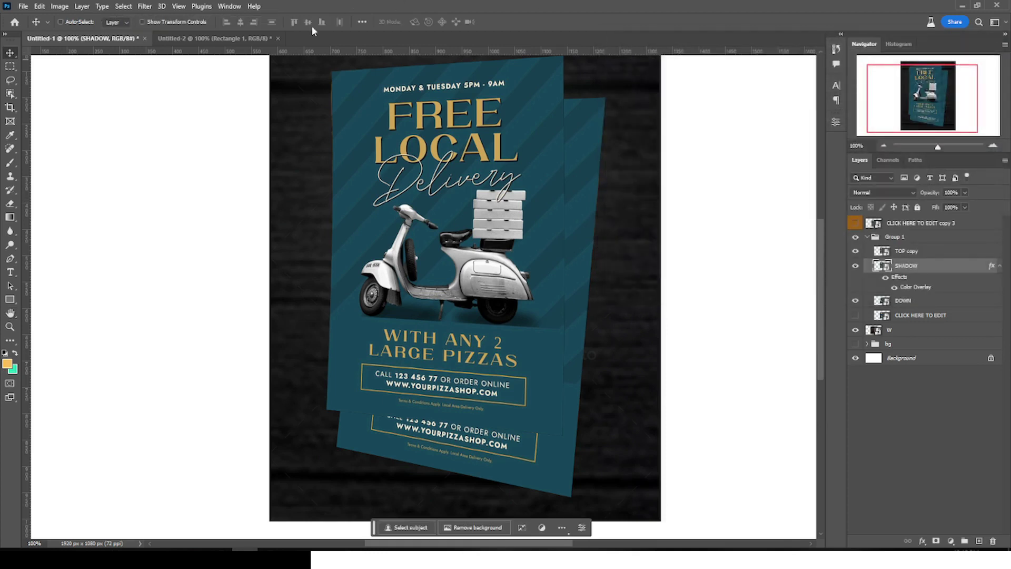
Apply a Gaussian Blur with a radius of 8.4 pixels to the SHADOW layer
{"action": "left_click", "coordinate": [128, 11]}
{"action": "mouse_move", "coordinate": [144, 6]}
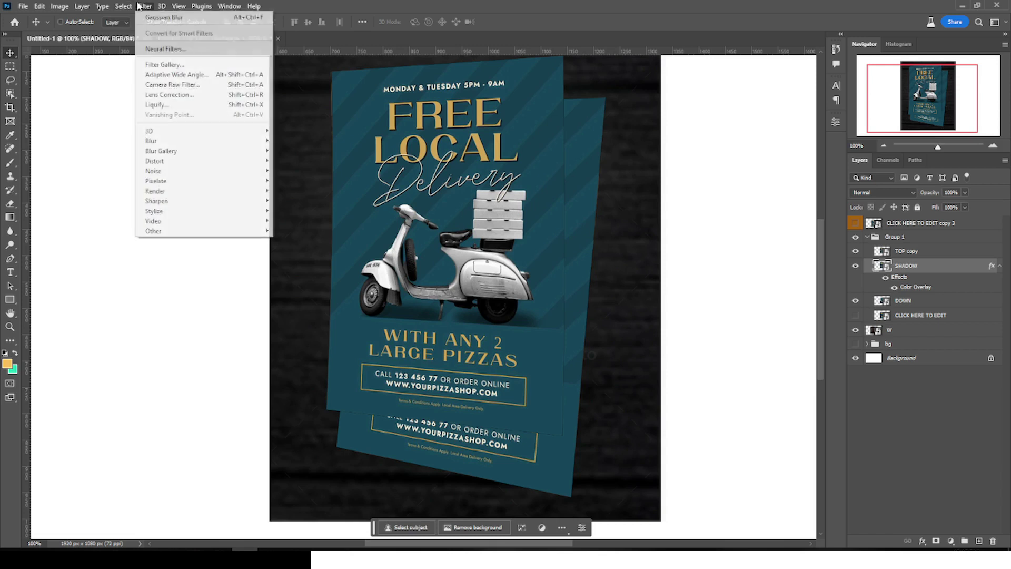
{"action": "mouse_move", "coordinate": [161, 142]}
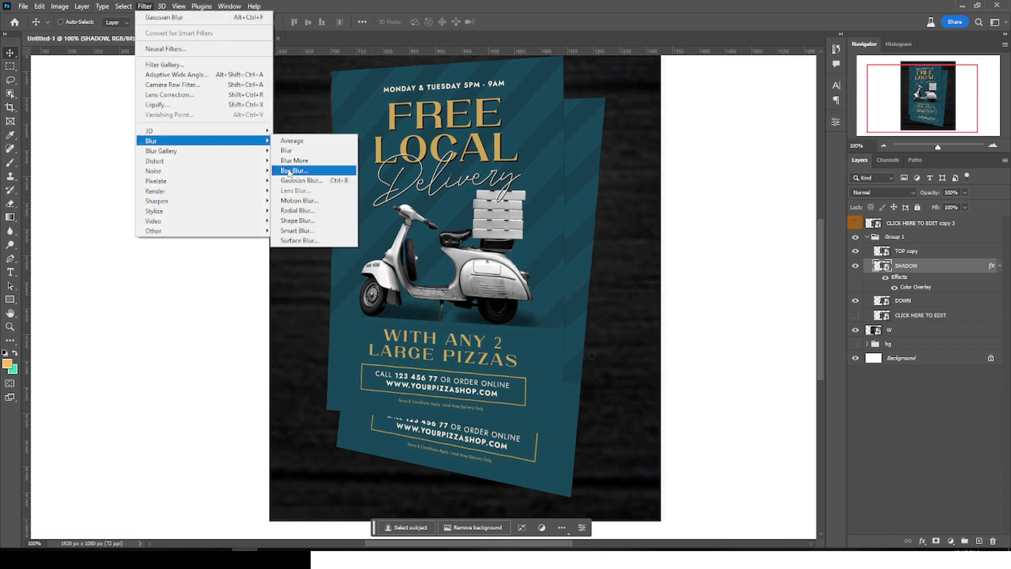
{"action": "left_click", "coordinate": [293, 182]}
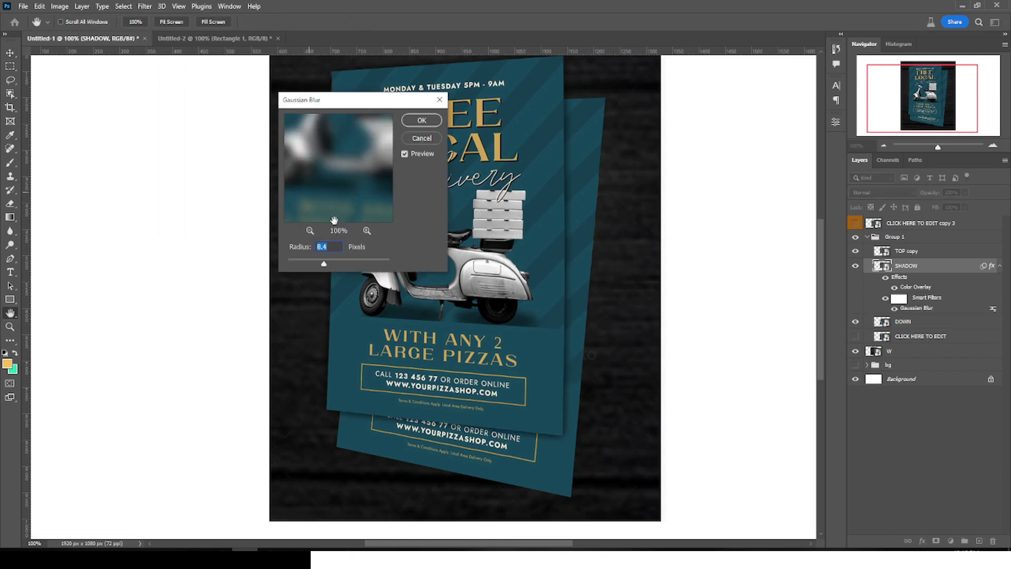
{"action": "left_click", "coordinate": [422, 120]}
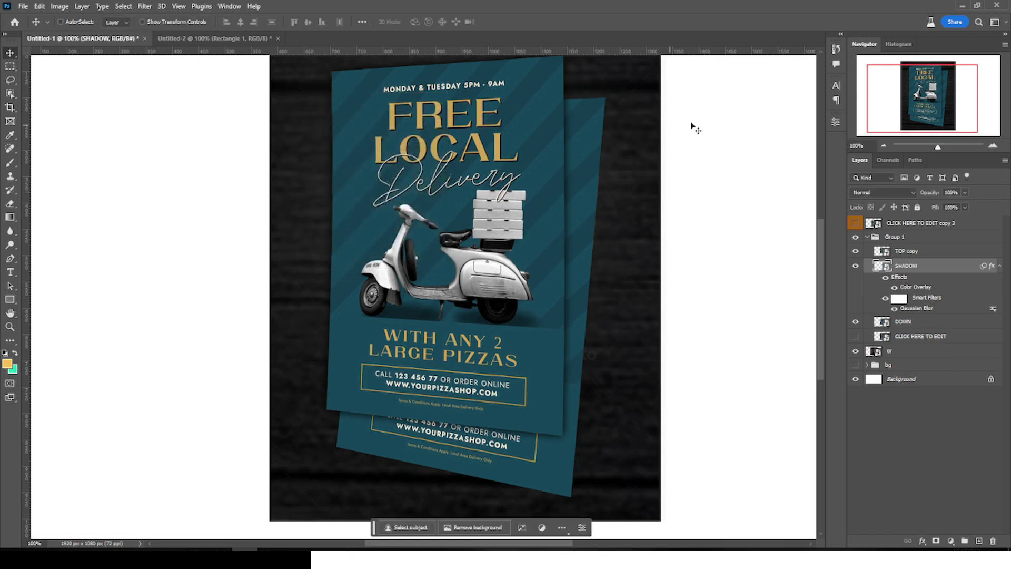
Distort the SHADOW layer by pulling its upper-right and lower-left corners slightly outward and its lower-right corner slightly inward
{"action": "key", "text": "ctrl+t"}
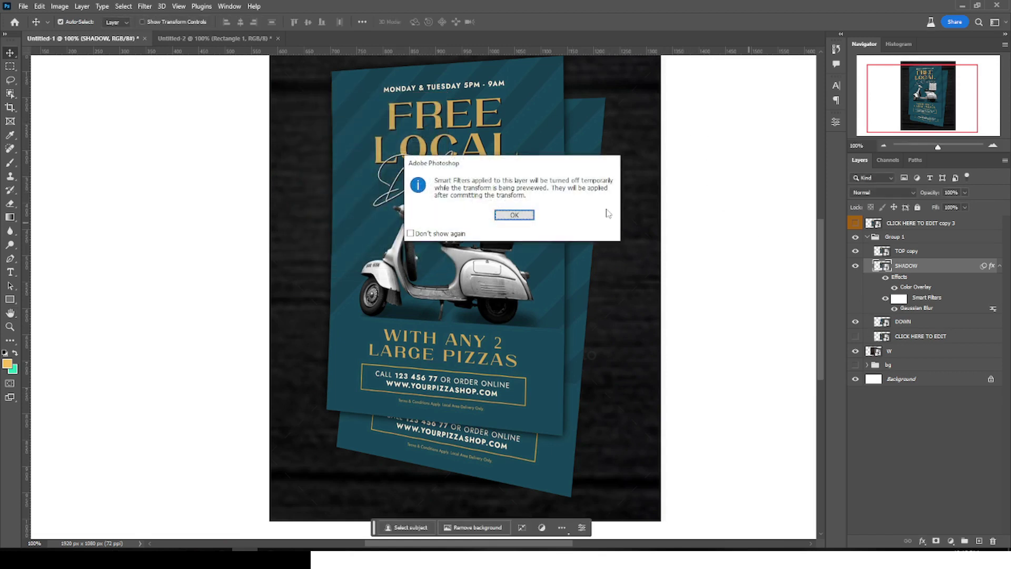
{"action": "left_click", "coordinate": [514, 216]}
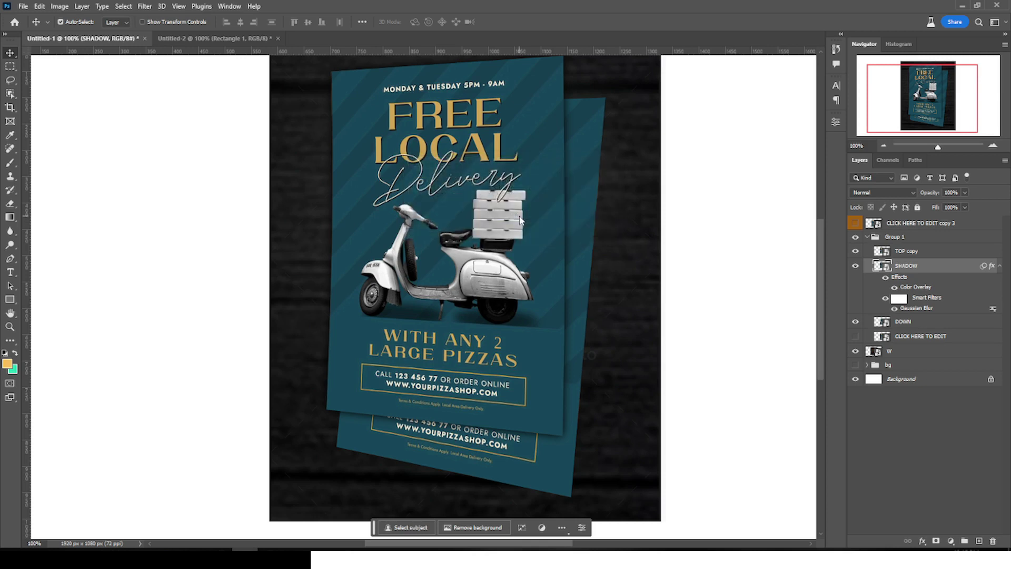
{"action": "right_click", "coordinate": [453, 143]}
{"action": "left_click", "coordinate": [478, 211]}
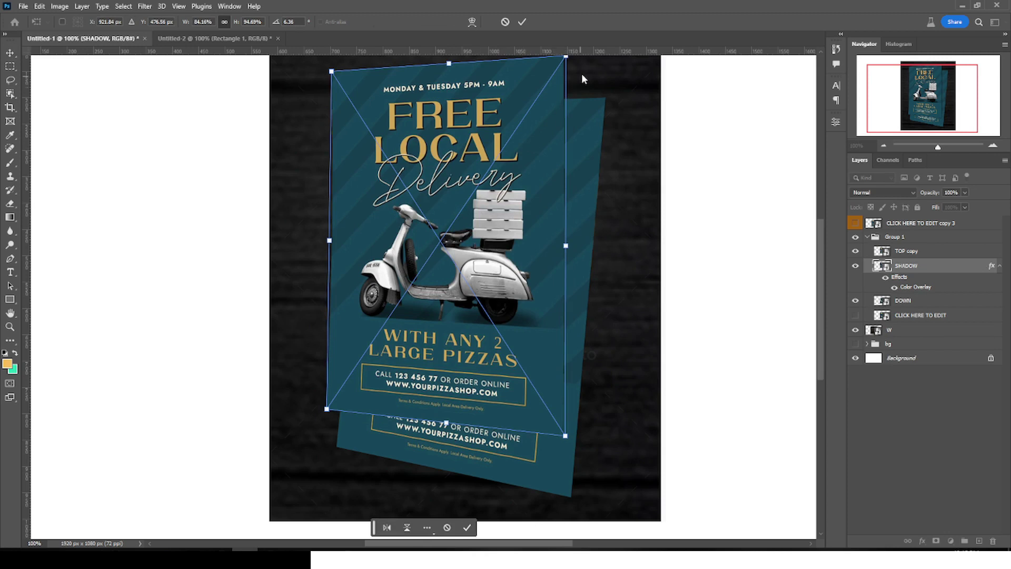
{"action": "scroll", "coordinate": [590, 93], "scroll_direction": "up", "scroll_amount": 2}
{"action": "left_click_drag", "start_coordinate": [567, 84], "coordinate": [580, 79]}
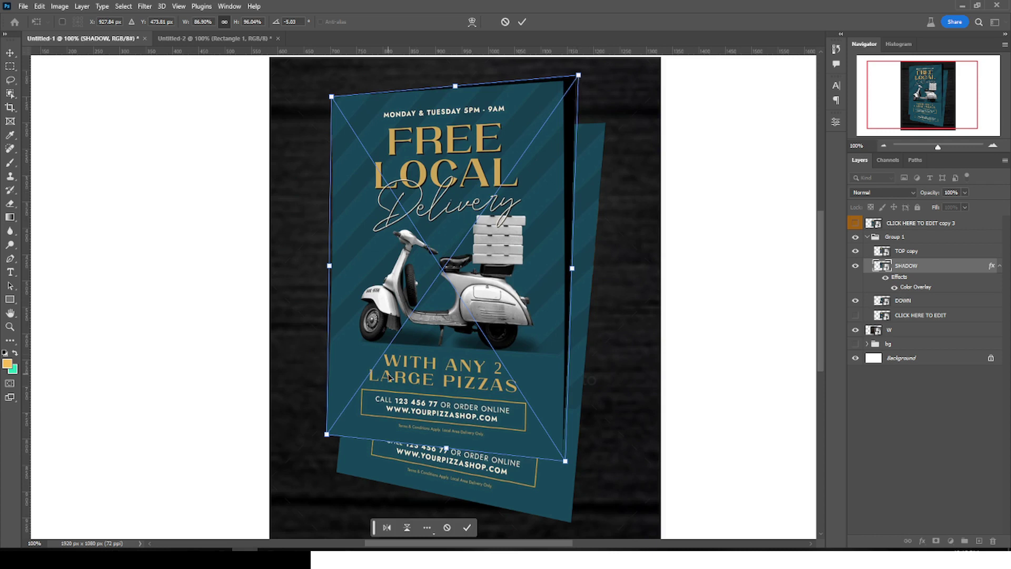
{"action": "left_click_drag", "start_coordinate": [326, 435], "coordinate": [322, 442]}
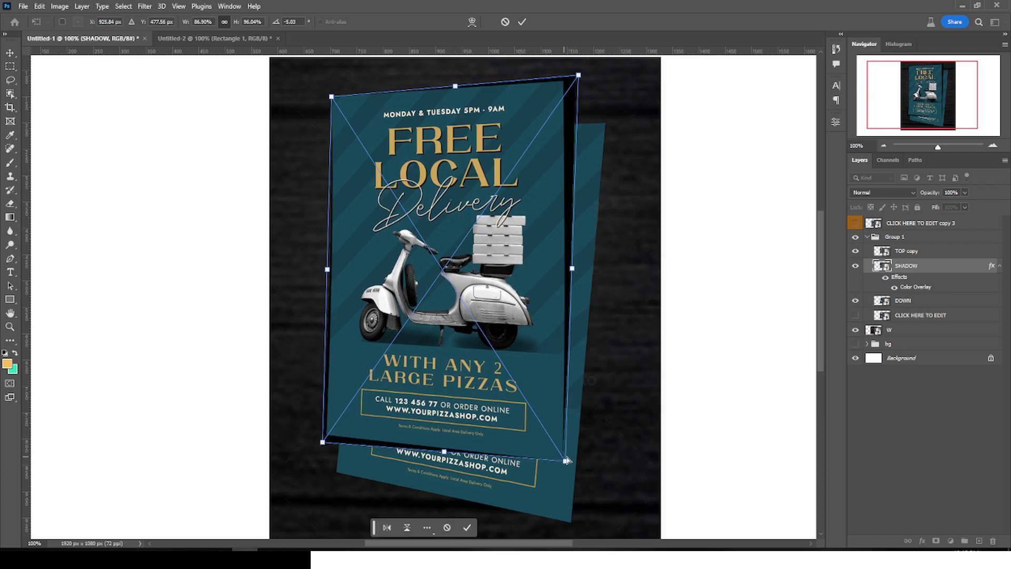
{"action": "left_click_drag", "start_coordinate": [567, 463], "coordinate": [556, 455]}
{"action": "key", "text": "Return"}
{"action": "key", "text": "ctrl+f"}
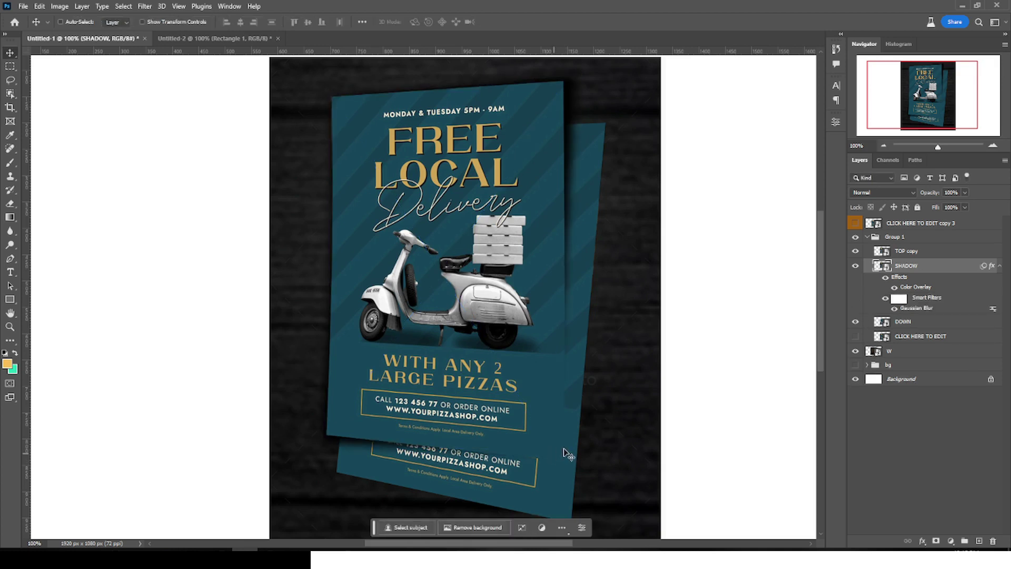
{"action": "key", "text": "ctrl+t"}
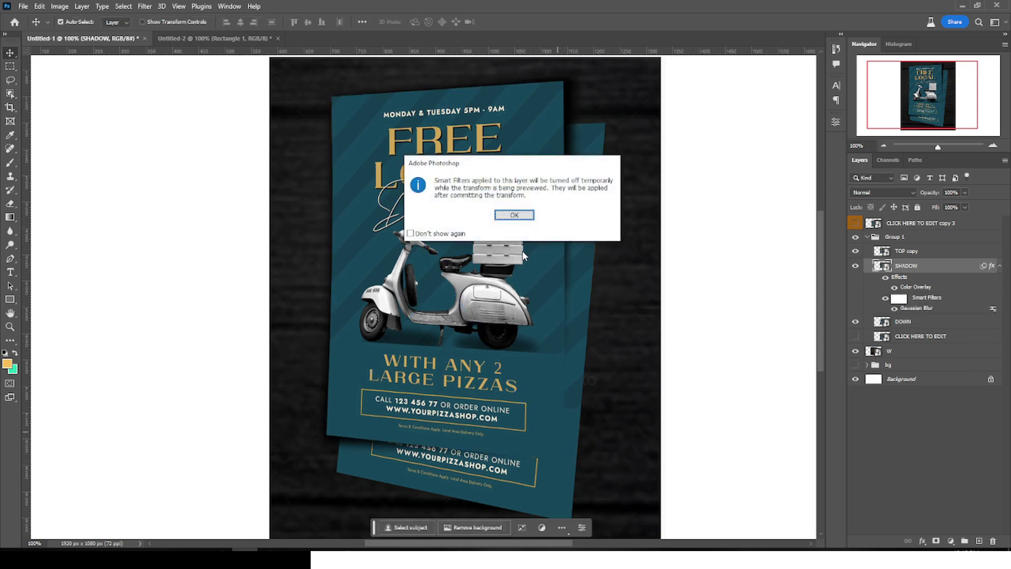
{"action": "left_click", "coordinate": [509, 216]}
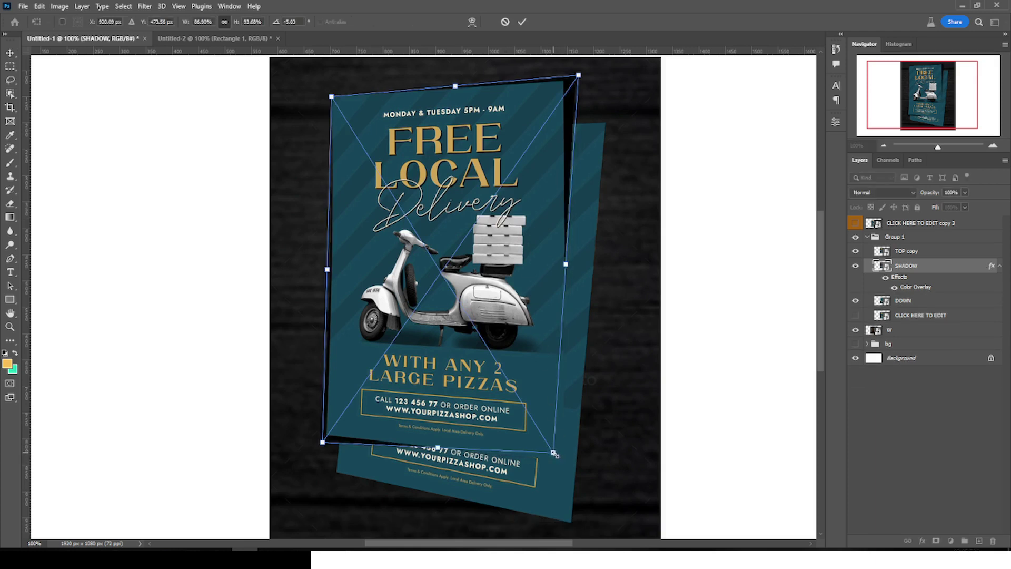
{"action": "key", "text": "Return"}
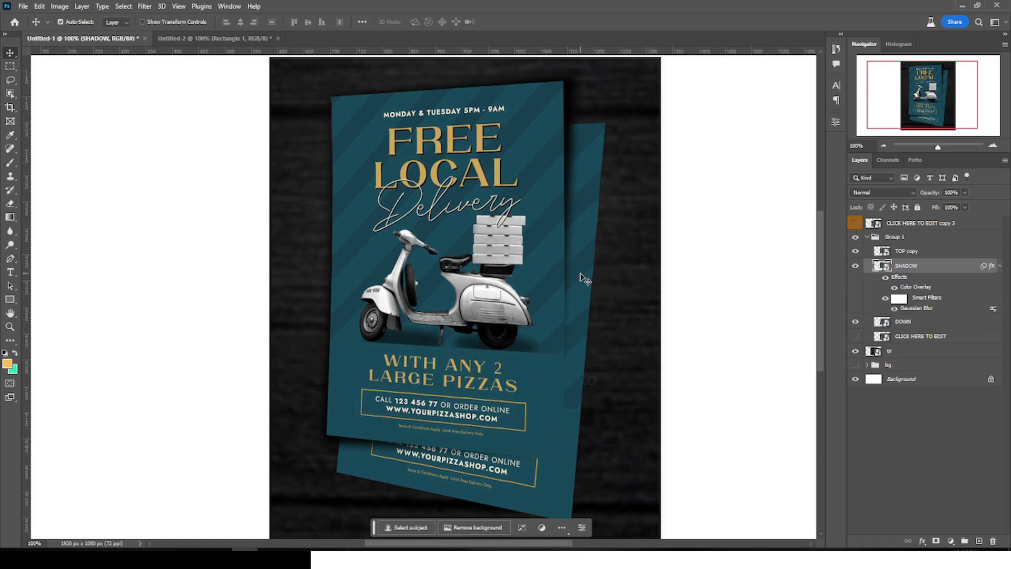
Distort the SHADOW layer by pulling its lower-right corner slightly down and outward beyond the front flyer
{"action": "key", "text": "ctrl+t"}
{"action": "key", "text": "Return"}
{"action": "right_click", "coordinate": [460, 274]}
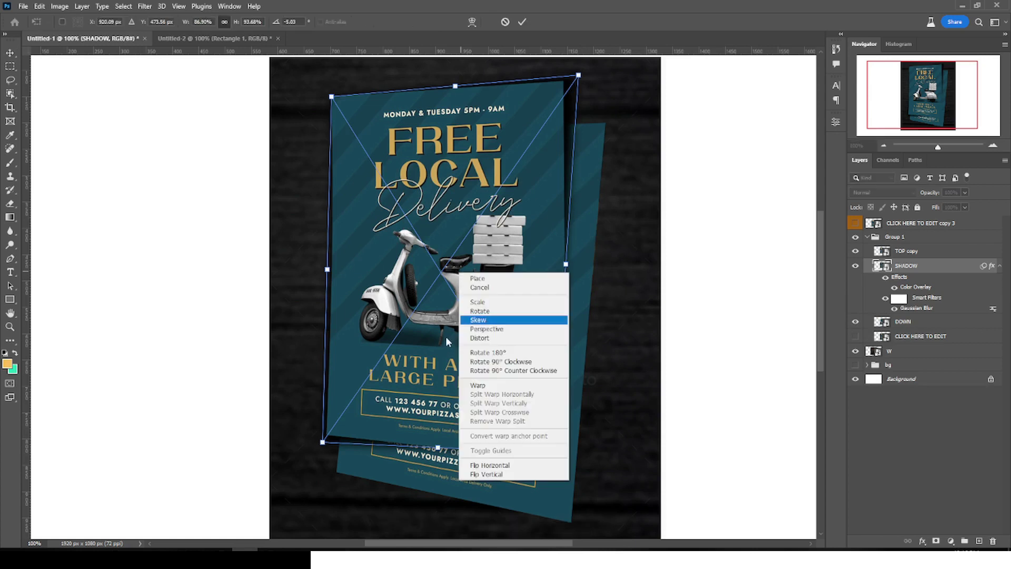
{"action": "left_click", "coordinate": [477, 339]}
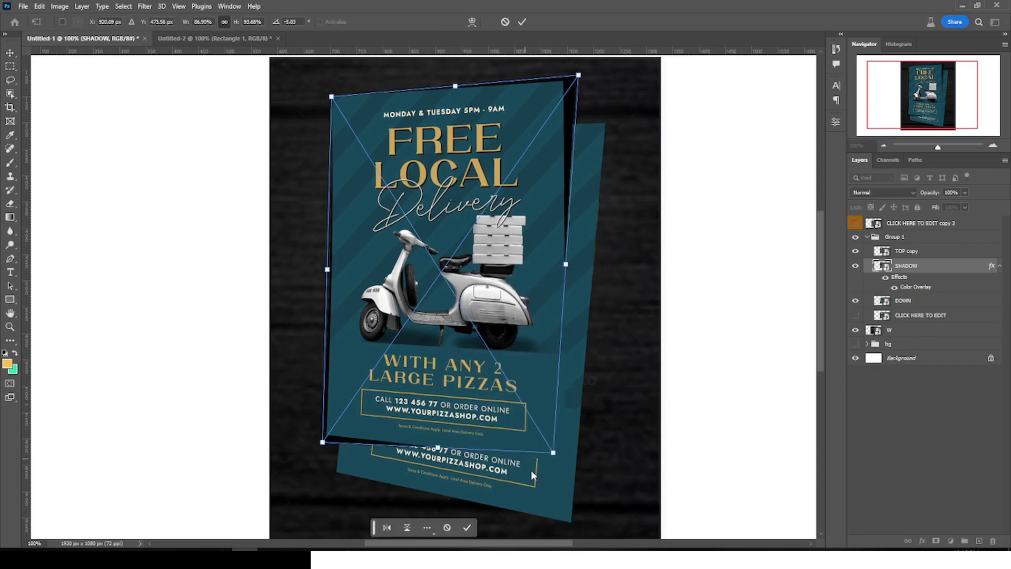
{"action": "left_click_drag", "start_coordinate": [553, 456], "coordinate": [564, 465]}
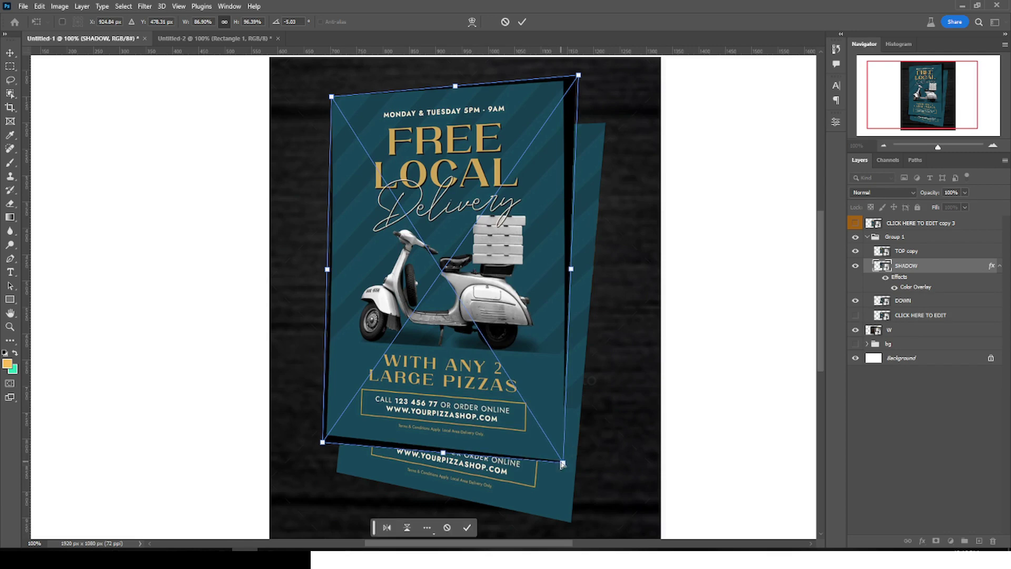
{"action": "key", "text": "ctrl+plus"}
{"action": "key", "text": "ctrl+plus"}
{"action": "scroll", "coordinate": [648, 443], "scroll_direction": "down", "scroll_amount": 5}
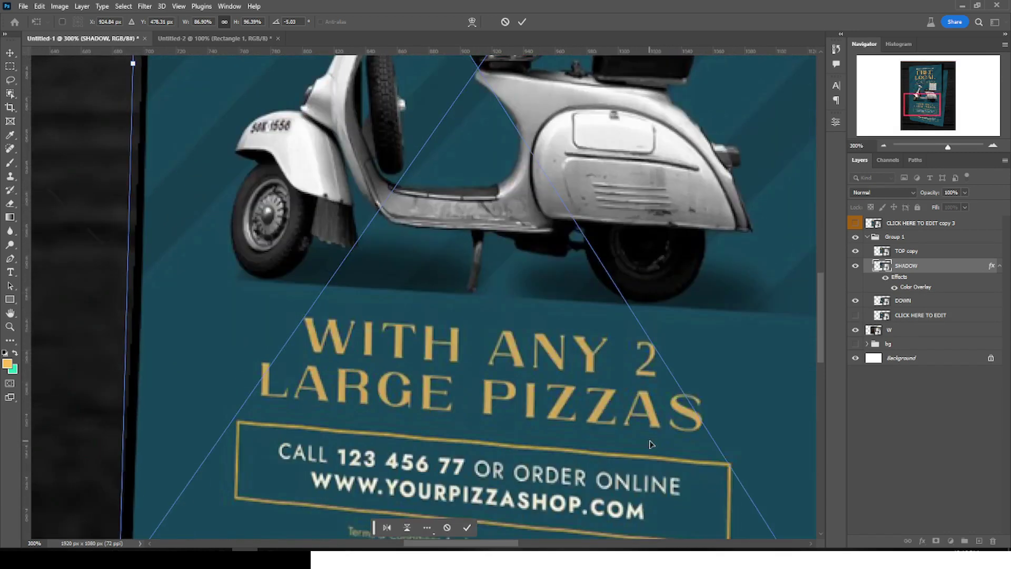
{"action": "scroll", "coordinate": [648, 442], "scroll_direction": "right", "scroll_amount": 4}
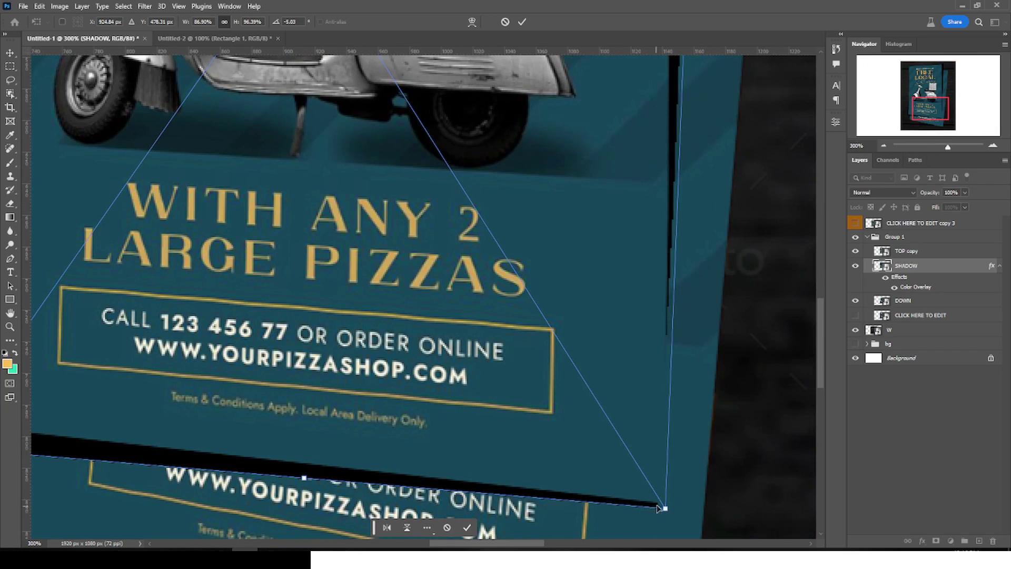
{"action": "left_click_drag", "start_coordinate": [666, 510], "coordinate": [673, 507]}
{"action": "key", "text": "Return"}
{"action": "key", "text": "ctrl+0"}
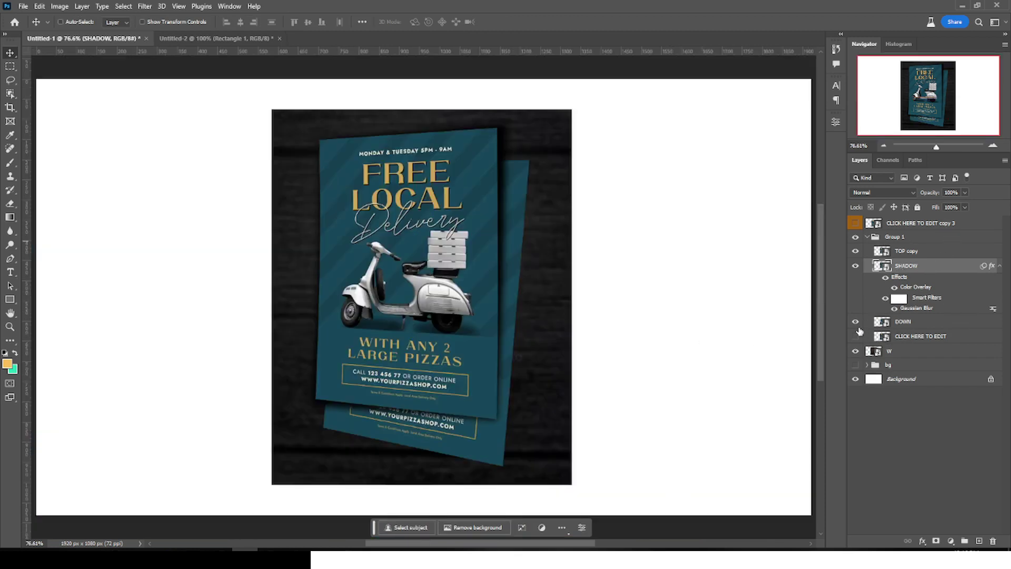
Hide the W background layer and add a white layer mask to the SHADOW layer
{"action": "left_click", "coordinate": [856, 352]}
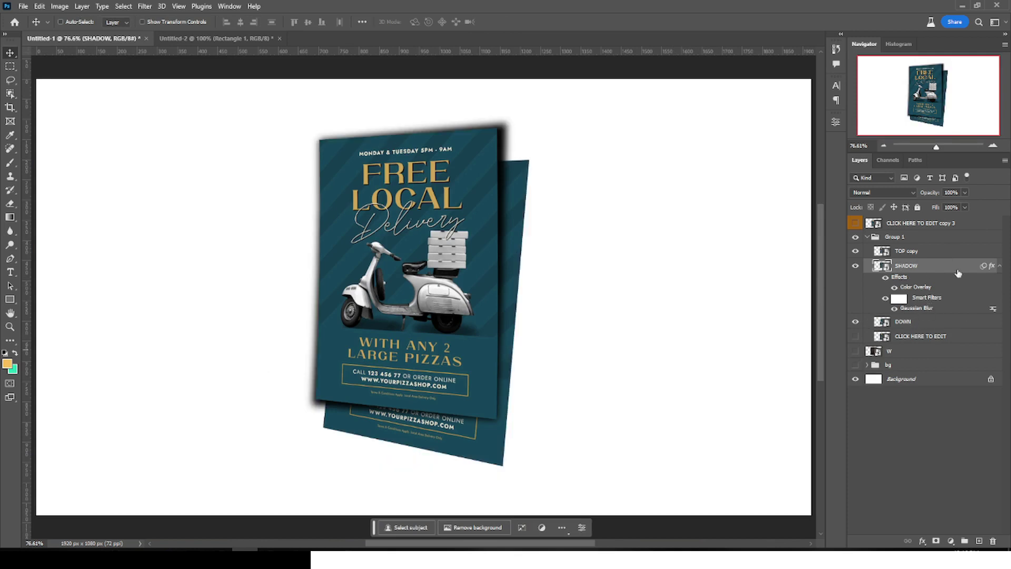
{"action": "left_click", "coordinate": [999, 267]}
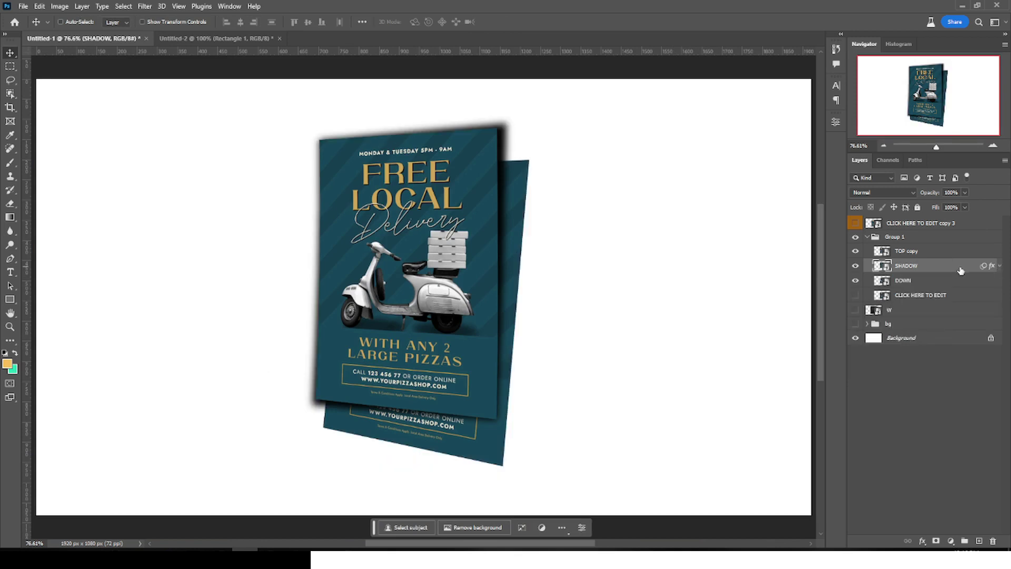
{"action": "left_click", "coordinate": [937, 541]}
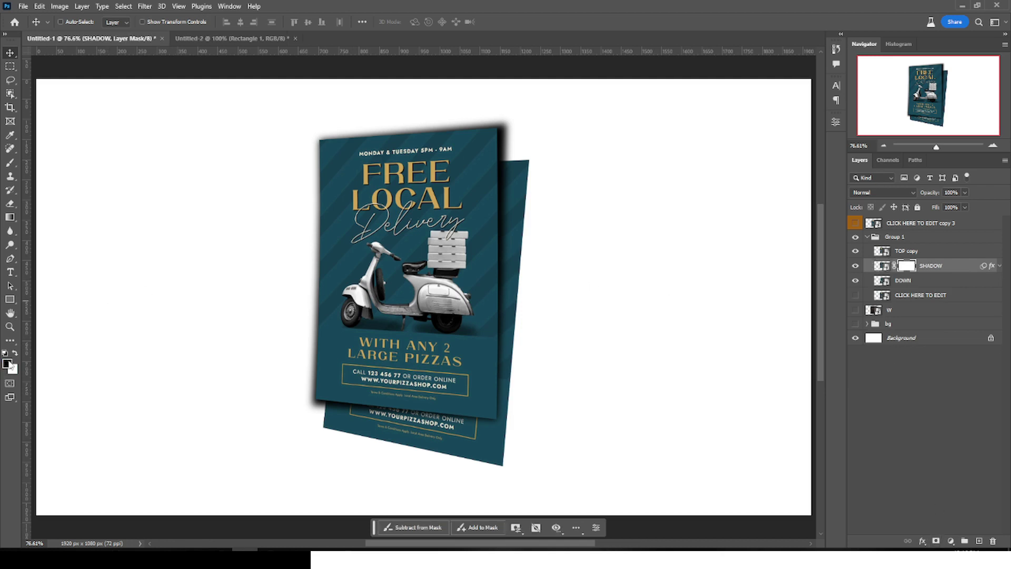
Mask out the shadow along the front flyer's left and upper edges with a 90 px Soft Round black brush and set SHADOW opacity to 65%
{"action": "left_click", "coordinate": [10, 162]}
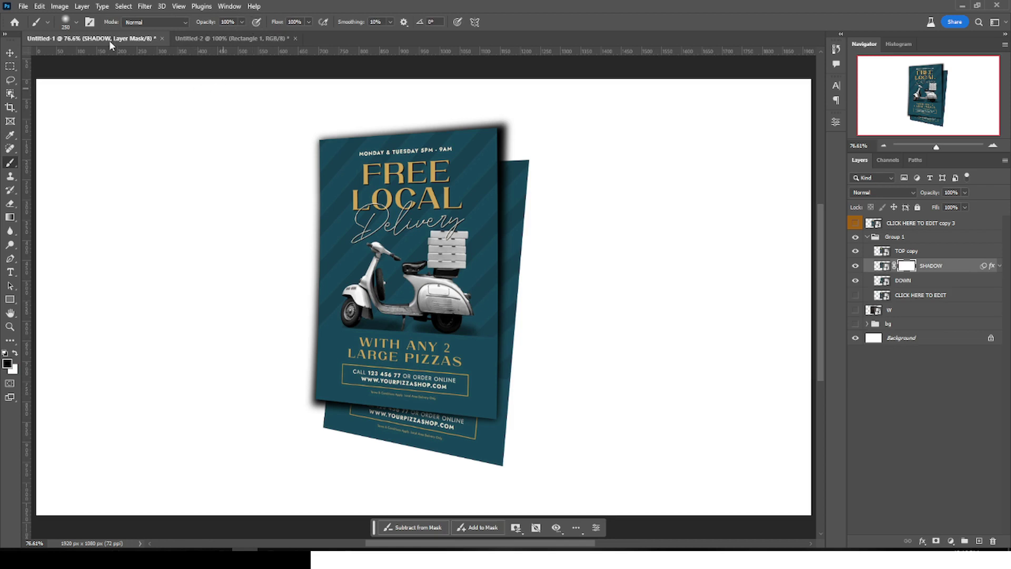
{"action": "left_click", "coordinate": [77, 22]}
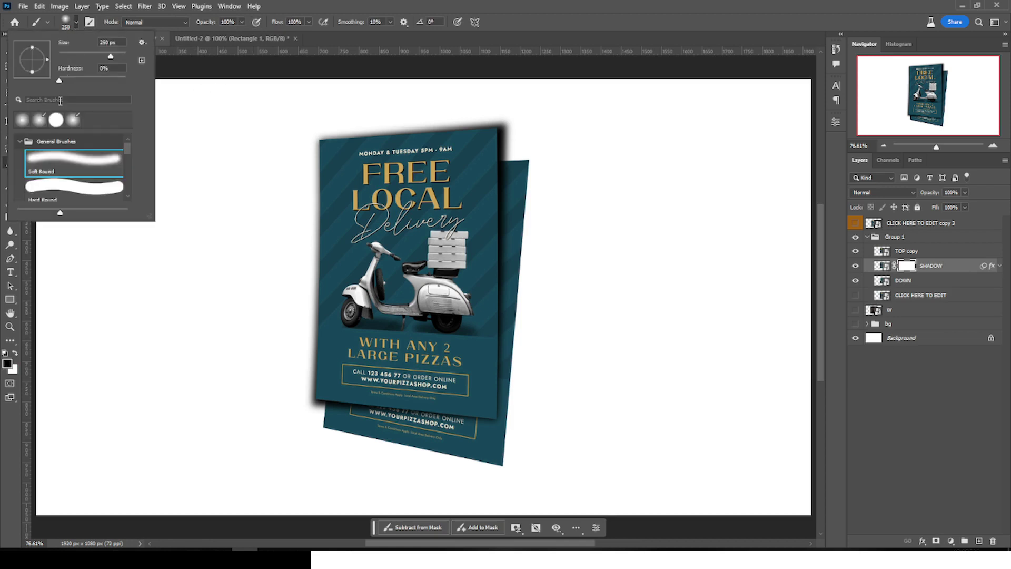
{"action": "left_click", "coordinate": [369, 4]}
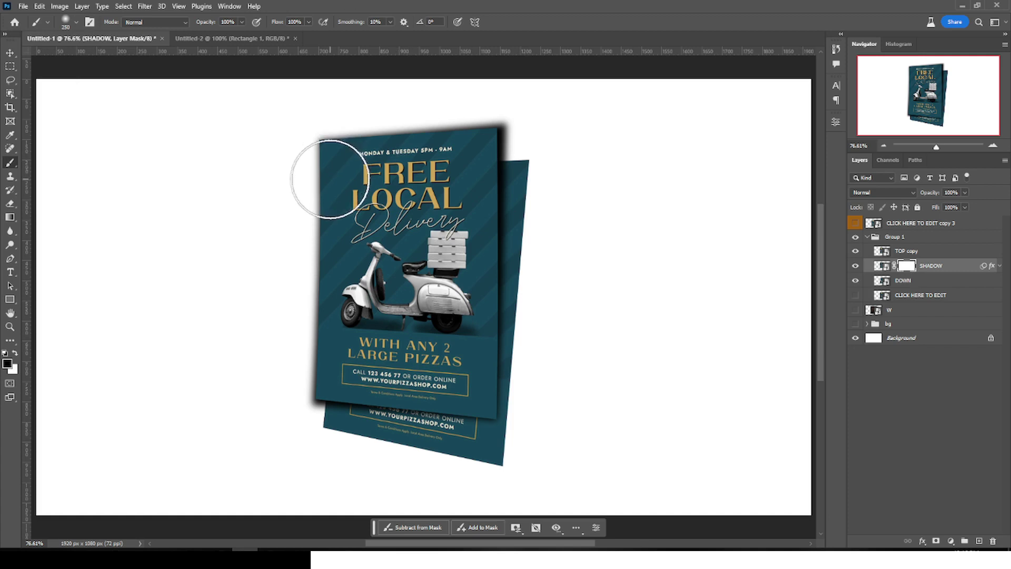
{"action": "key", "text": "bracketleft"}
{"action": "key", "text": "bracketleft"}
{"action": "key", "text": "bracketleft"}
{"action": "key", "text": "bracketleft"}
{"action": "key", "text": "bracketleft"}
{"action": "key", "text": "bracketleft"}
{"action": "left_click_drag", "start_coordinate": [319, 139], "coordinate": [300, 425]}
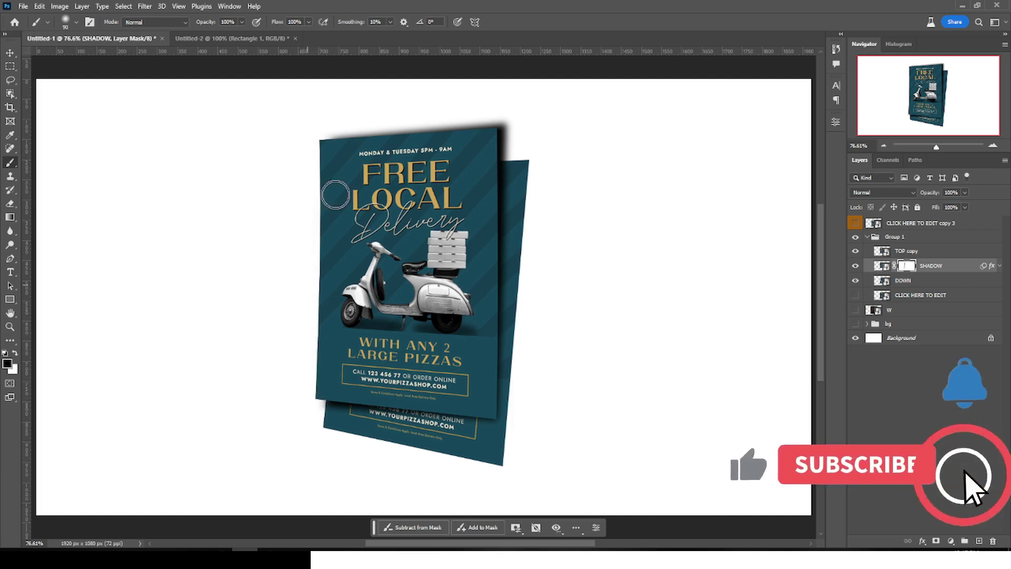
{"action": "mouse_move", "coordinate": [493, 112]}
{"action": "left_mouse_down"}
{"action": "mouse_move", "coordinate": [441, 118]}
{"action": "mouse_move", "coordinate": [505, 125]}
{"action": "mouse_move", "coordinate": [291, 138]}
{"action": "mouse_move", "coordinate": [489, 126]}
{"action": "mouse_move", "coordinate": [451, 133]}
{"action": "mouse_move", "coordinate": [542, 152]}
{"action": "mouse_move", "coordinate": [372, 114]}
{"action": "mouse_move", "coordinate": [390, 127]}
{"action": "mouse_move", "coordinate": [330, 149]}
{"action": "left_mouse_up"}
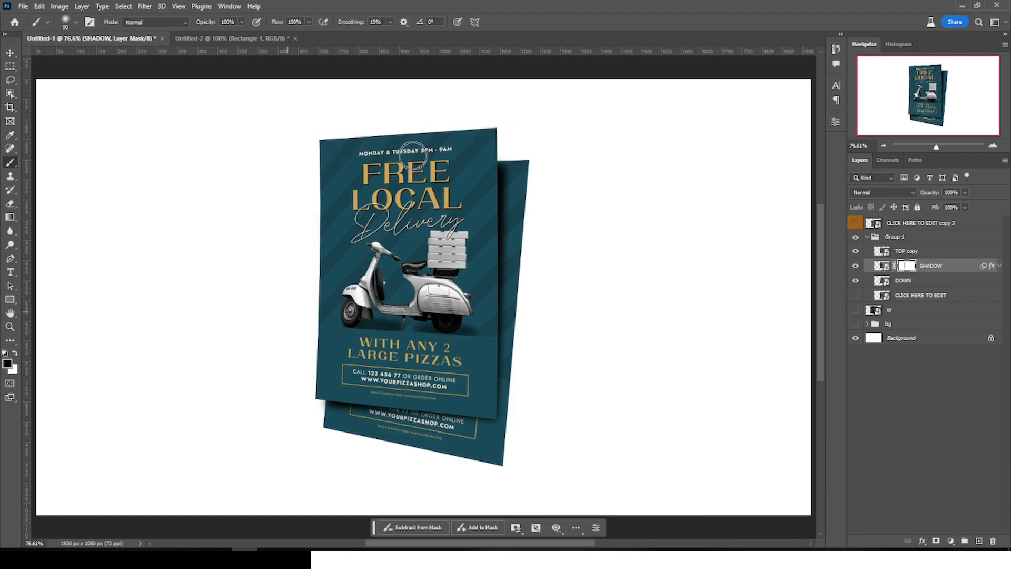
{"action": "left_click", "coordinate": [966, 191]}
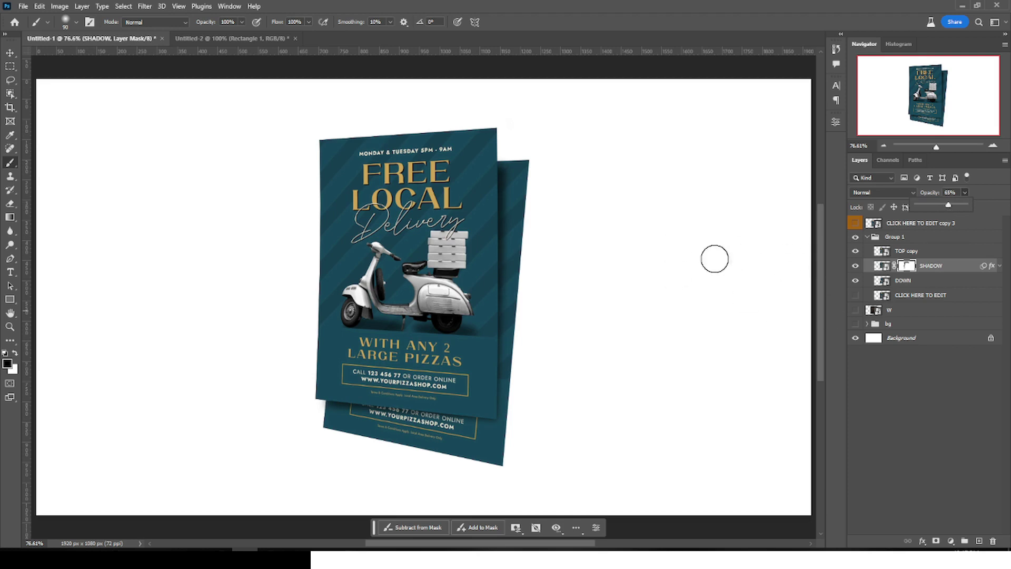
Clip a duplicate of the TOP copy layer to the original and set the duplicate's blend mode to Screen
{"action": "left_click", "coordinate": [907, 252]}
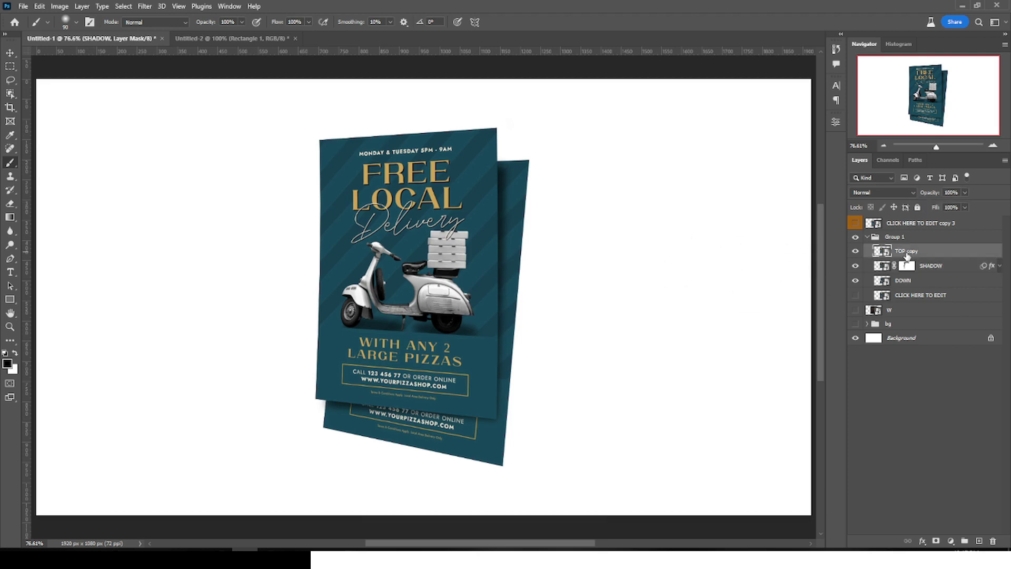
{"action": "key", "text": "ctrl+j"}
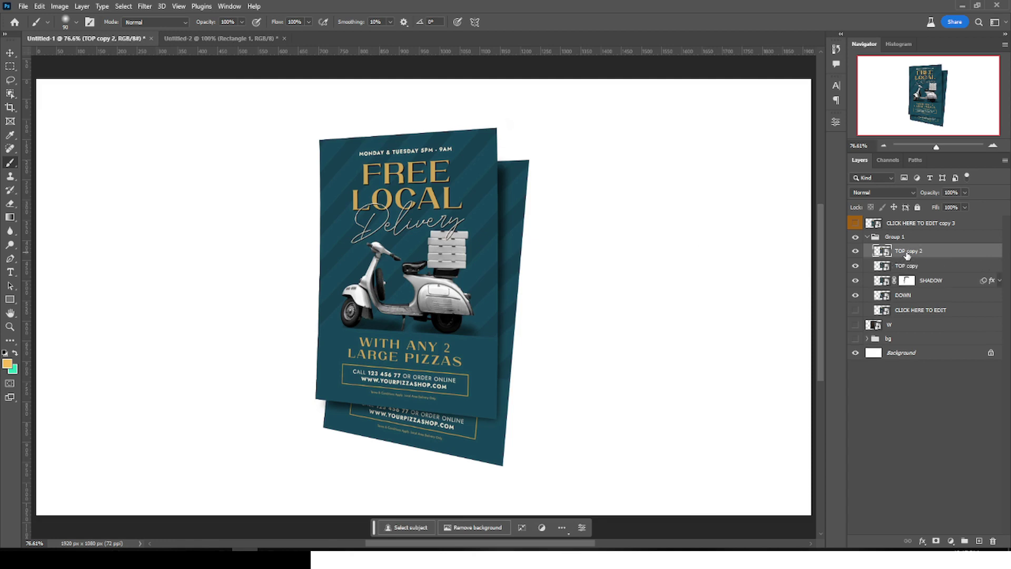
{"action": "right_click", "coordinate": [928, 254]}
{"action": "left_click", "coordinate": [864, 364]}
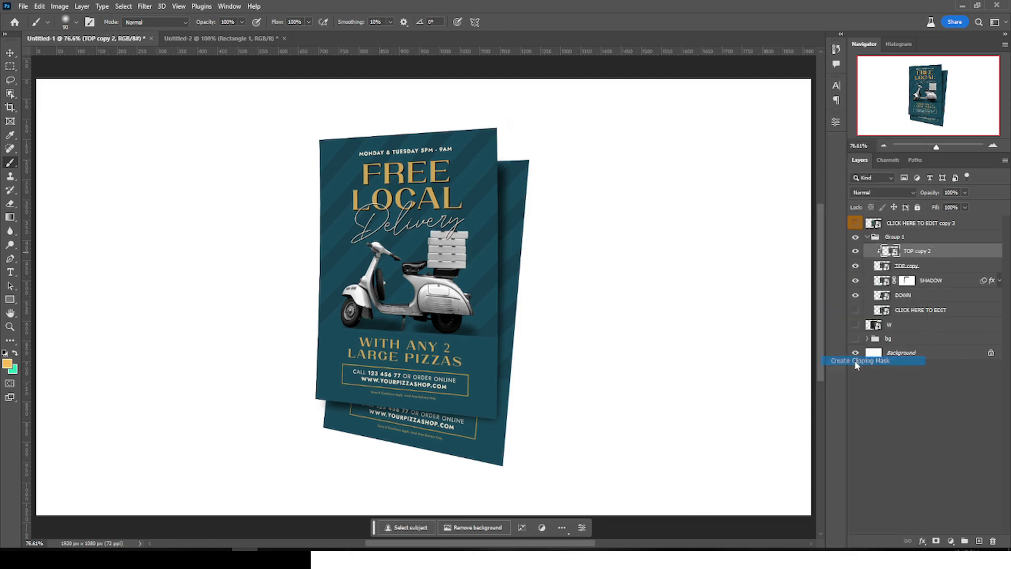
{"action": "left_click", "coordinate": [885, 195]}
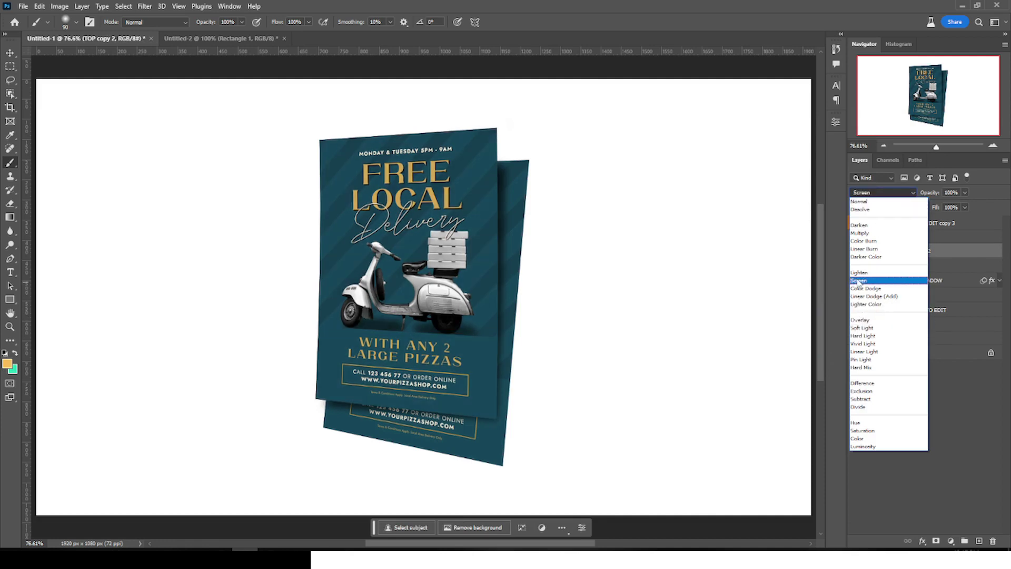
{"action": "left_click", "coordinate": [858, 280]}
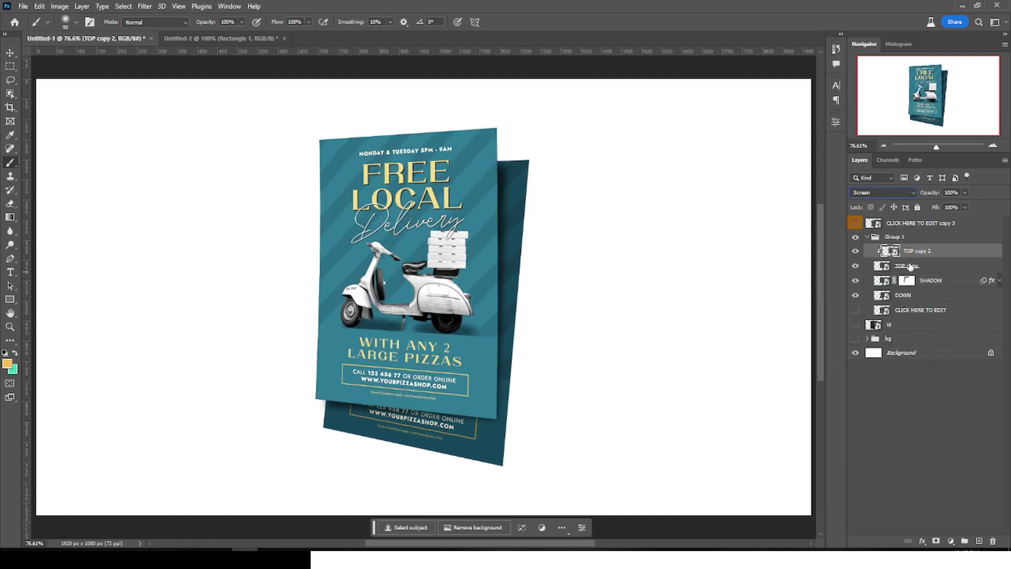
Add a black mask to TOP copy 2 and paint a diagonal highlight on the flyer's upper left with a 250 px white brush at 39% flow
{"action": "left_click", "coordinate": [937, 541], "text": "alt"}
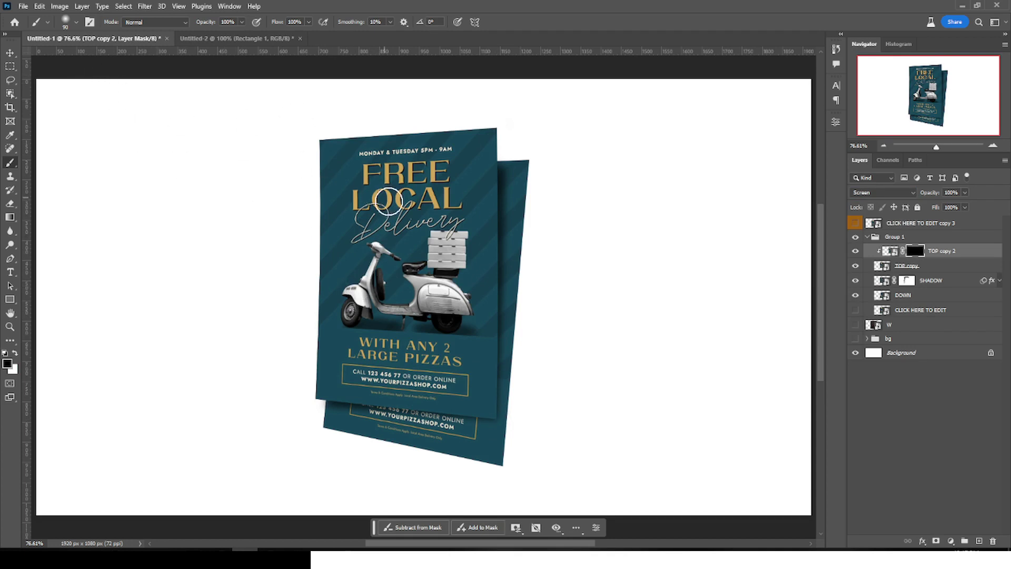
{"action": "key", "text": "bracketright"}
{"action": "key", "text": "bracketright"}
{"action": "key", "text": "bracketright"}
{"action": "key", "text": "bracketright"}
{"action": "key", "text": "bracketright"}
{"action": "key", "text": "bracketright"}
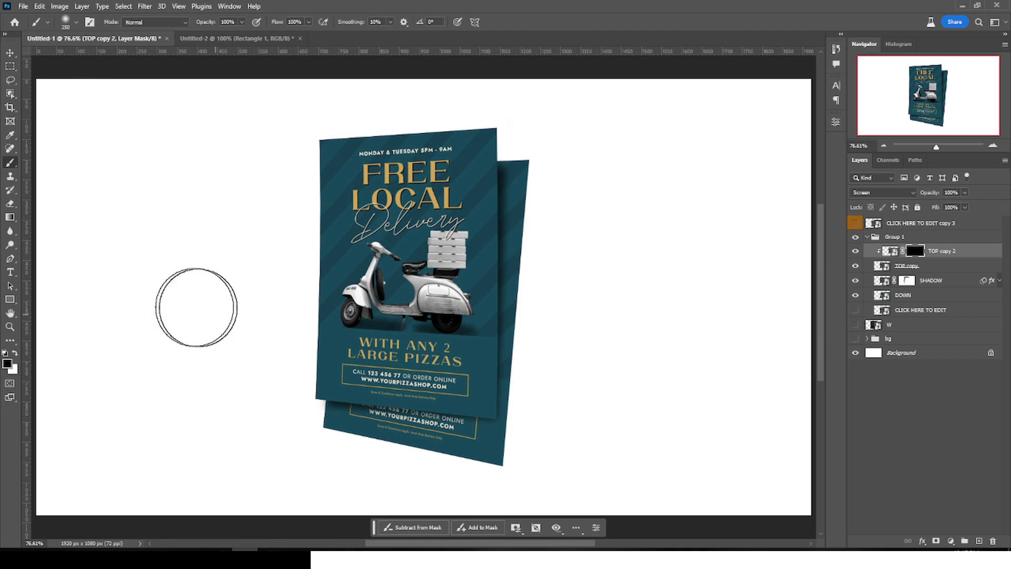
{"action": "left_click", "coordinate": [15, 353]}
{"action": "left_click", "coordinate": [308, 22]}
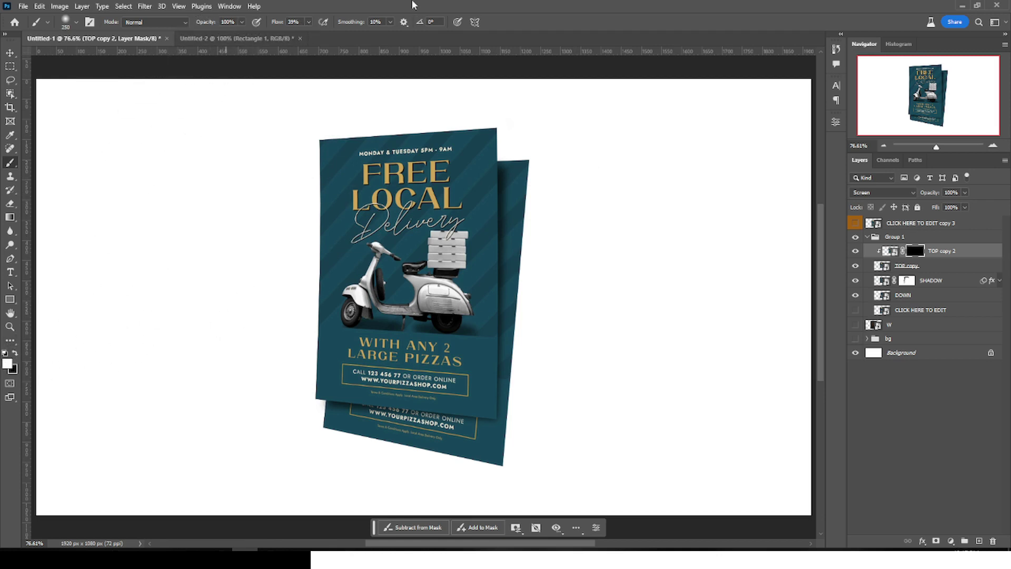
{"action": "mouse_move", "coordinate": [379, 138]}
{"action": "left_mouse_down"}
{"action": "mouse_move", "coordinate": [350, 149]}
{"action": "mouse_move", "coordinate": [353, 141]}
{"action": "mouse_move", "coordinate": [293, 338]}
{"action": "left_mouse_up"}
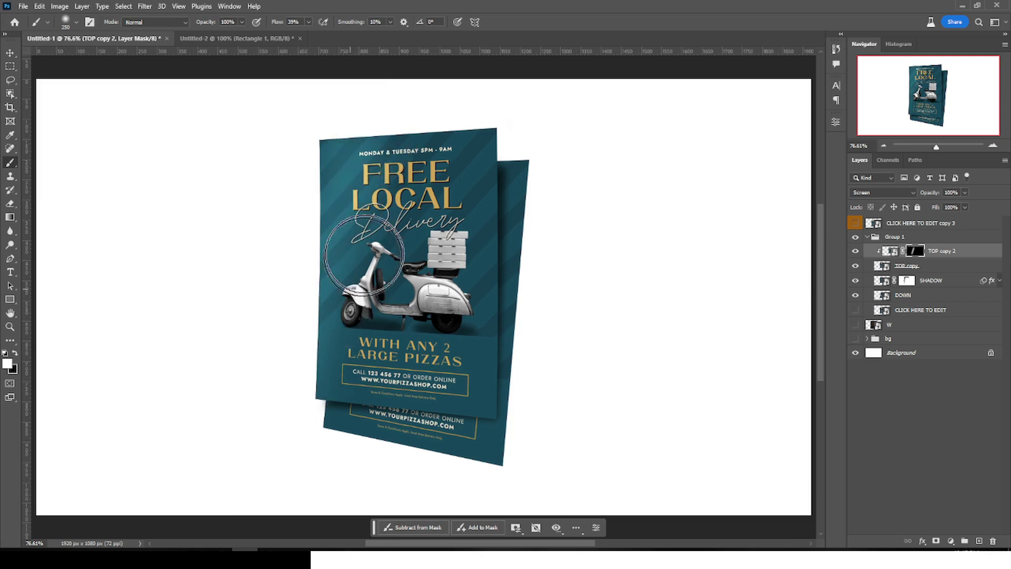
Broaden the highlight across the front flyer's left side on the TOP copy 2 mask using a larger soft white brush
{"action": "key", "text": "bracketright"}
{"action": "key", "text": "bracketright"}
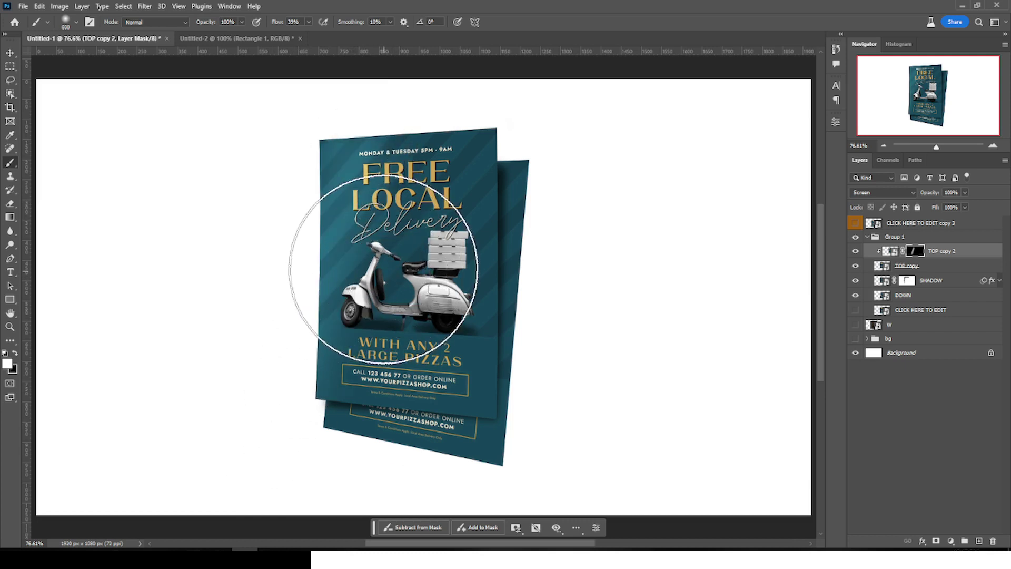
{"action": "mouse_move", "coordinate": [390, 269]}
{"action": "left_mouse_down"}
{"action": "mouse_move", "coordinate": [361, 395]}
{"action": "mouse_move", "coordinate": [418, 248]}
{"action": "mouse_move", "coordinate": [406, 282]}
{"action": "mouse_move", "coordinate": [363, 315]}
{"action": "mouse_move", "coordinate": [361, 334]}
{"action": "mouse_move", "coordinate": [384, 260]}
{"action": "mouse_move", "coordinate": [349, 197]}
{"action": "mouse_move", "coordinate": [282, 255]}
{"action": "left_mouse_up"}
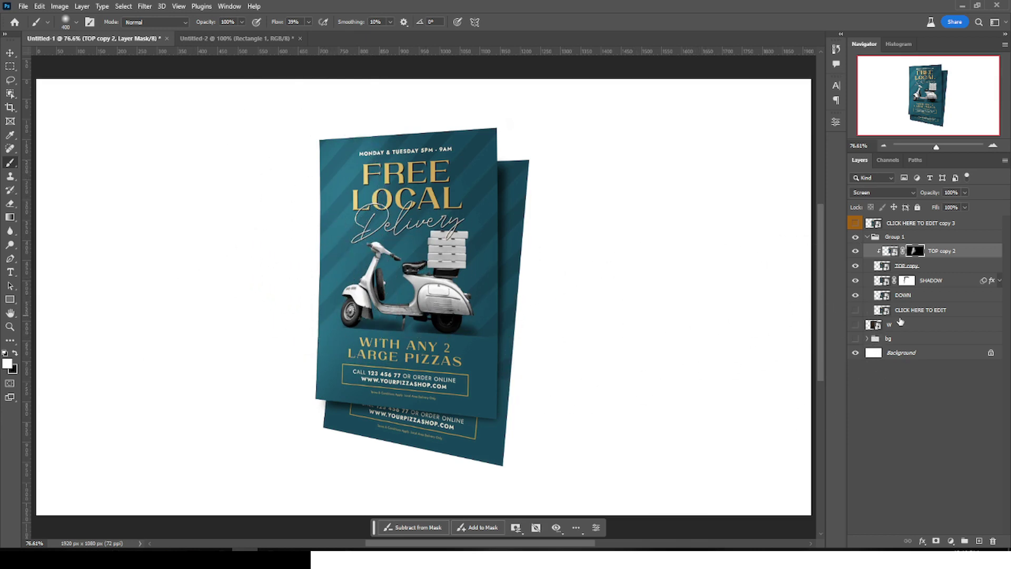
Clip a duplicate of the DOWN layer to the original and set the duplicate's blend mode to Screen
{"action": "left_click", "coordinate": [891, 298]}
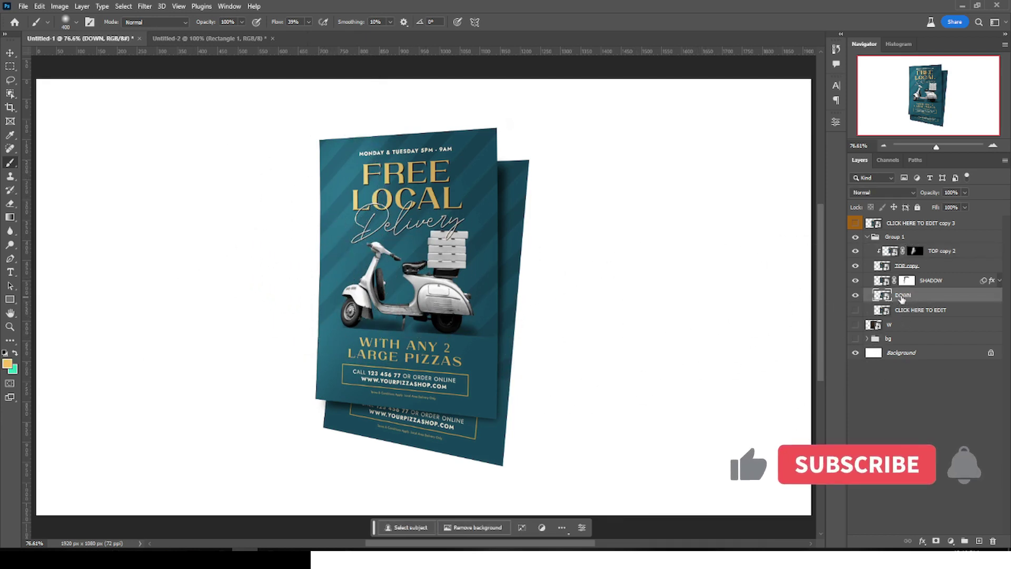
{"action": "key", "text": "ctrl+j"}
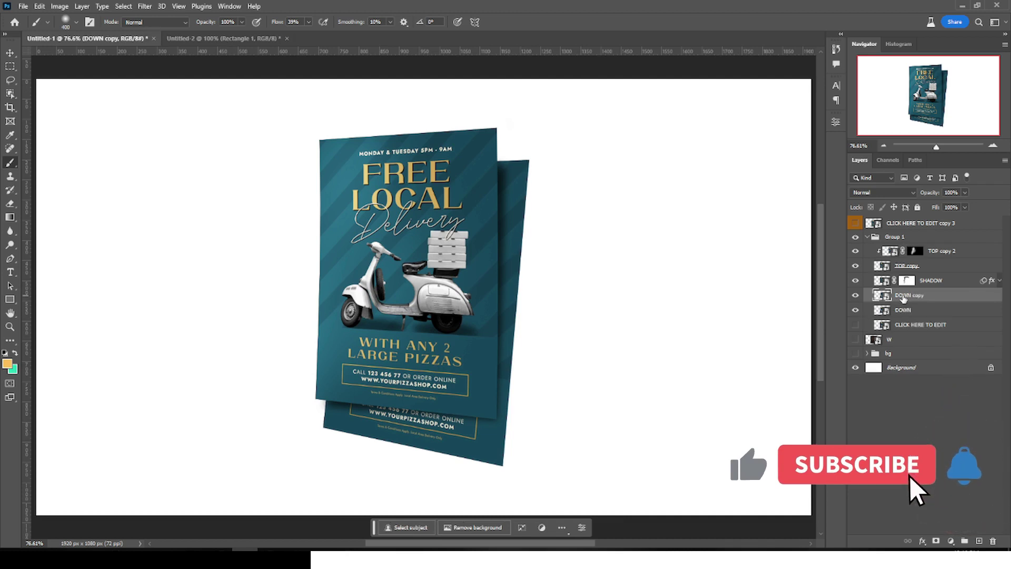
{"action": "right_click", "coordinate": [905, 300]}
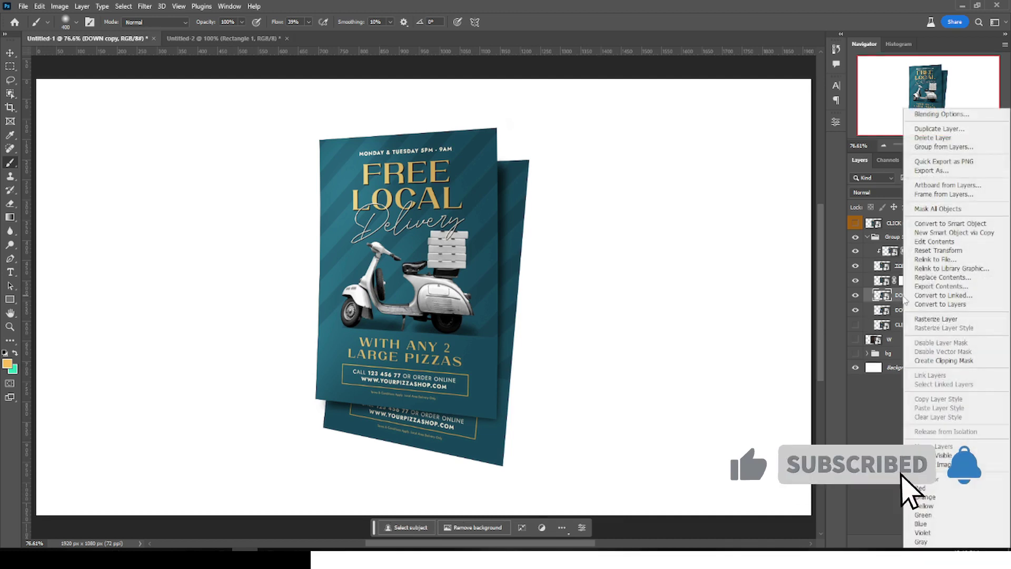
{"action": "left_click", "coordinate": [927, 361]}
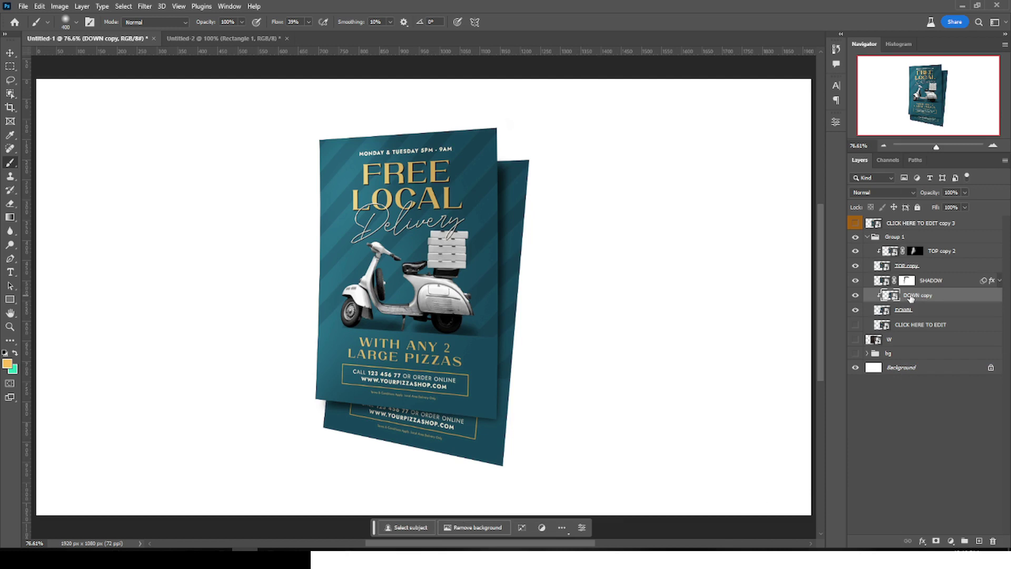
{"action": "left_click", "coordinate": [882, 195]}
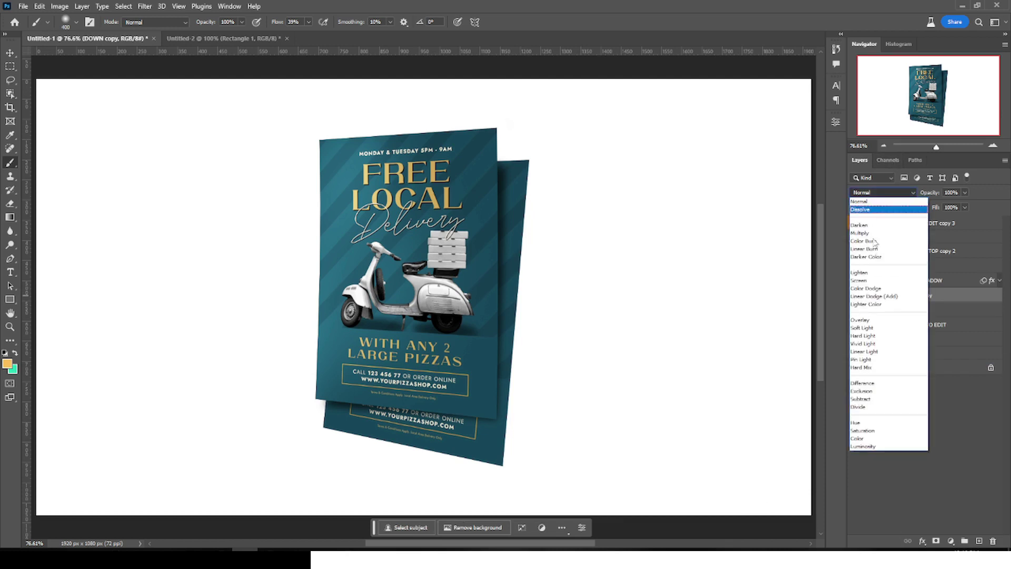
{"action": "left_click", "coordinate": [859, 281]}
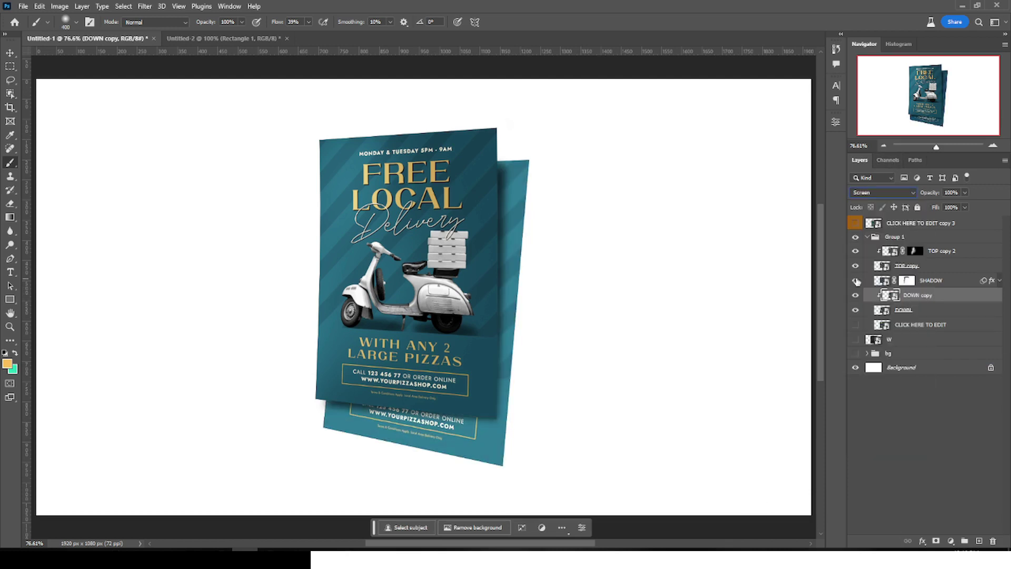
Add a black mask to the DOWN copy layer and paint a highlight along the back flyer's right side with a 90 px soft white brush
{"action": "left_click", "coordinate": [936, 541], "text": "alt"}
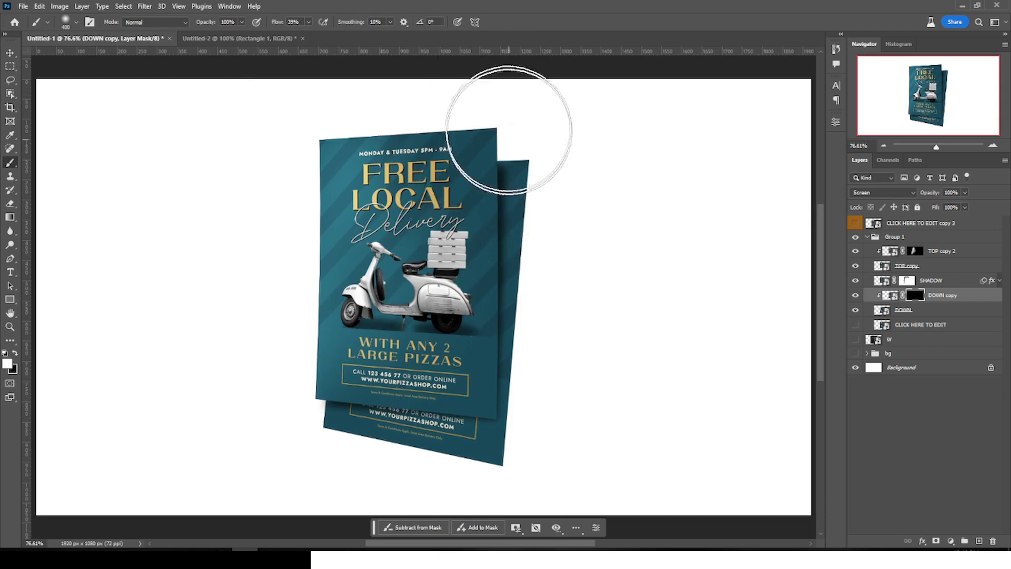
{"action": "key", "text": "bracketleft"}
{"action": "key", "text": "bracketleft"}
{"action": "key", "text": "bracketleft"}
{"action": "key", "text": "bracketleft"}
{"action": "key", "text": "bracketleft"}
{"action": "key", "text": "bracketleft"}
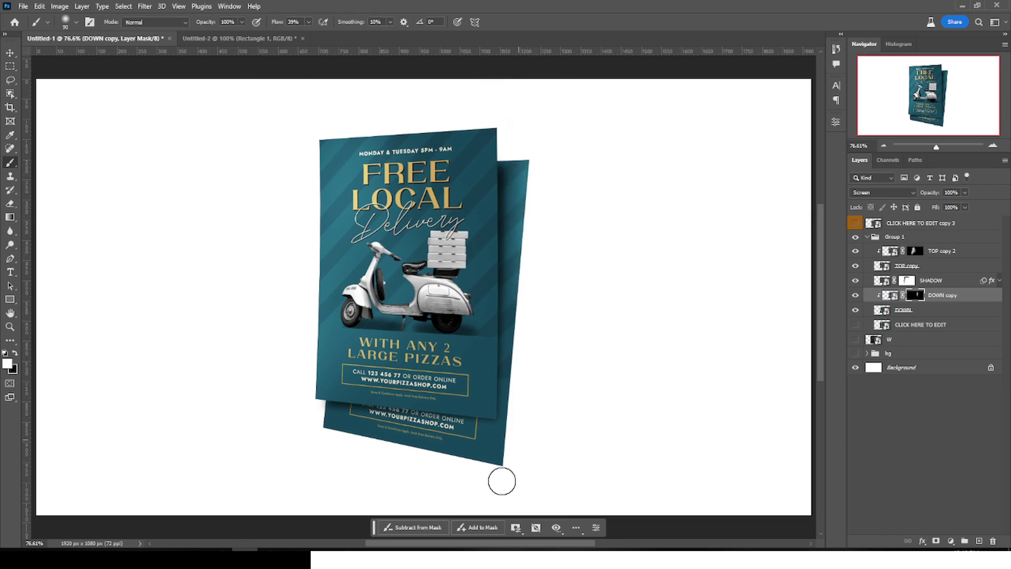
Brush a highlight onto the back flyer's lower edge on the DOWN copy mask with a 150 px soft white brush
{"action": "key", "text": "bracketright"}
{"action": "key", "text": "bracketright"}
{"action": "key", "text": "bracketright"}
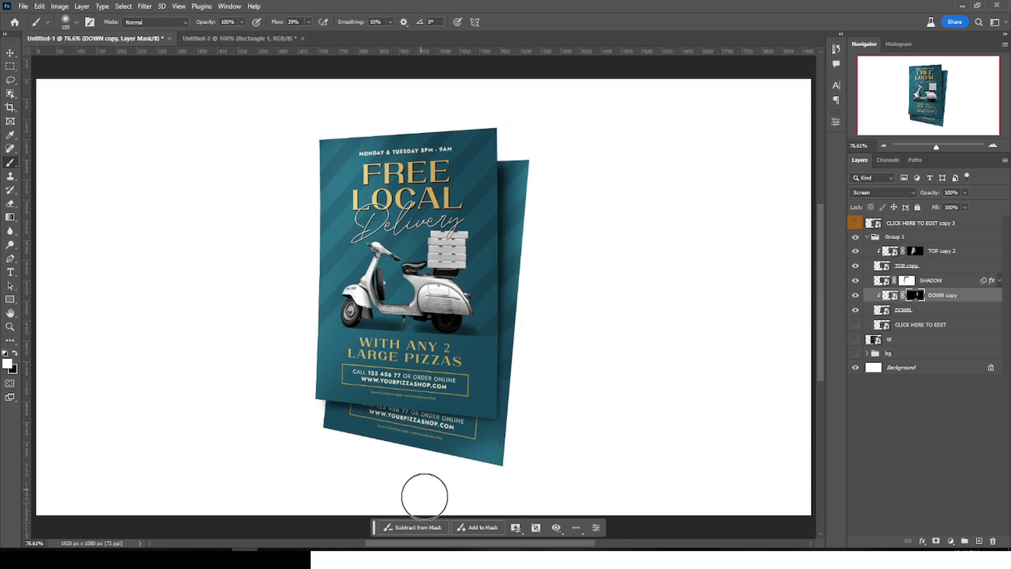
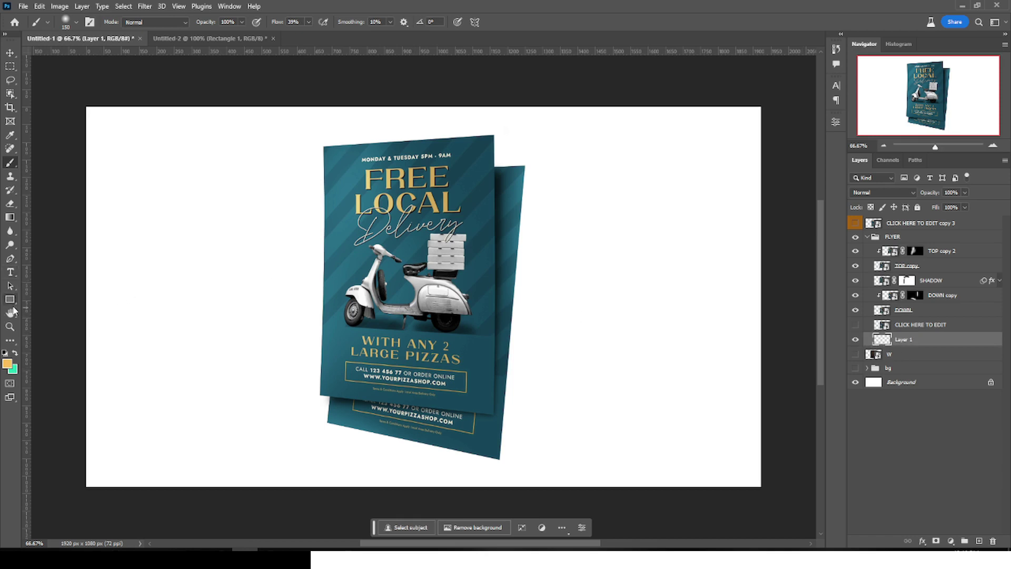
Set the foreground colour to the dark teal 0a1e24 sampled from the shadow between the two flyers
{"action": "left_click", "coordinate": [7, 363]}
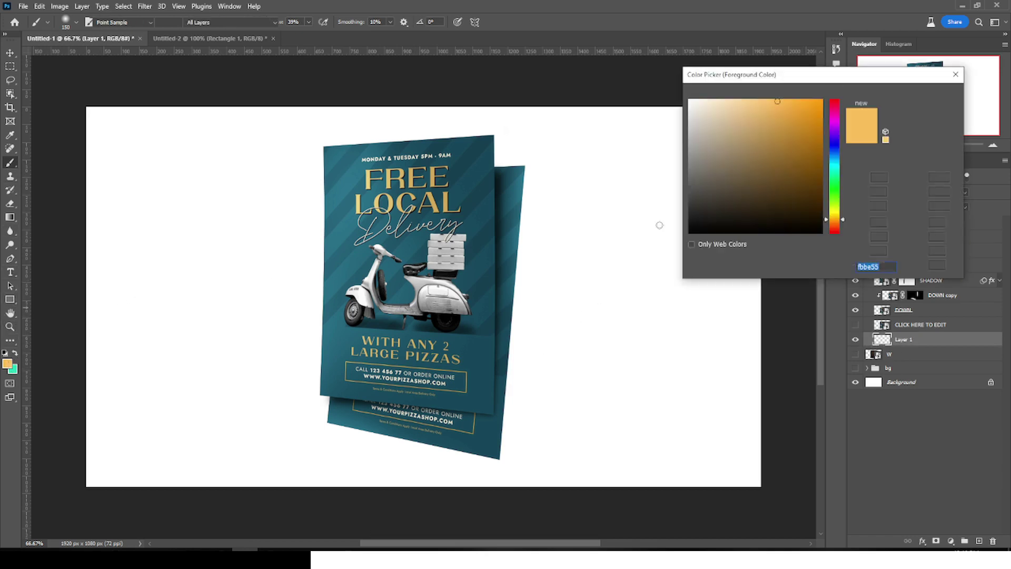
{"action": "type", "text": "000000"}
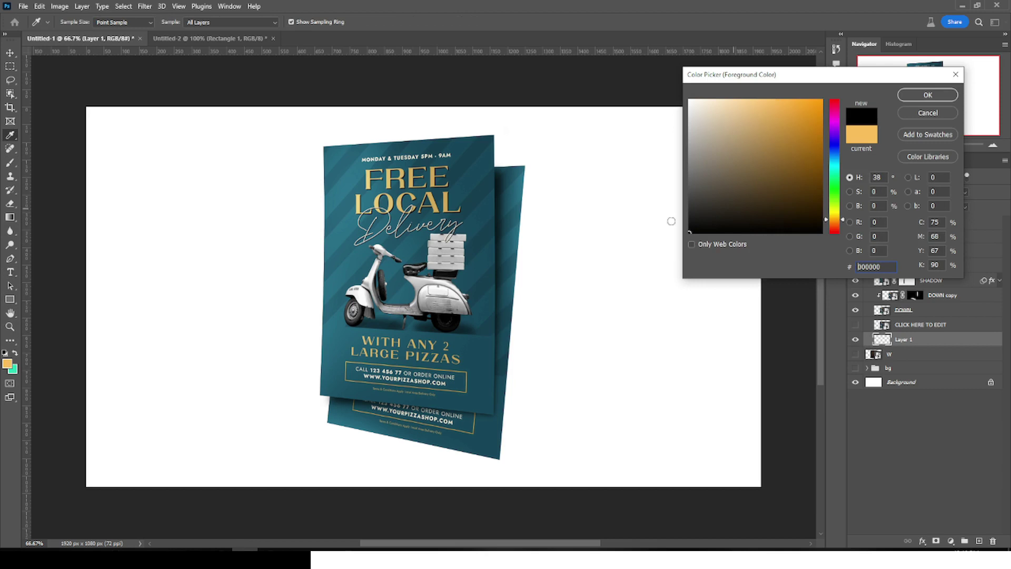
{"action": "left_click", "coordinate": [498, 224]}
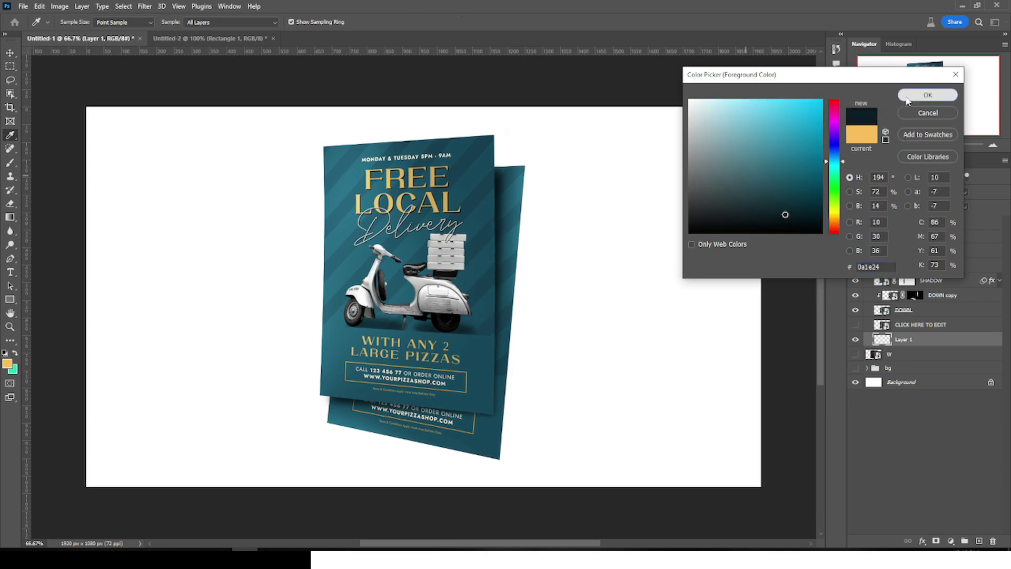
{"action": "left_click", "coordinate": [928, 95]}
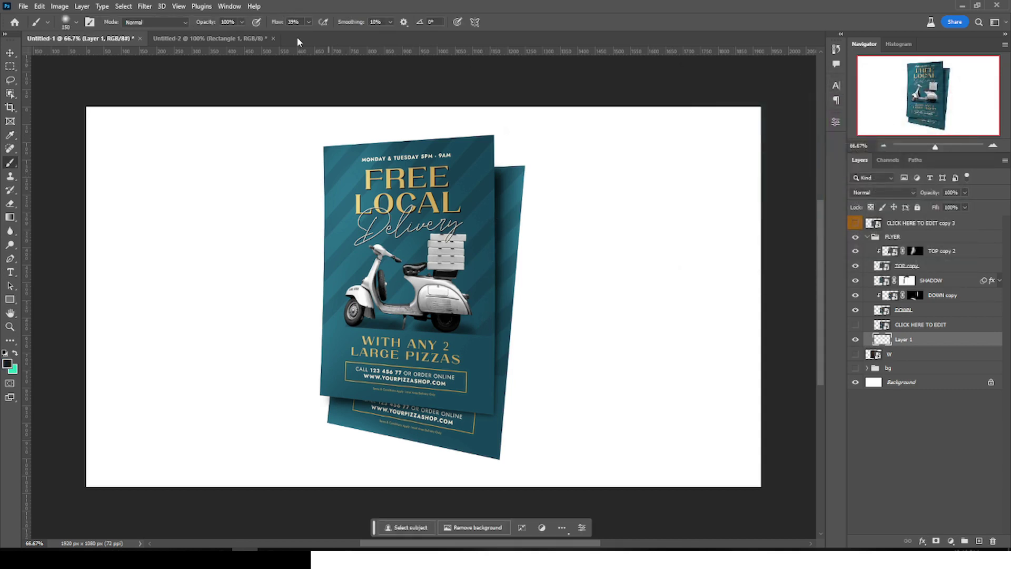
Stamp one soft dark spot on Layer 1 behind the flyers' left side with a 700 px brush at 100% flow
{"action": "left_click_drag", "start_coordinate": [308, 21], "coordinate": [363, 30]}
{"action": "key", "text": "bracketright"}
{"action": "key", "text": "bracketright"}
{"action": "key", "text": "bracketright"}
{"action": "key", "text": "bracketright"}
{"action": "key", "text": "bracketright"}
{"action": "key", "text": "bracketright"}
{"action": "key", "text": "bracketright"}
{"action": "key", "text": "bracketright"}
{"action": "key", "text": "bracketright"}
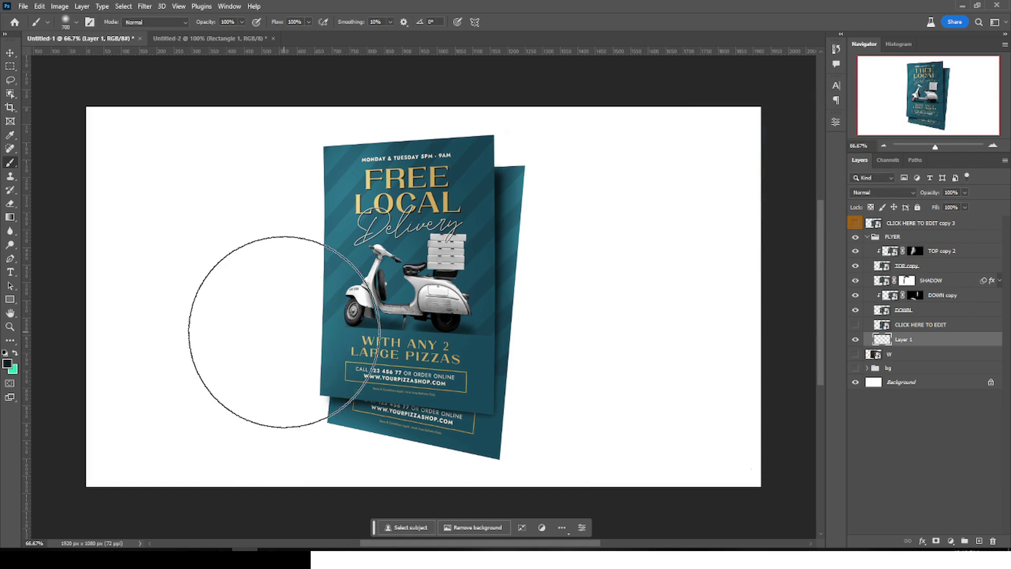
{"action": "left_click", "coordinate": [304, 318]}
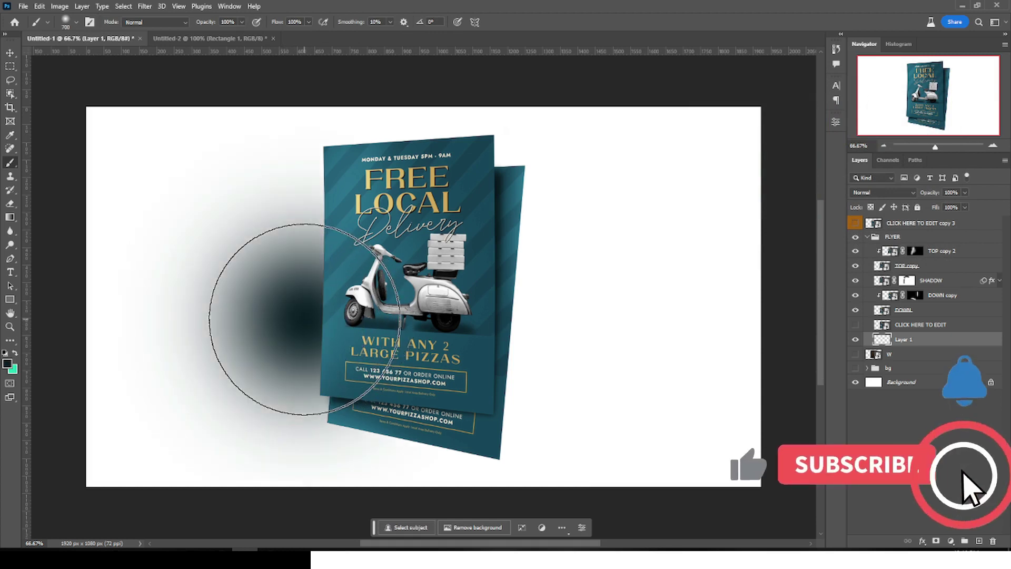
Squash the dark spot on Layer 1 down to about 7% of its height to form a flat ground shadow
{"action": "key", "text": "ctrl+t"}
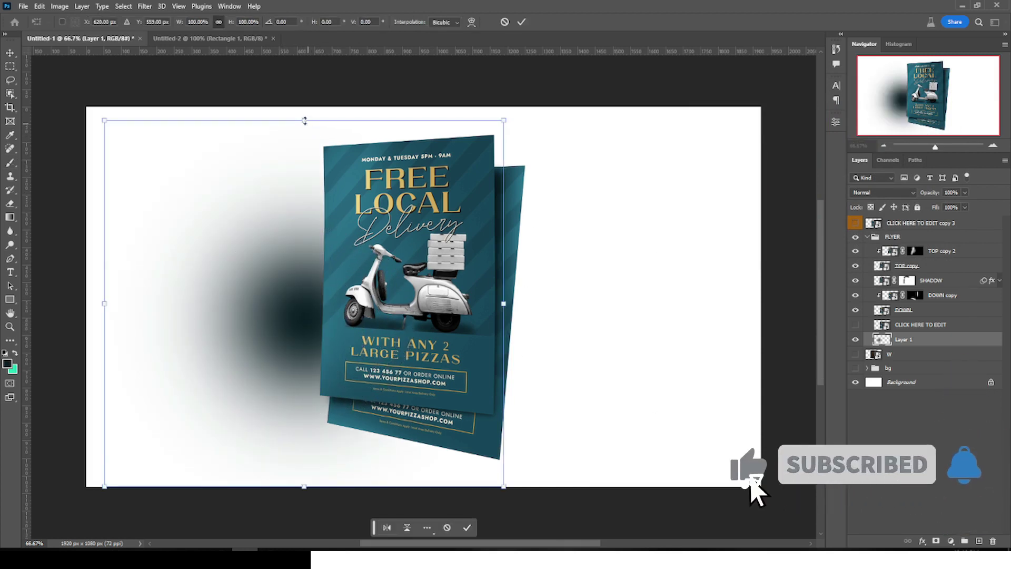
{"action": "left_click_drag", "start_coordinate": [304, 120], "coordinate": [319, 457]}
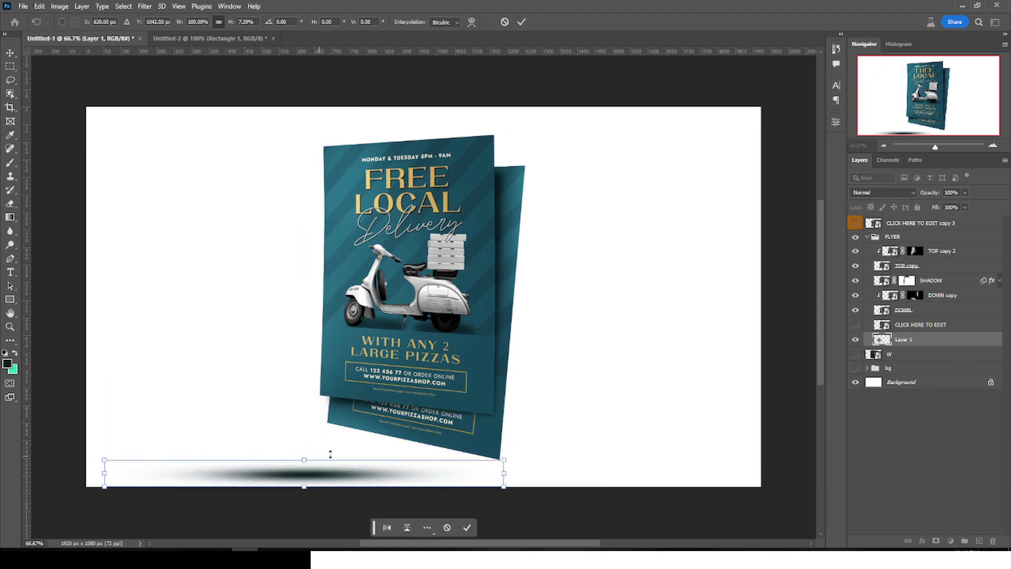
{"action": "left_click", "coordinate": [390, 446]}
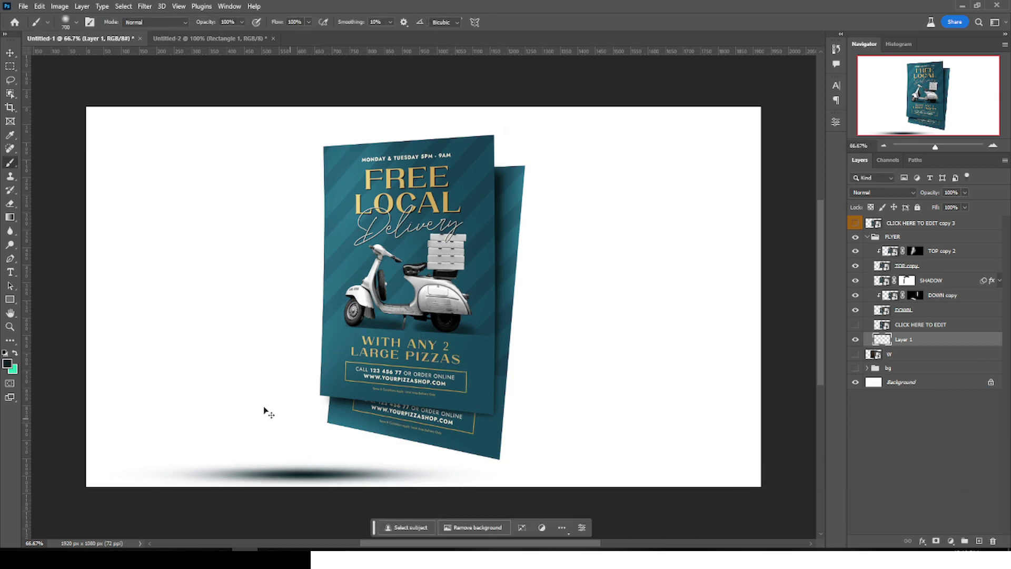
Narrow the ground shadow slightly, place it beneath the flyers with a slight tilt, and set its layer opacity to 62%
{"action": "key", "text": "ctrl+t"}
{"action": "left_click_drag", "start_coordinate": [194, 427], "coordinate": [211, 413]}
{"action": "key", "text": "ctrl+z"}
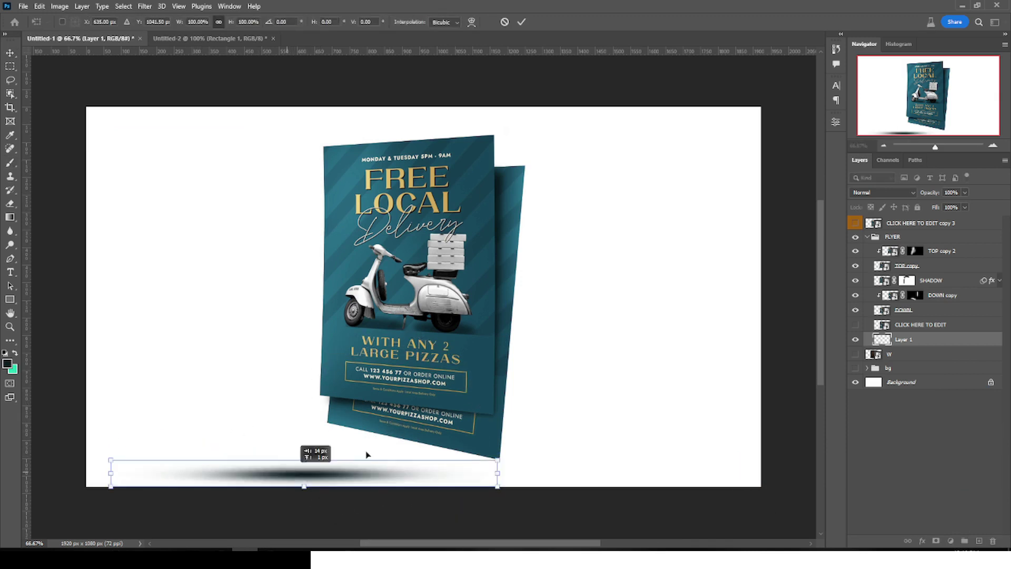
{"action": "left_click_drag", "start_coordinate": [295, 473], "coordinate": [400, 460]}
{"action": "left_click_drag", "start_coordinate": [964, 191], "coordinate": [945, 207]}
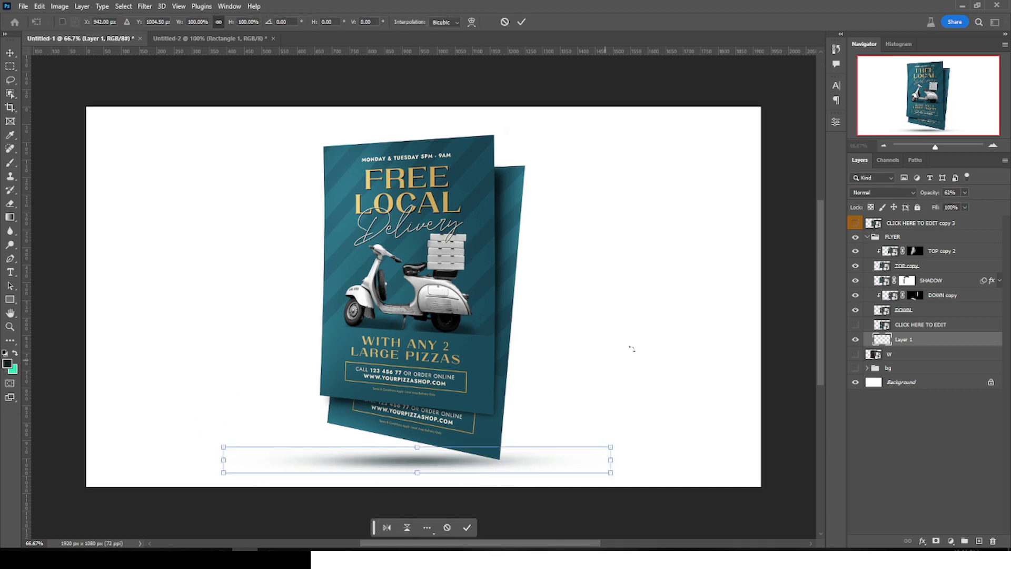
{"action": "left_click_drag", "start_coordinate": [632, 350], "coordinate": [666, 366]}
{"action": "key", "text": "ctrl+z"}
{"action": "key", "text": "Return"}
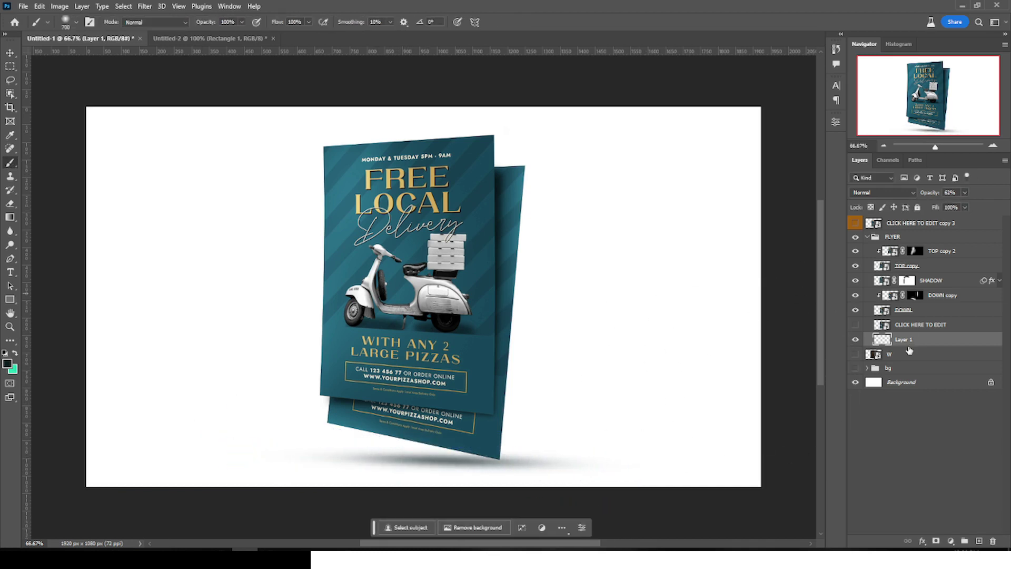
Add a layer mask to Layer 1, brush away the shadow's right part with a 94 px brush and restore it
{"action": "left_click", "coordinate": [937, 540]}
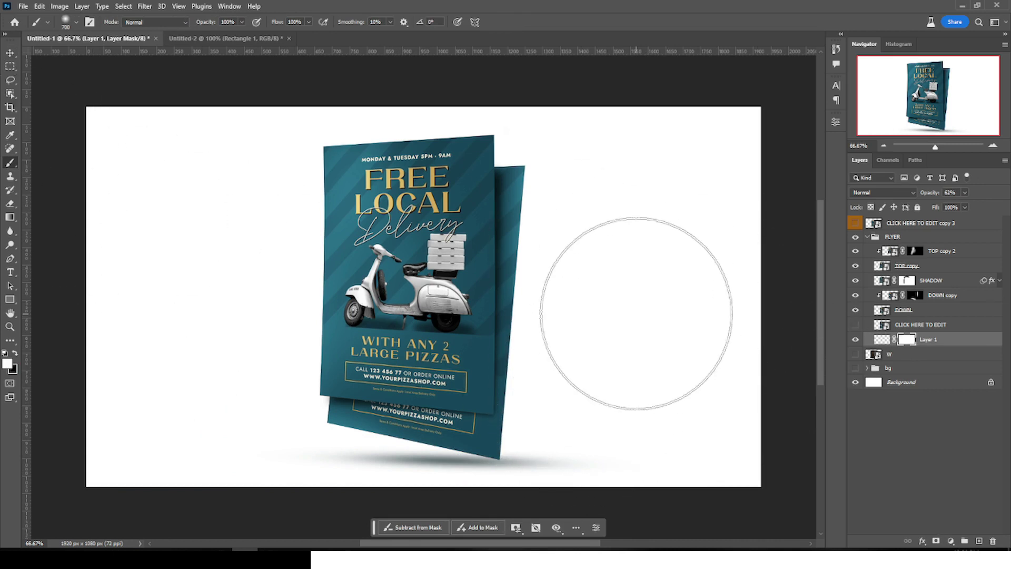
{"action": "left_click_drag", "start_coordinate": [580, 465], "coordinate": [474, 464]}
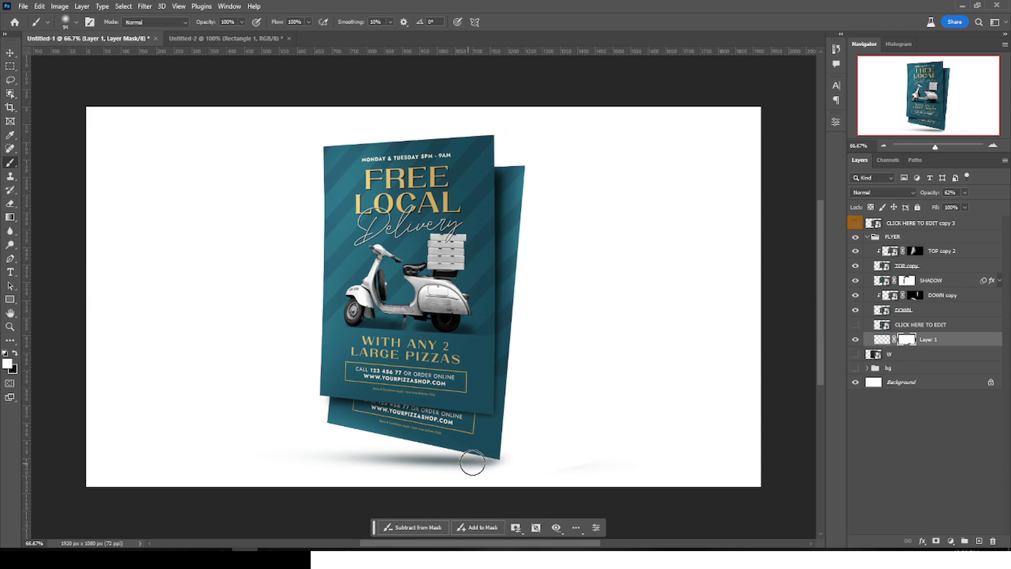
{"action": "left_click_drag", "start_coordinate": [574, 481], "coordinate": [498, 464]}
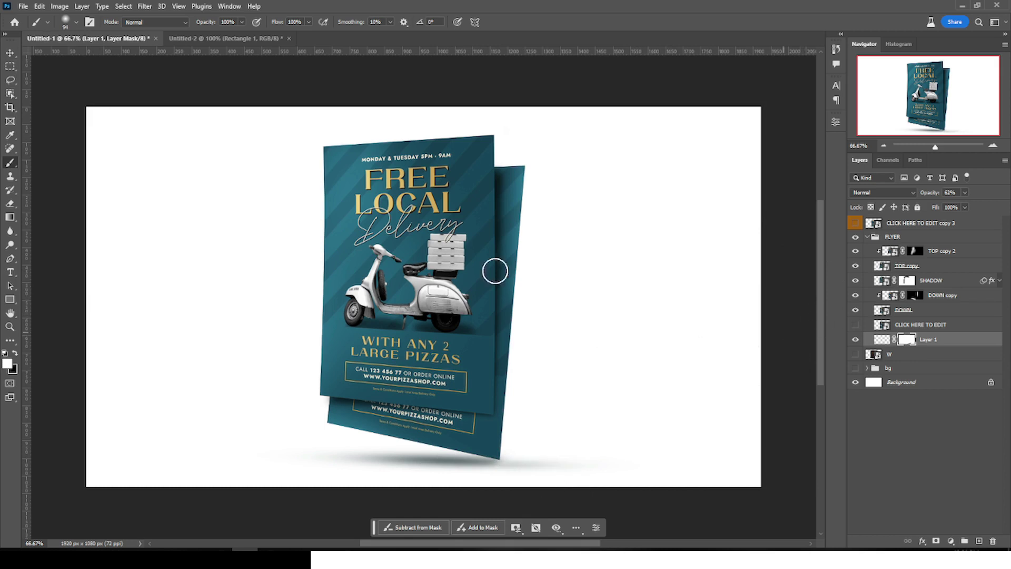
Show the bg group and add a Solid Color fill layer in 0a1e24 directly above the wood image
{"action": "left_click", "coordinate": [855, 368]}
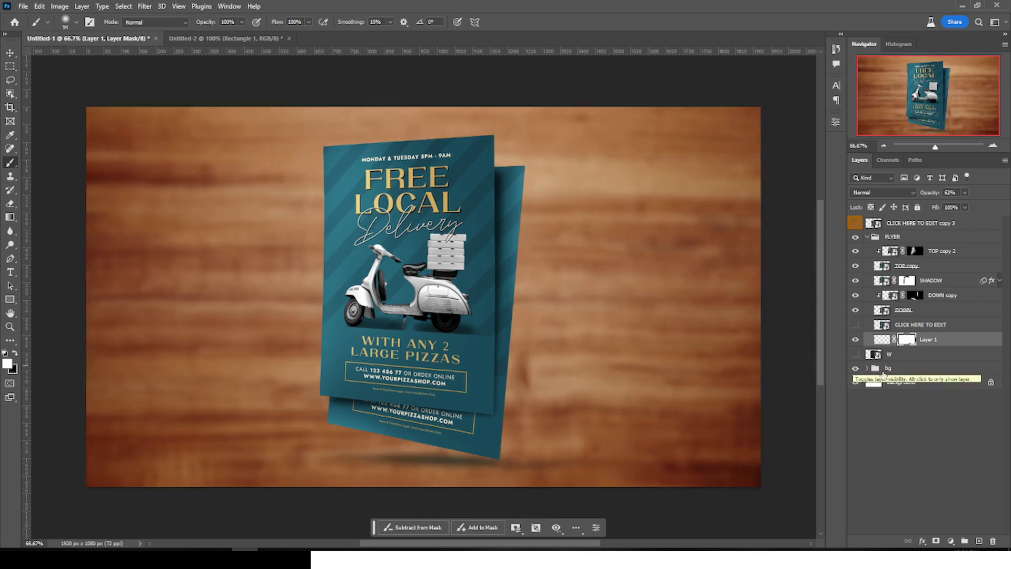
{"action": "left_click", "coordinate": [867, 369]}
{"action": "left_click", "coordinate": [932, 382]}
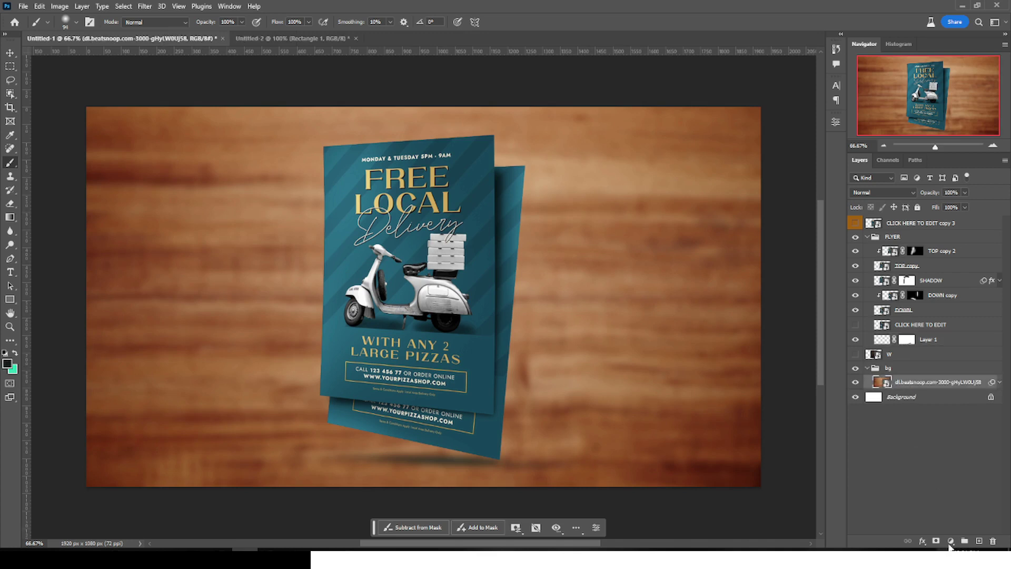
{"action": "left_click", "coordinate": [951, 543]}
{"action": "left_click", "coordinate": [937, 347]}
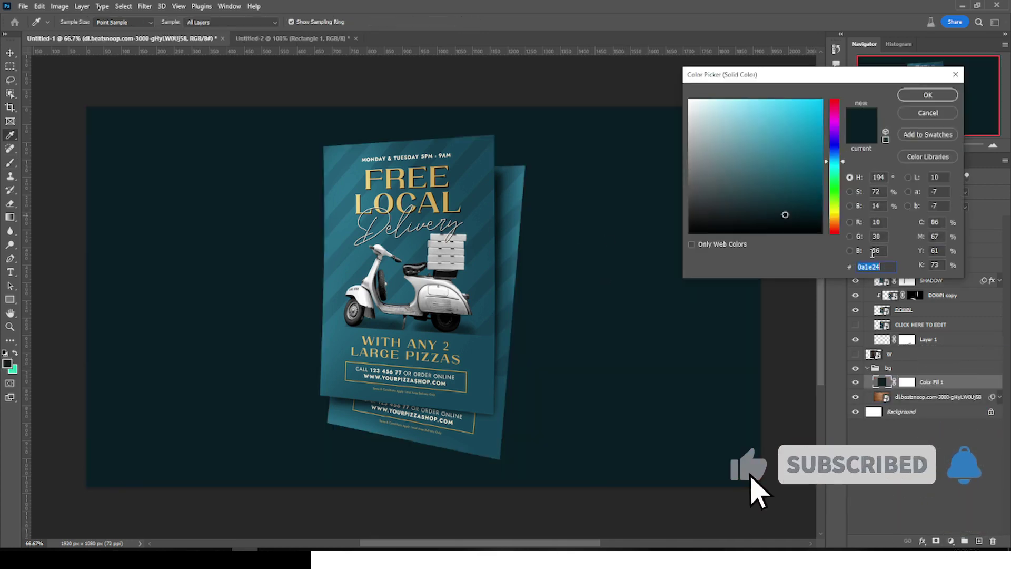
{"action": "left_click", "coordinate": [919, 96]}
{"action": "key", "text": "b"}
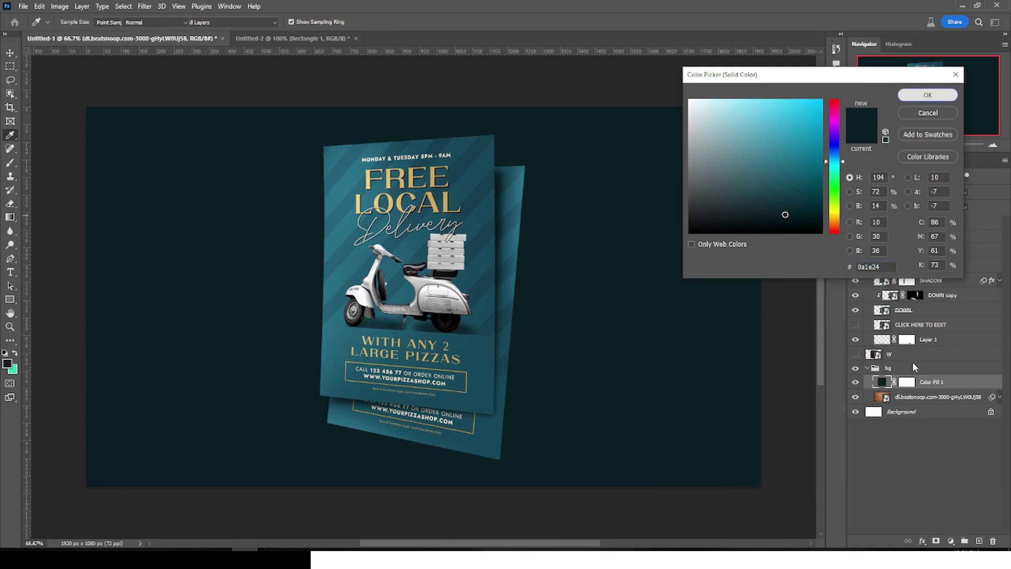
Set up the Gradient tool with the Basics foreground-to-transparent preset, radial style and black as the foreground colour
{"action": "left_click", "coordinate": [9, 218]}
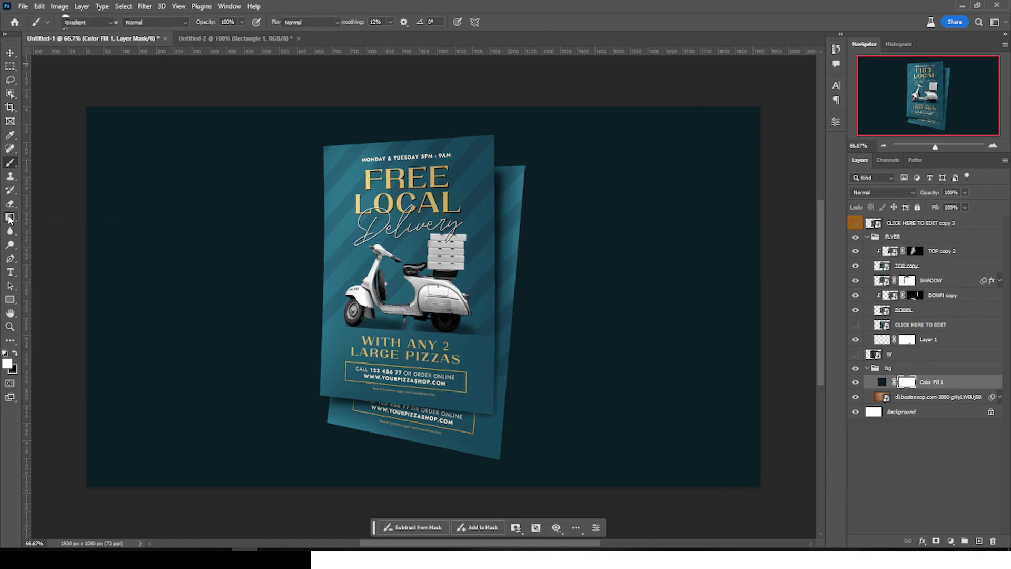
{"action": "left_click", "coordinate": [47, 22]}
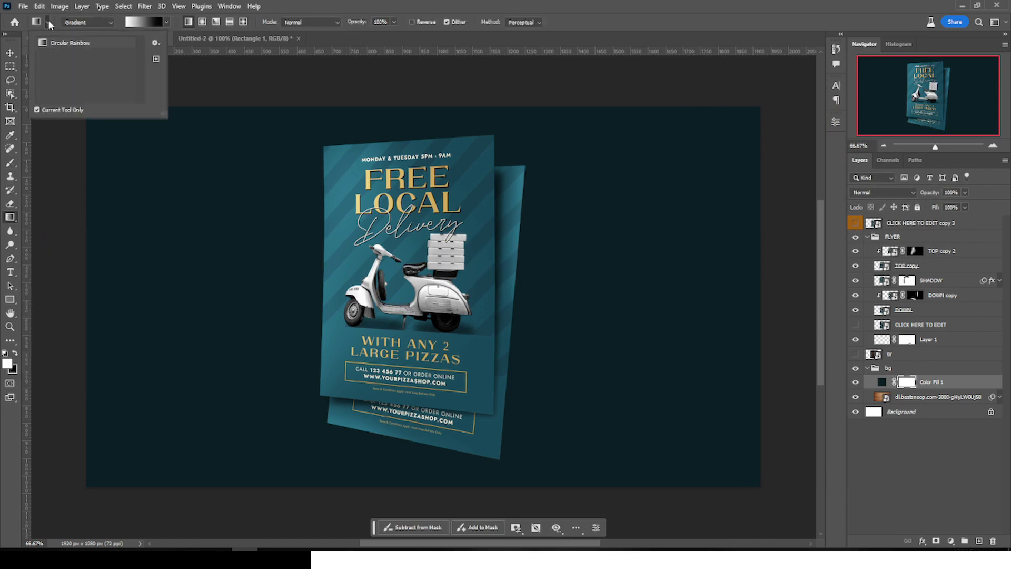
{"action": "left_click", "coordinate": [77, 24]}
{"action": "left_click", "coordinate": [87, 22]}
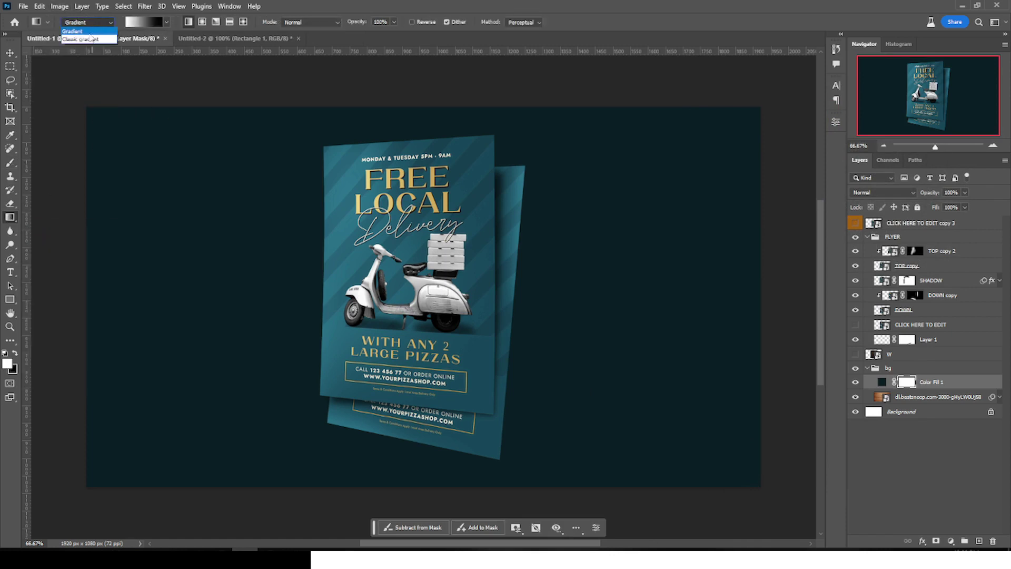
{"action": "left_click", "coordinate": [89, 34]}
{"action": "left_click", "coordinate": [166, 22]}
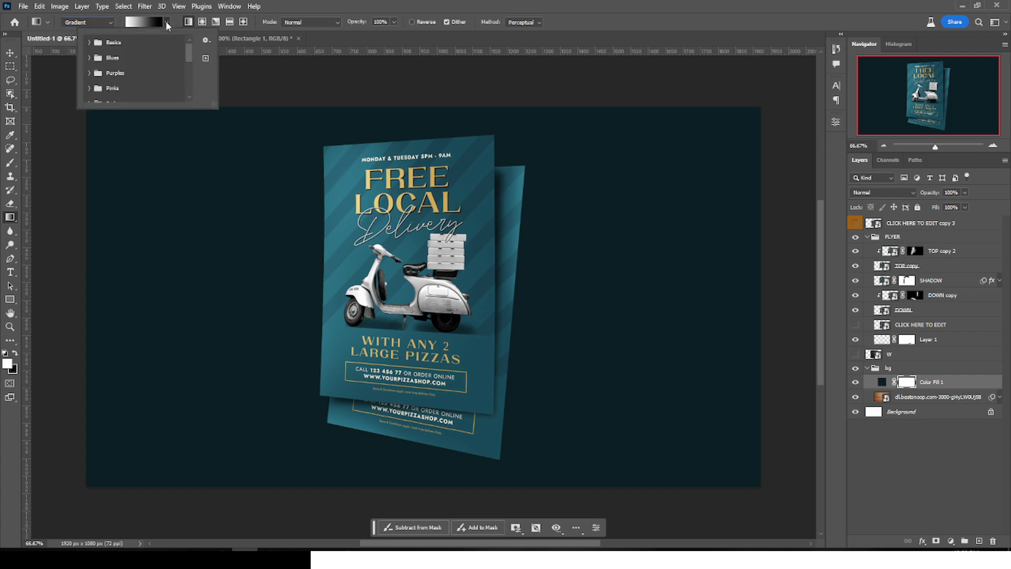
{"action": "left_click", "coordinate": [90, 43]}
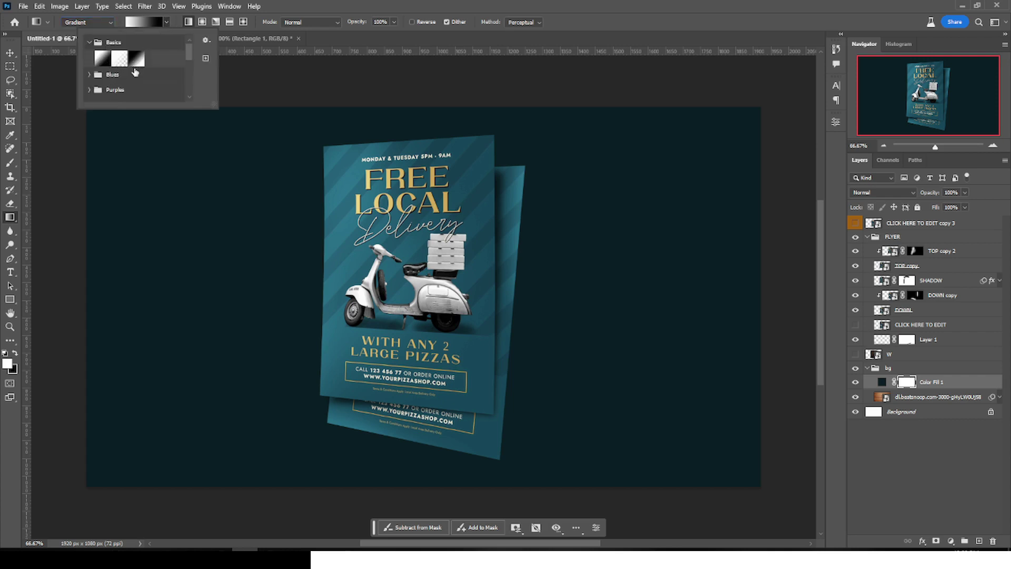
{"action": "left_click", "coordinate": [120, 59]}
{"action": "left_click", "coordinate": [165, 22]}
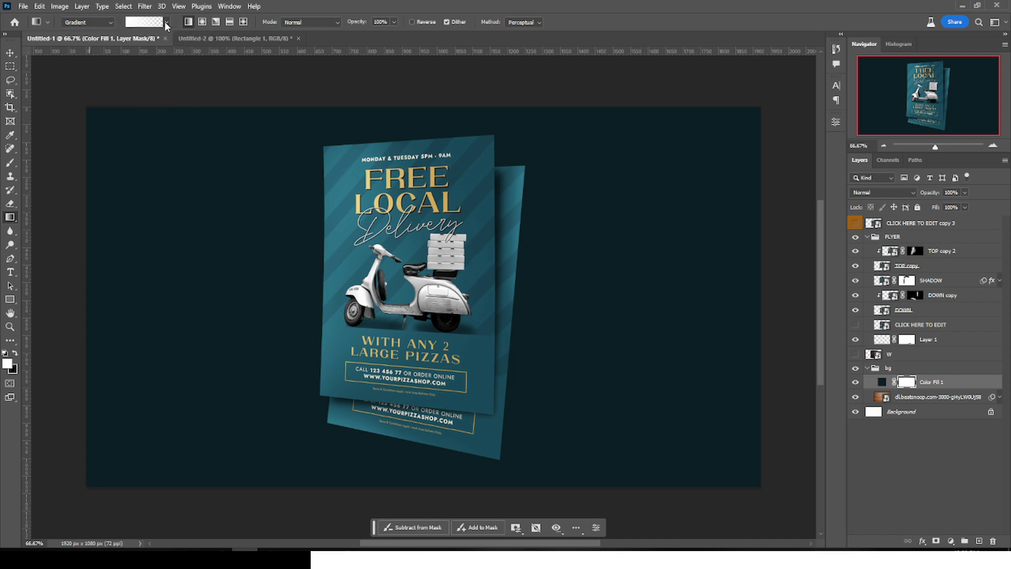
{"action": "left_click", "coordinate": [202, 21]}
{"action": "left_click", "coordinate": [15, 353]}
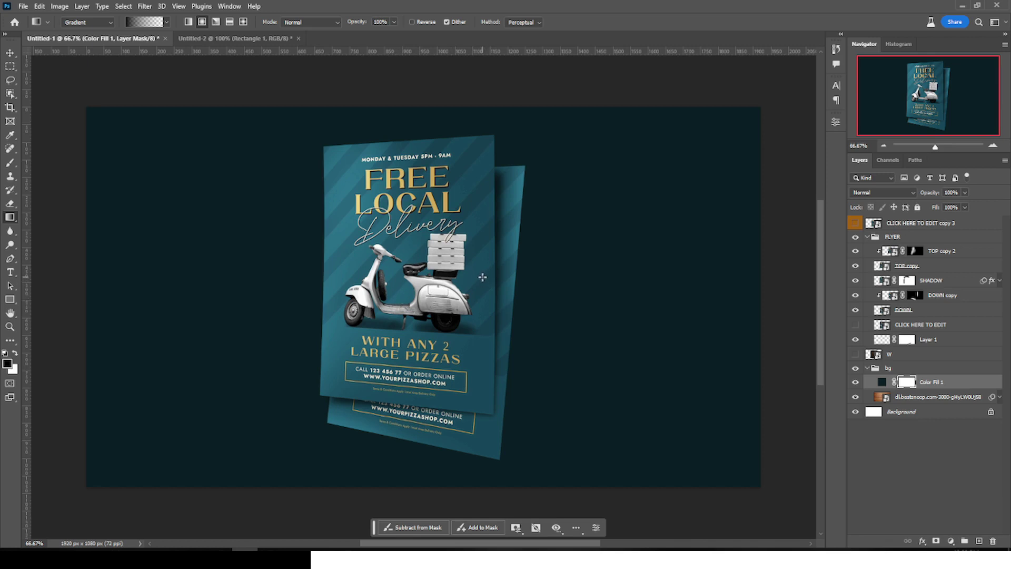
Draw a black radial gradient on the Color Fill 1 mask, centred on the front flyer and reaching past the canvas's upper-right corner
{"action": "left_click_drag", "start_coordinate": [603, 201], "coordinate": [771, 125]}
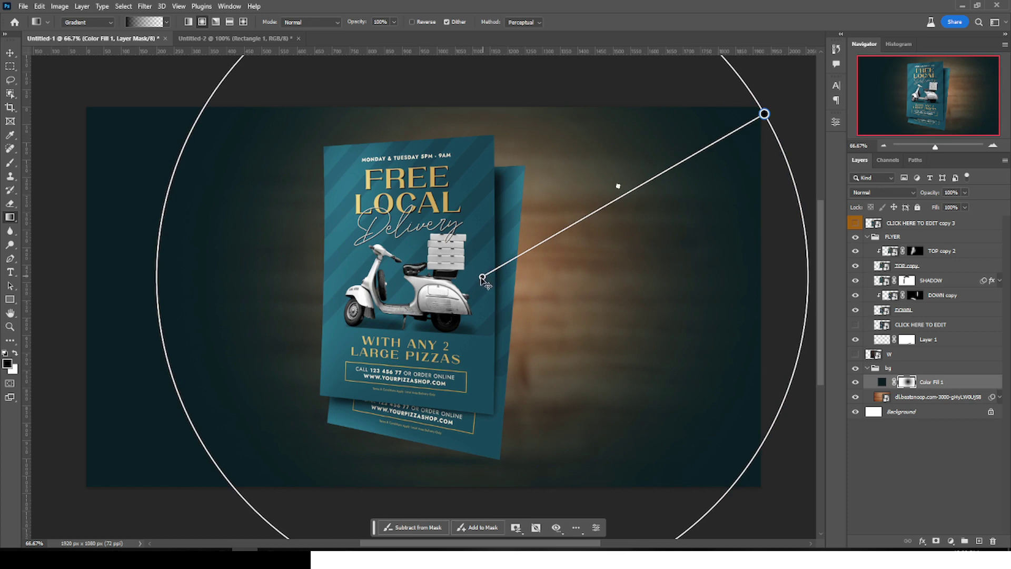
{"action": "left_click_drag", "start_coordinate": [465, 288], "coordinate": [404, 300]}
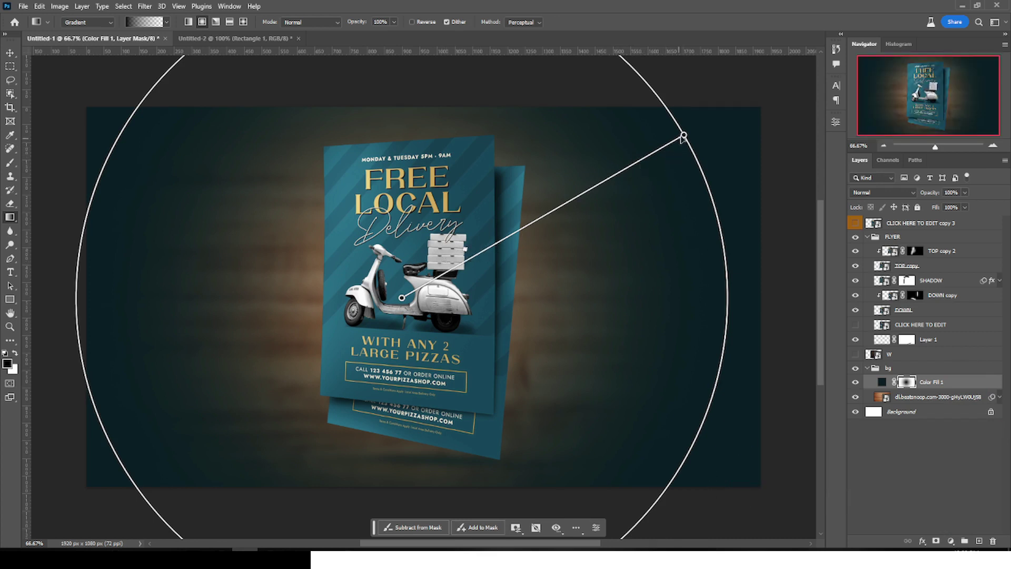
{"action": "left_click_drag", "start_coordinate": [675, 140], "coordinate": [794, 78]}
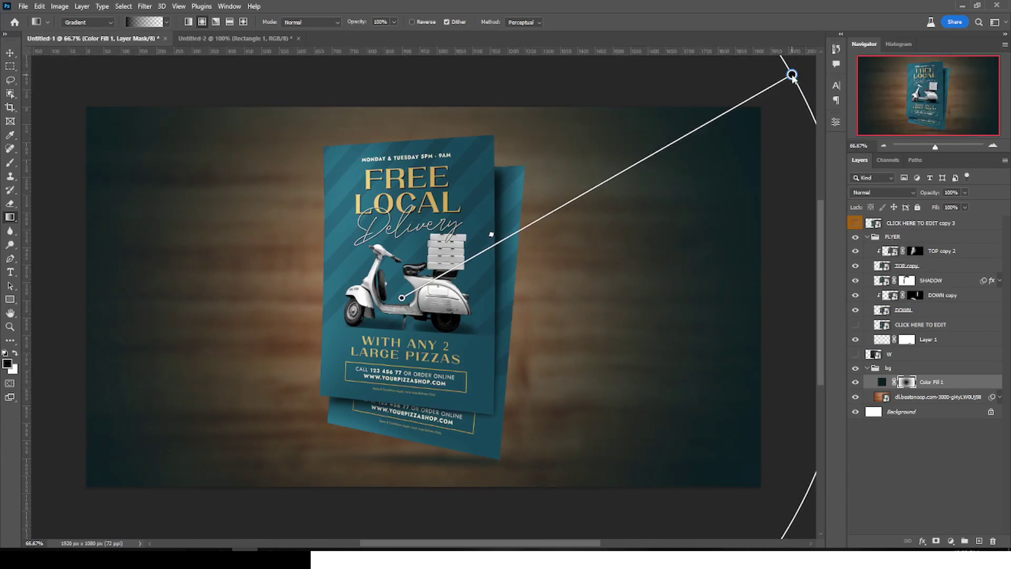
{"action": "double_click", "coordinate": [794, 74]}
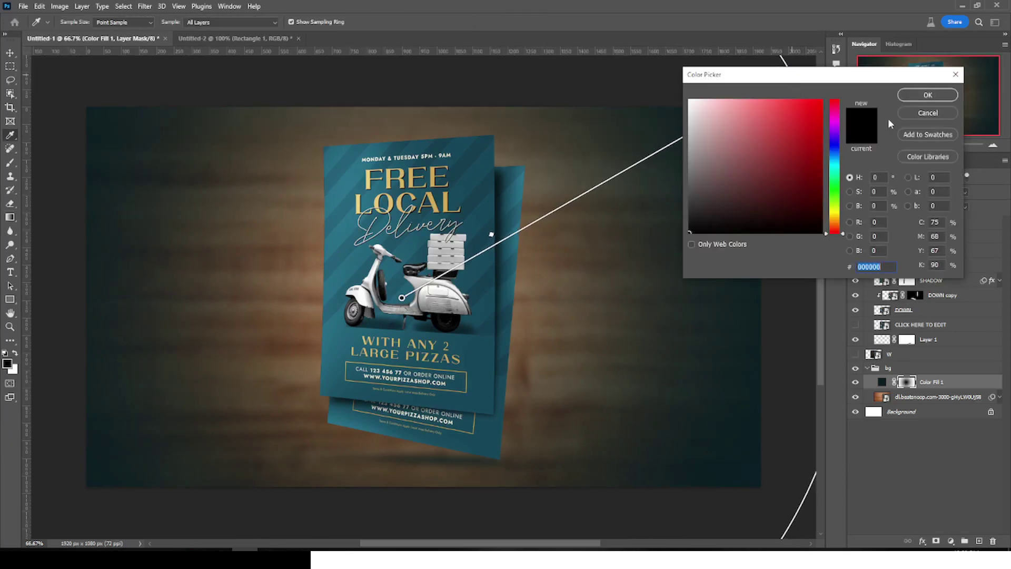
{"action": "left_click", "coordinate": [916, 97]}
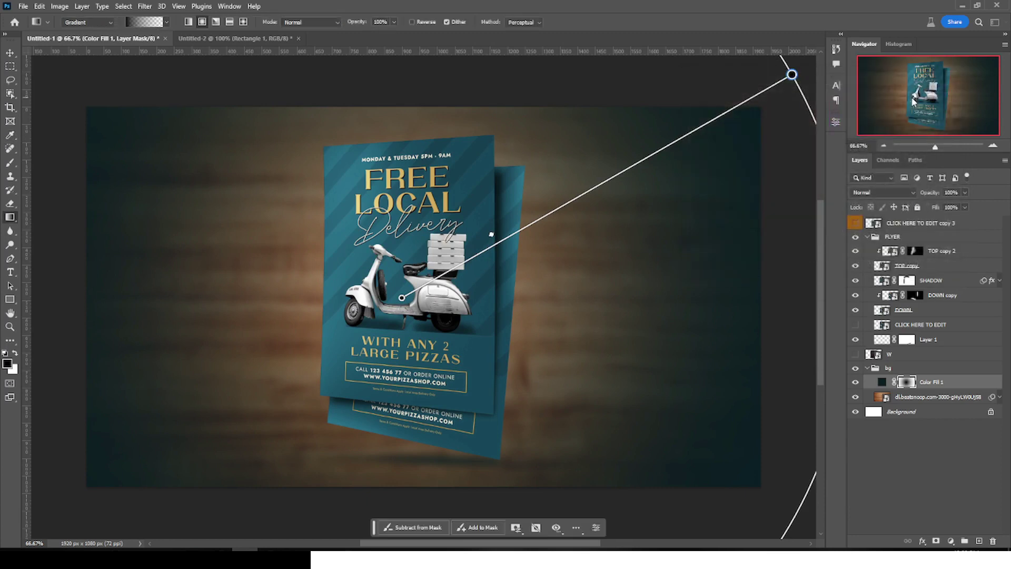
Set the blending mode of the Color Fill 1 layer in the bg group to Linear Burn
{"action": "left_click", "coordinate": [889, 383]}
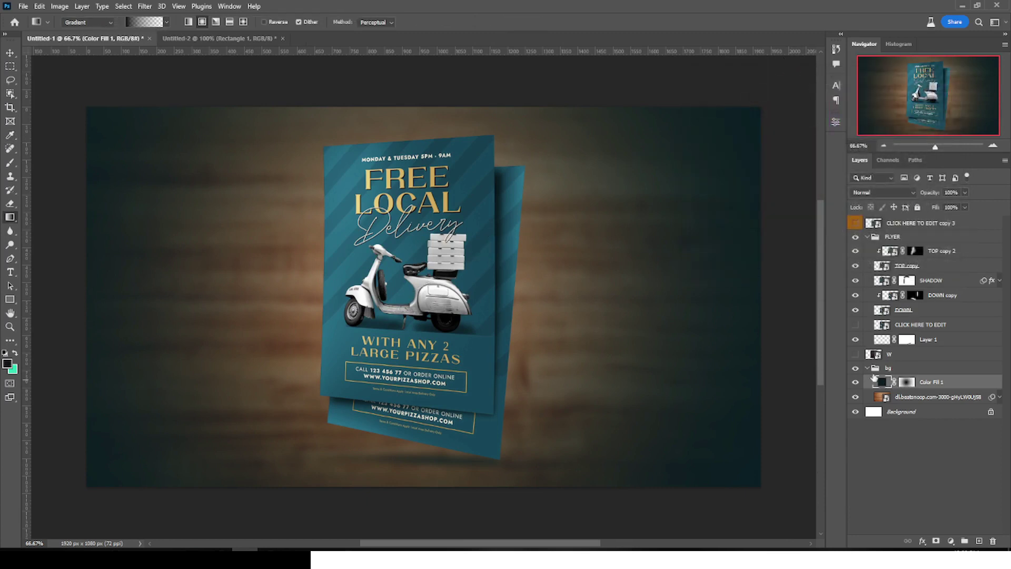
{"action": "left_click", "coordinate": [877, 196]}
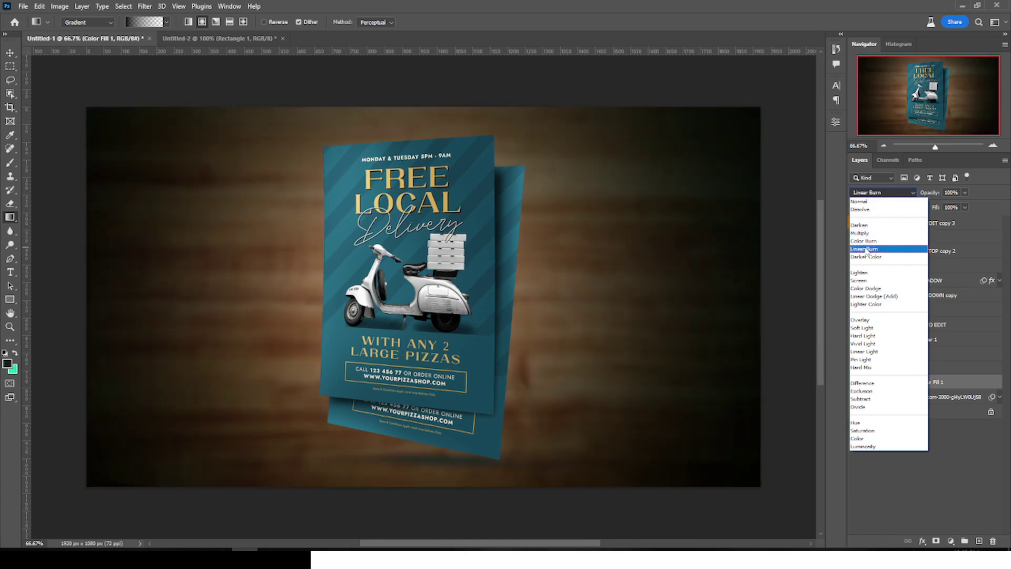
{"action": "left_click", "coordinate": [866, 249]}
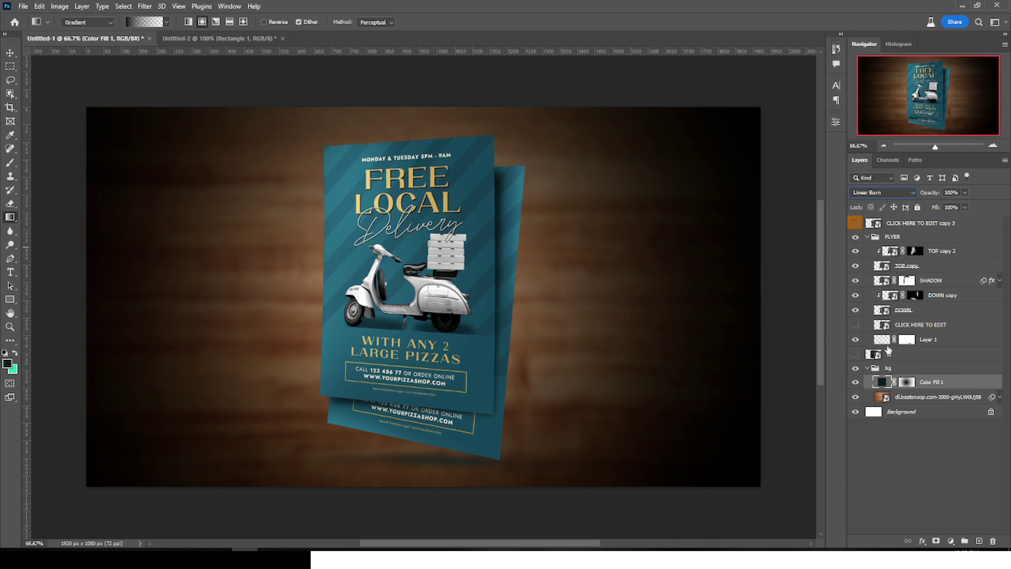
Collapse the bg group, then hide and show it again to compare the mockup with and without the wood background
{"action": "left_click", "coordinate": [868, 368]}
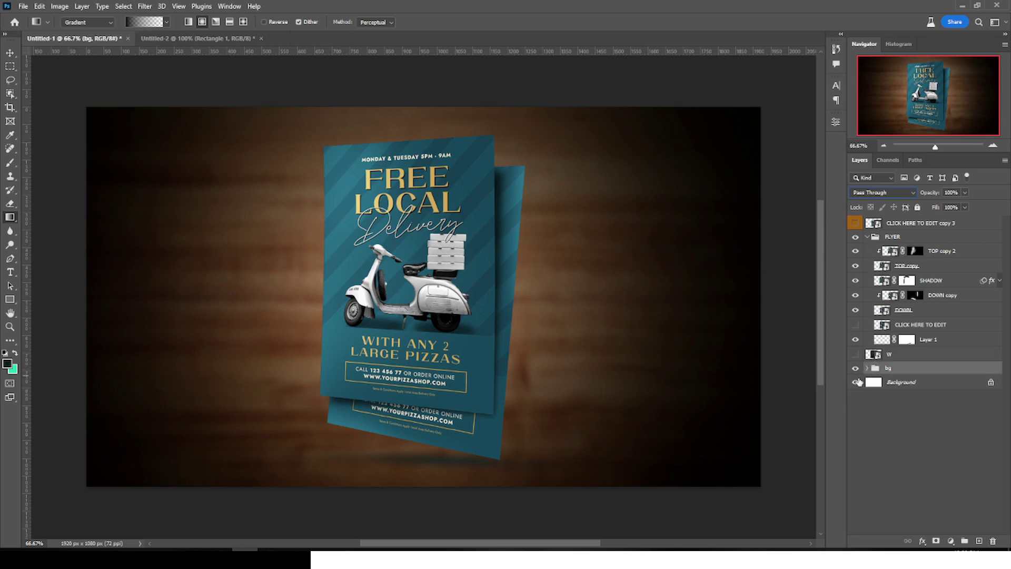
{"action": "left_click", "coordinate": [856, 370]}
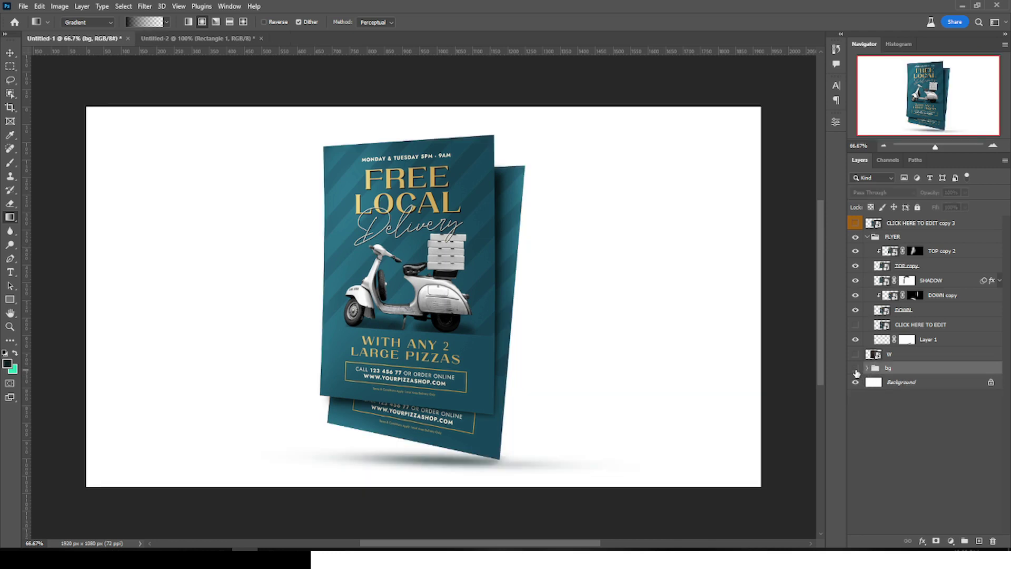
{"action": "left_click", "coordinate": [856, 369]}
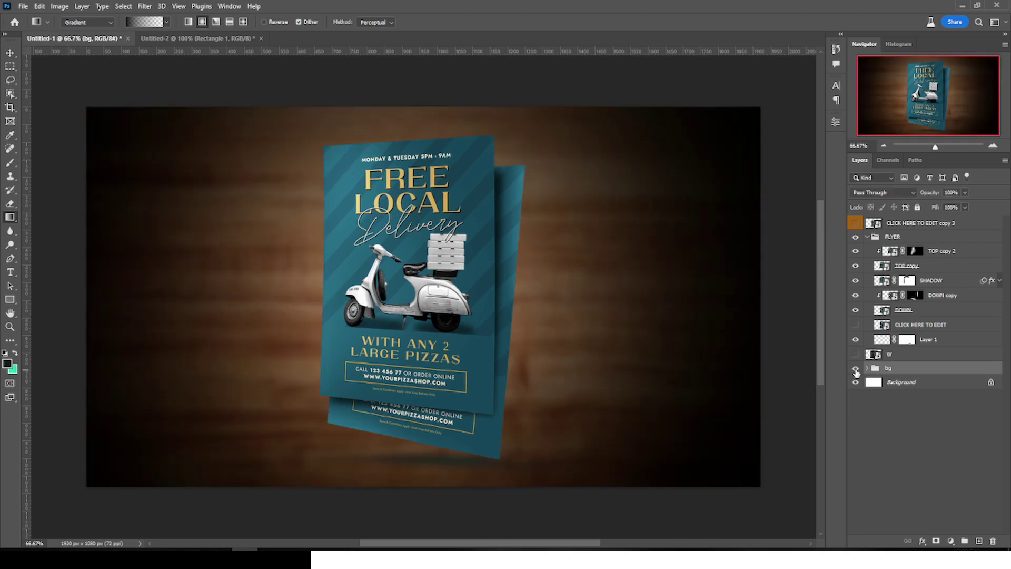